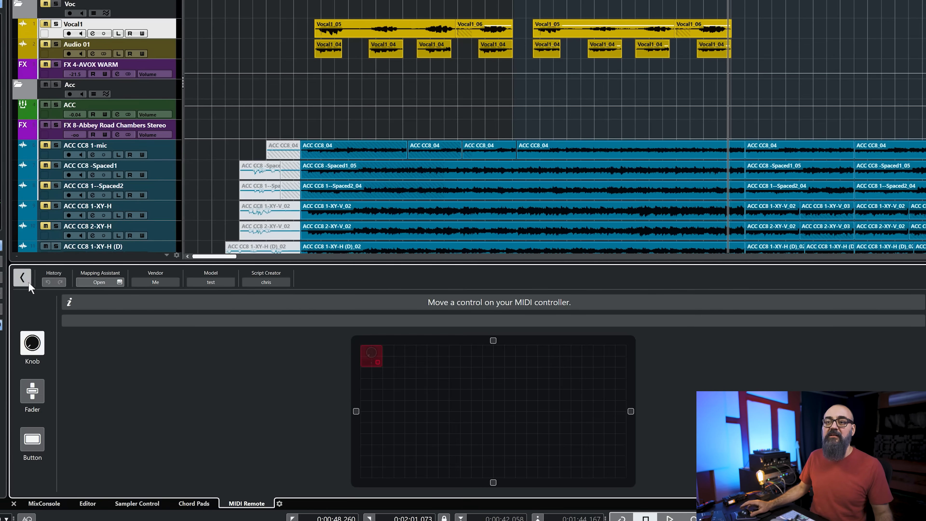
Open the Korg nanoKONTROL2 surface in place of the test controller and switch its mapping page to Mixer
left_click(22, 277)
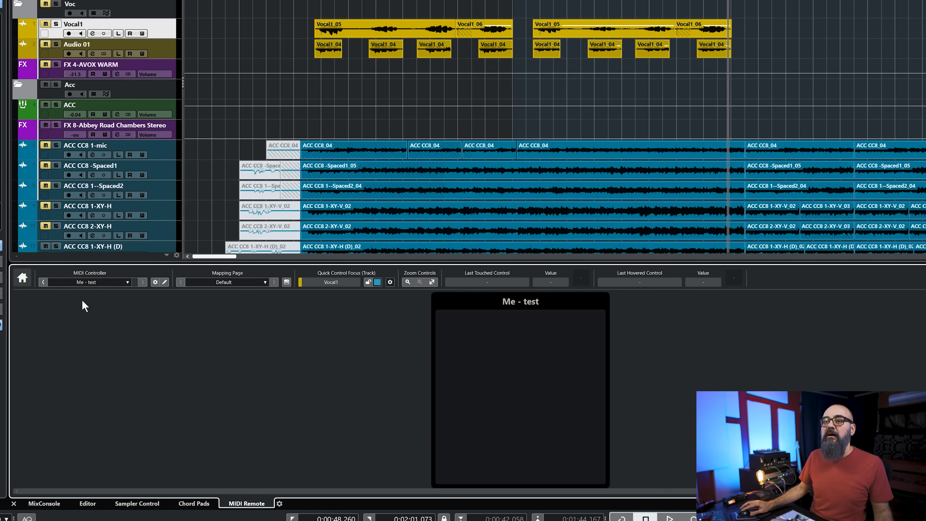
left_click(78, 282)
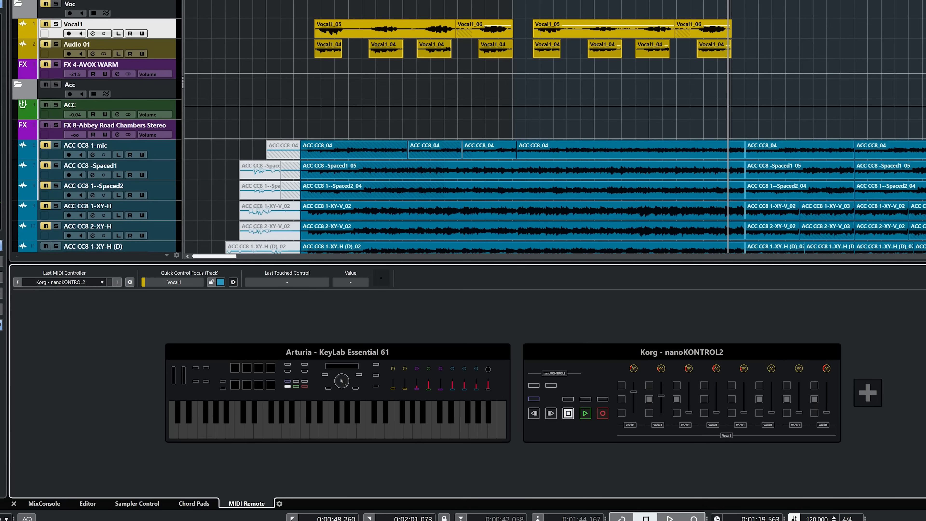
left_click(764, 398)
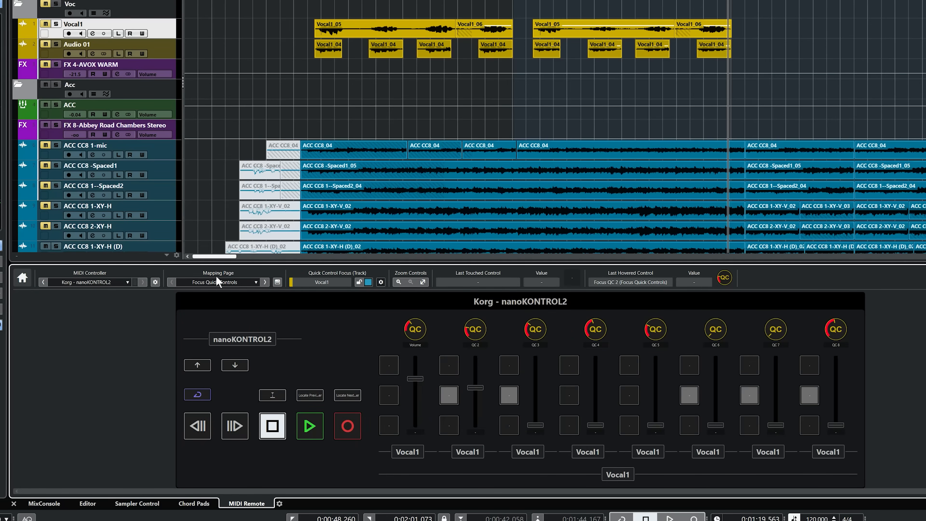
left_click(240, 281)
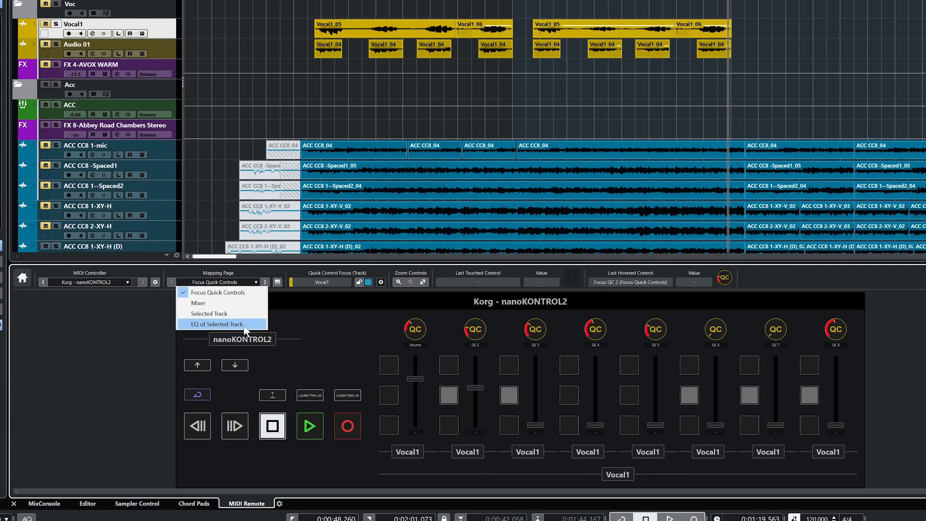
left_click(219, 308)
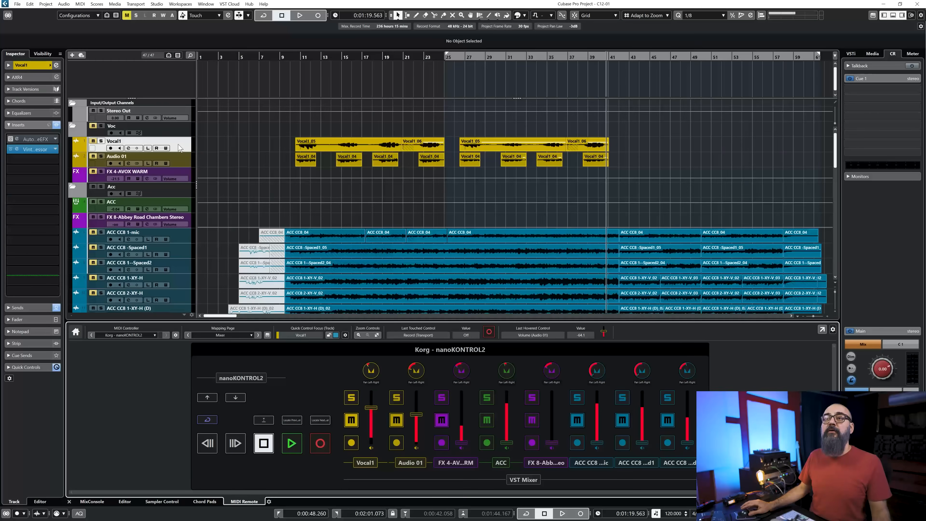
Show the fader of the Vocal1 track in the inspector and lower its volume to about -17.3 dB
left_click(22, 319)
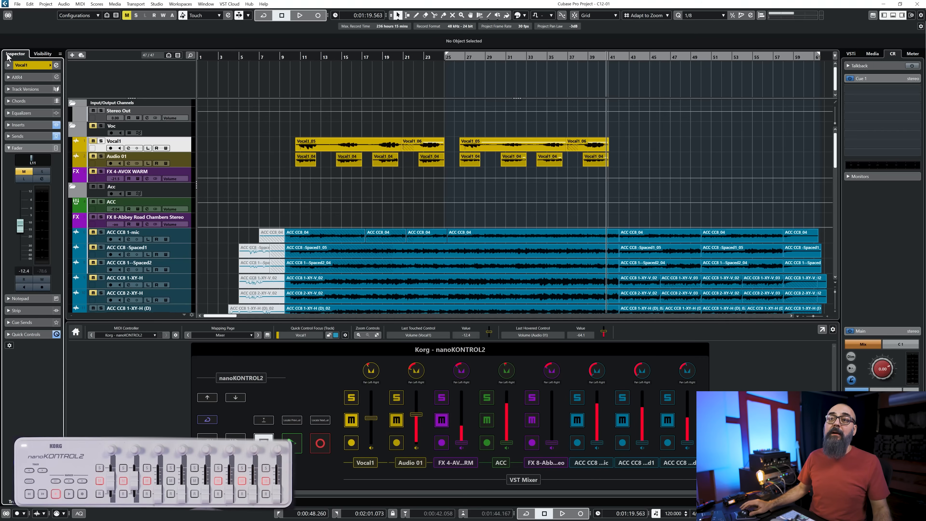
left_click_drag(22, 224, 22, 252)
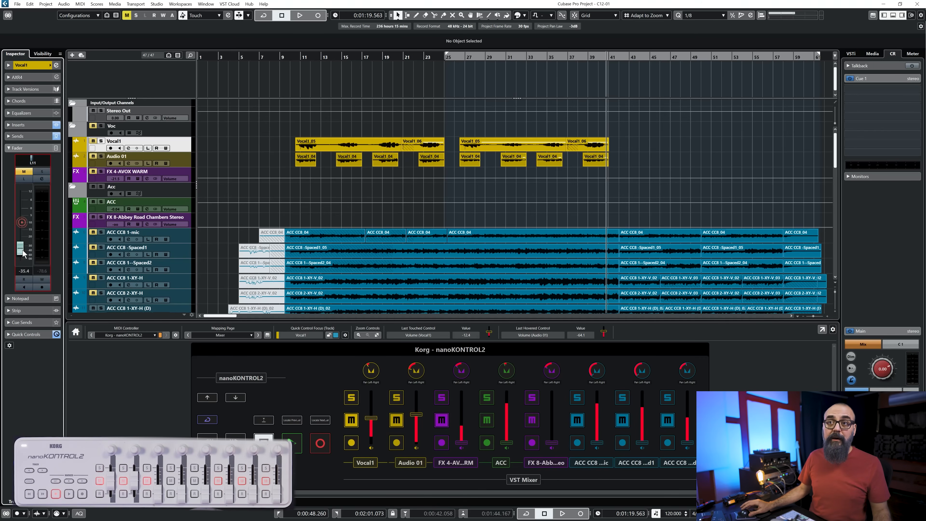
mouse_move(20, 204)
left_mouse_down()
mouse_move(24, 237)
mouse_move(21, 214)
left_mouse_up()
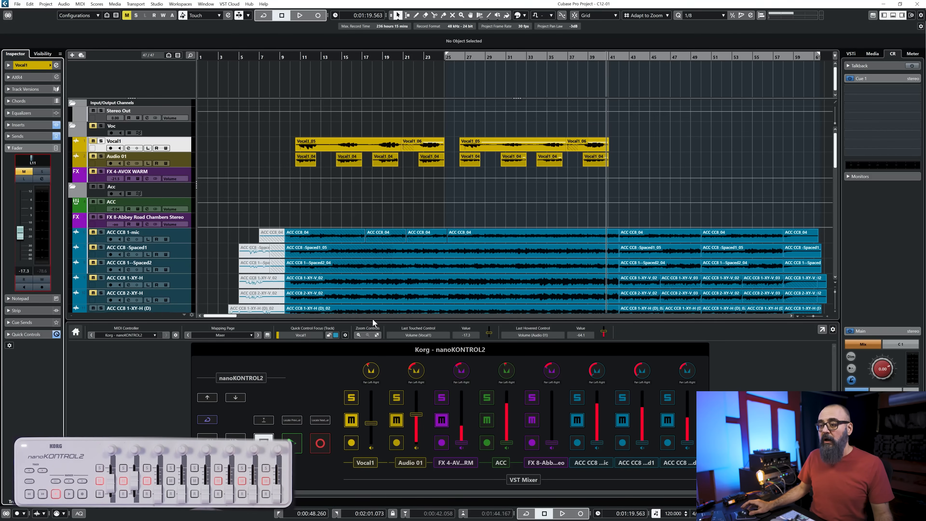
Switch the nanoKONTROL2 mapping page to Selected Track and check the channel settings of Vocal1
left_click(237, 336)
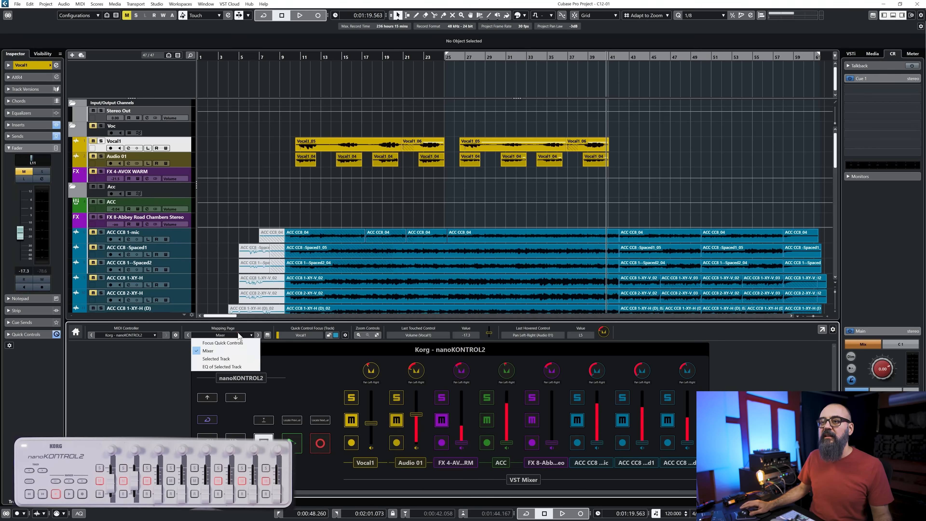
left_click(221, 360)
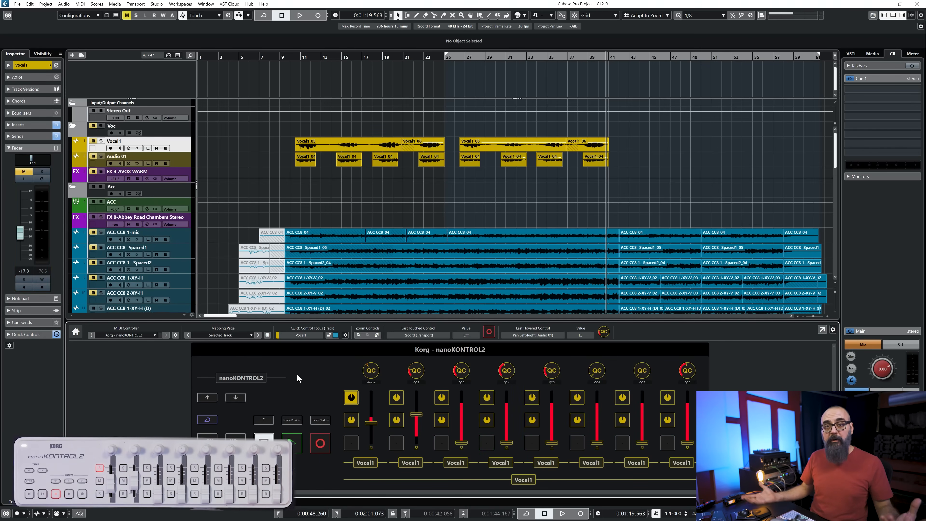
key("e")
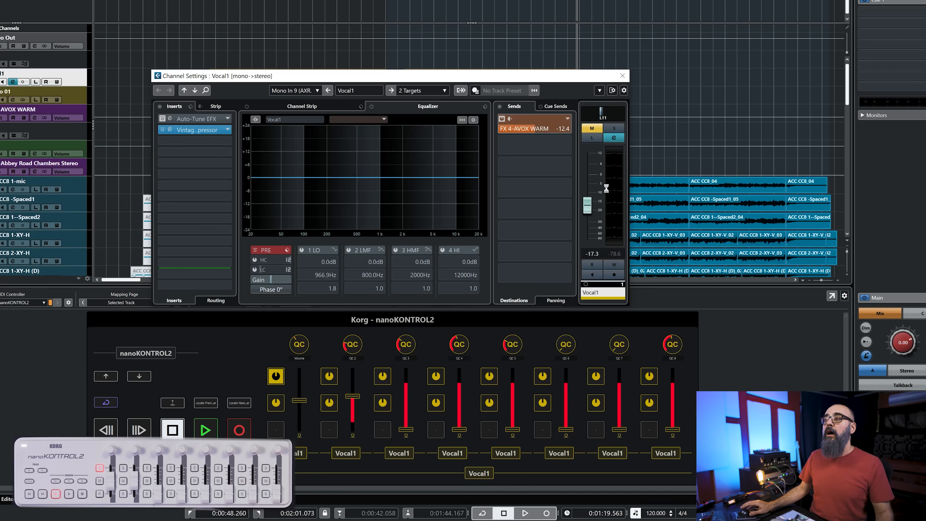
key("Escape")
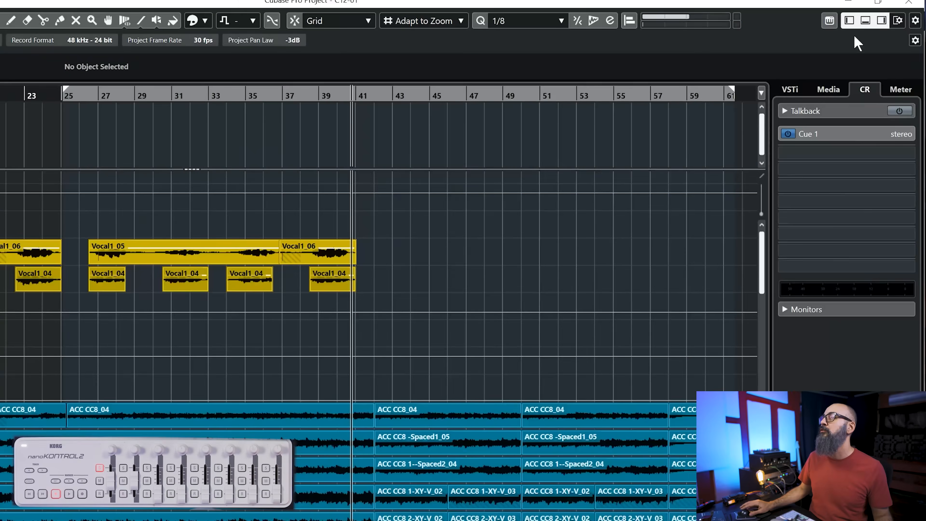
Open the MIDI Remote Mapping Assistant and review the functions mapped on the Selected Track page
left_click(830, 21)
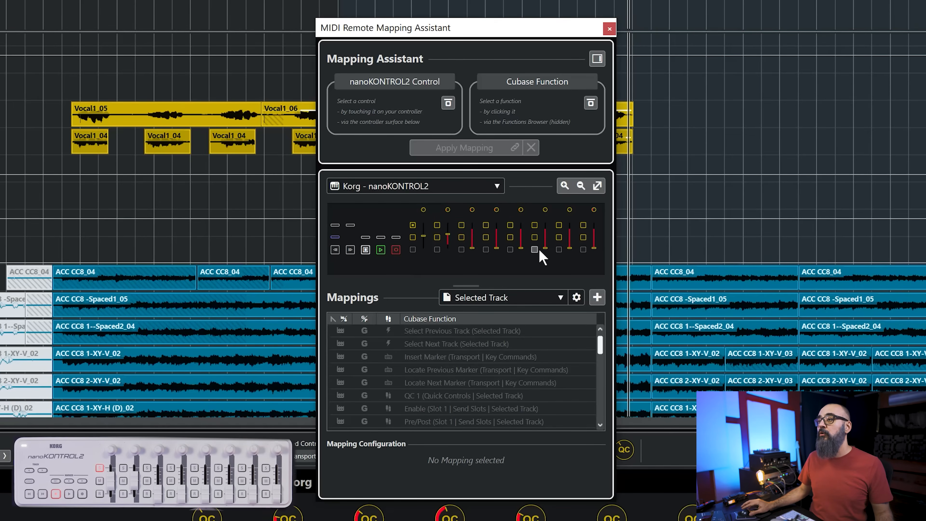
scroll(476, 354, "down", 3)
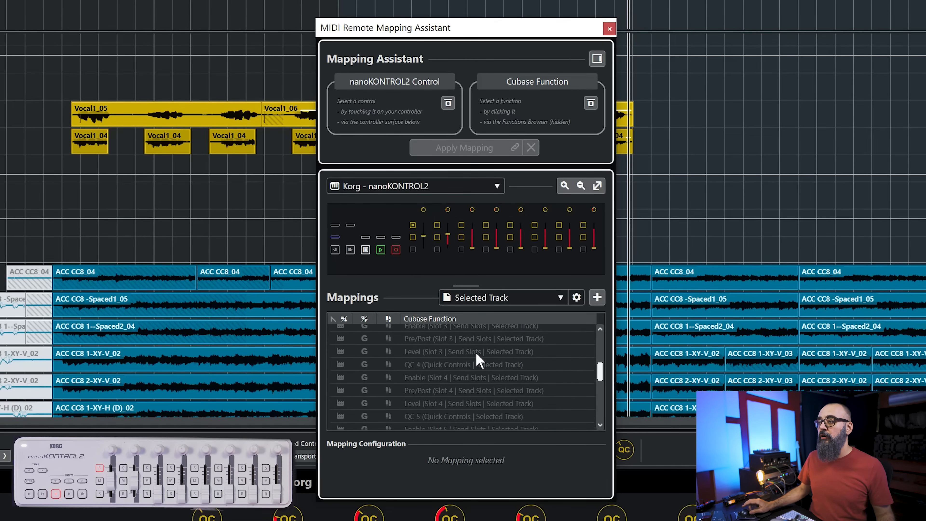
scroll(476, 354, "up", 3)
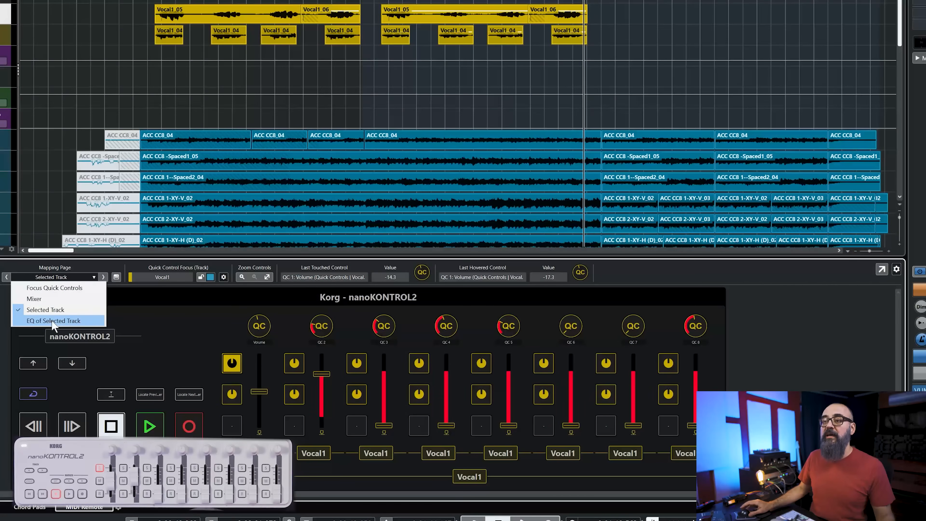
Switch the mapping page to EQ of Selected Track and check the equalizer in Vocal1's channel settings
left_click(51, 320)
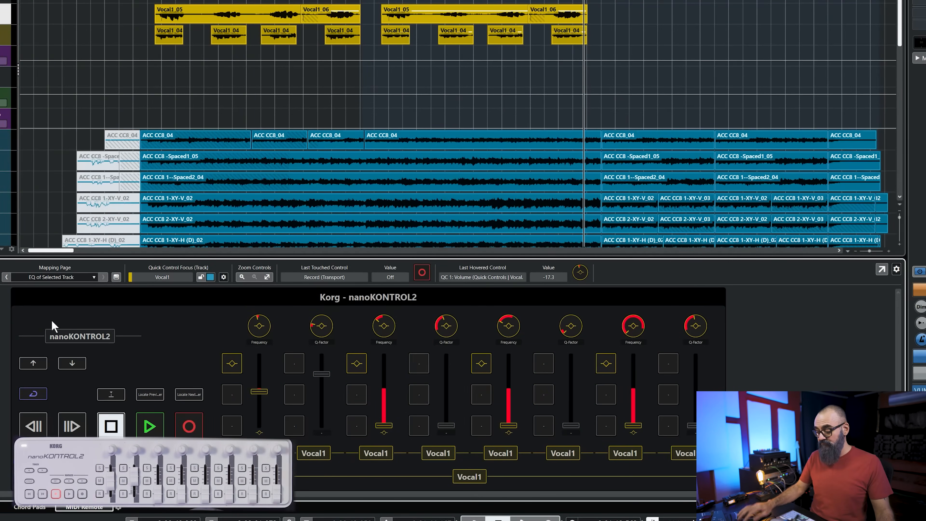
key("e")
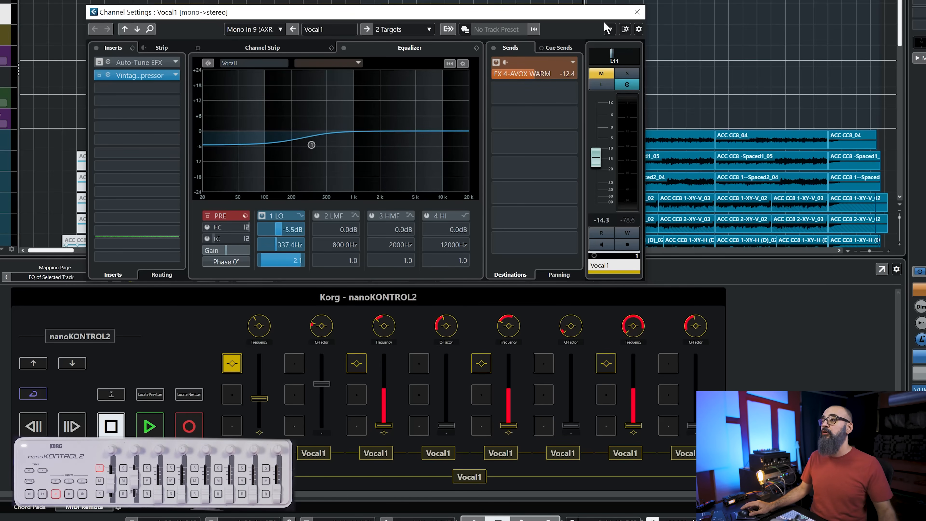
left_click(637, 12)
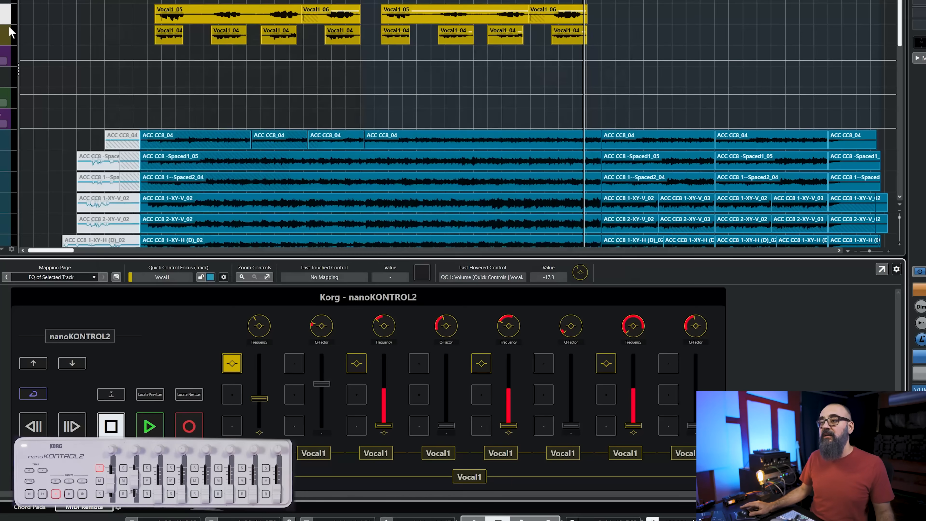
Review the EQ mappings and available pages in the Mapping Assistant, and switch the mapping page to Focus Quick Controls
left_click(116, 277)
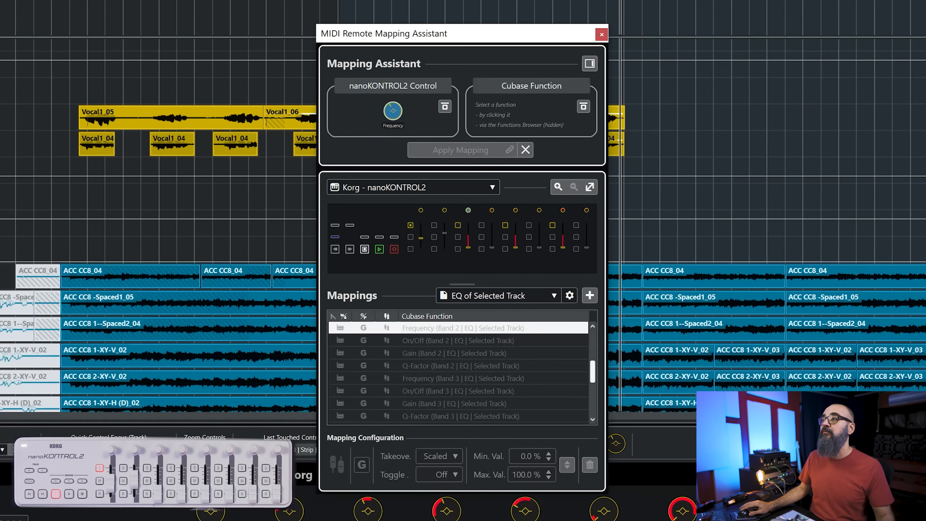
left_click(526, 297)
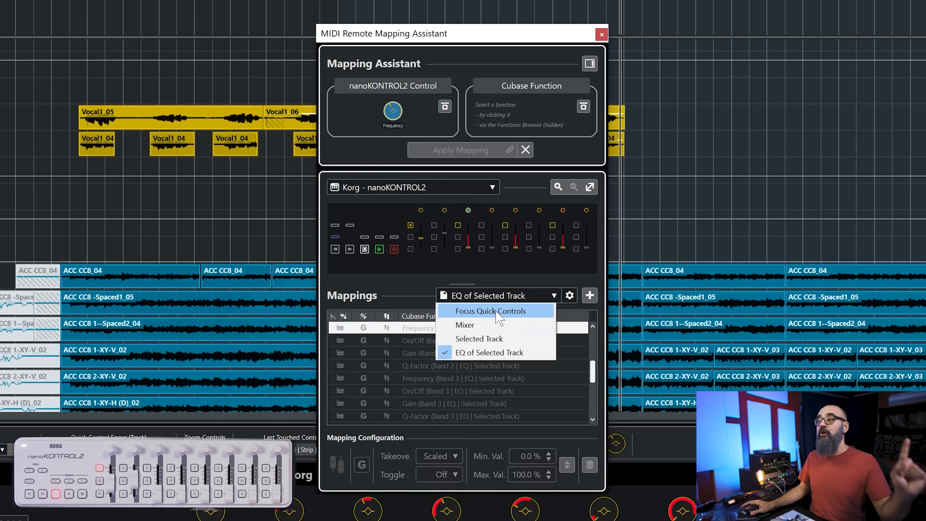
key("Escape")
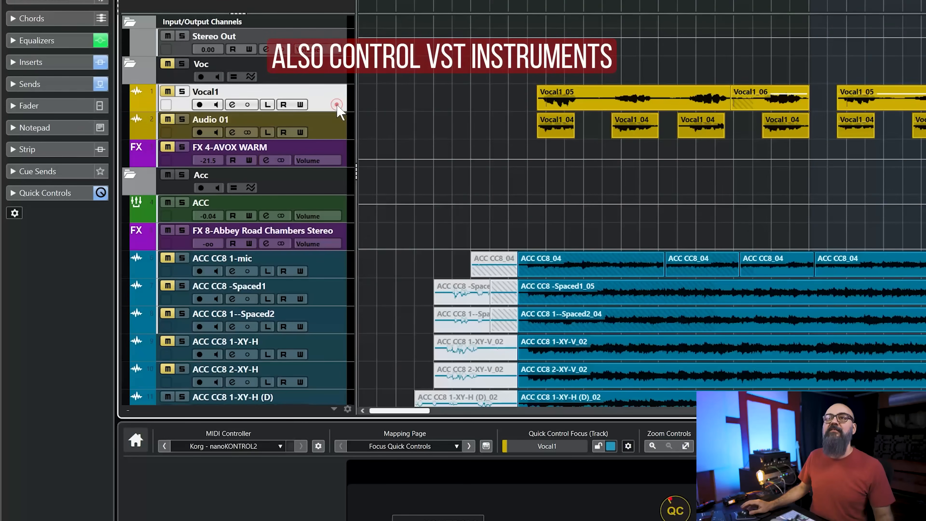
Open the VintageCompressor insert on the Vocal1 track and show its quick controls
left_click(48, 61)
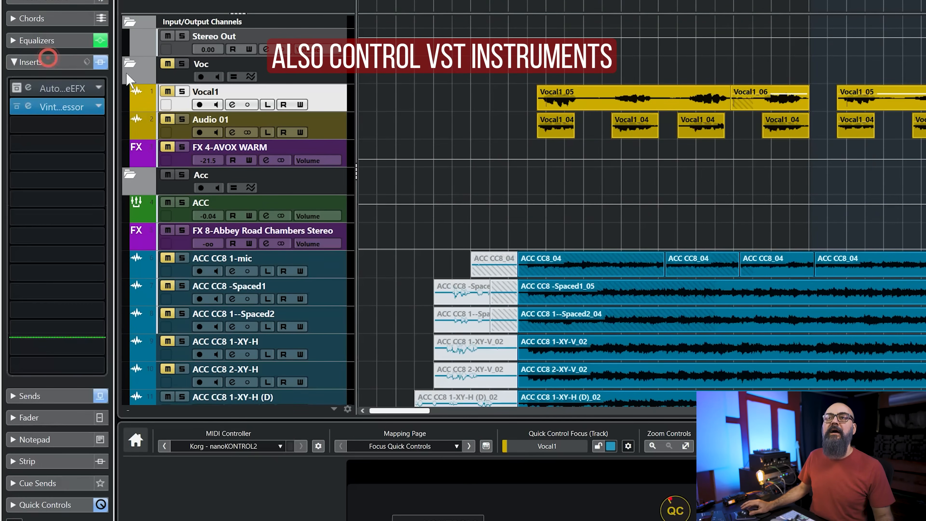
left_click(64, 110)
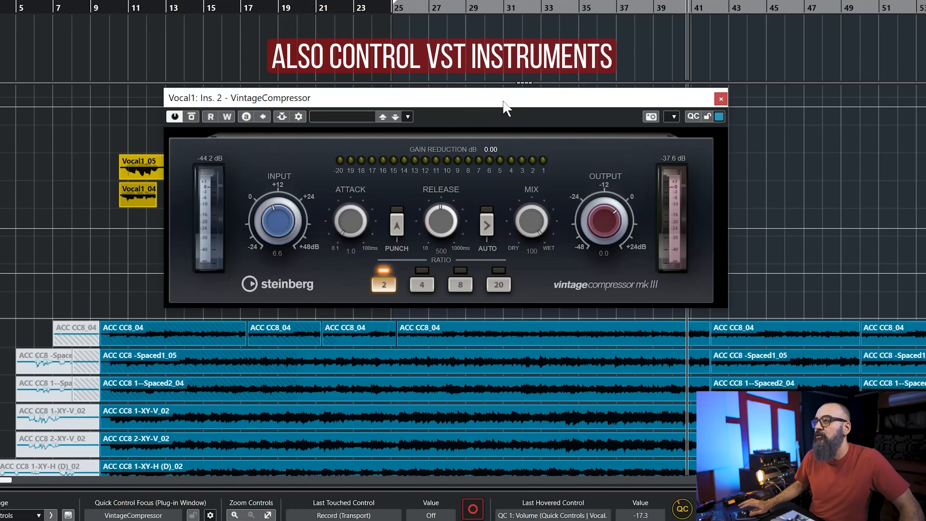
left_click(696, 121)
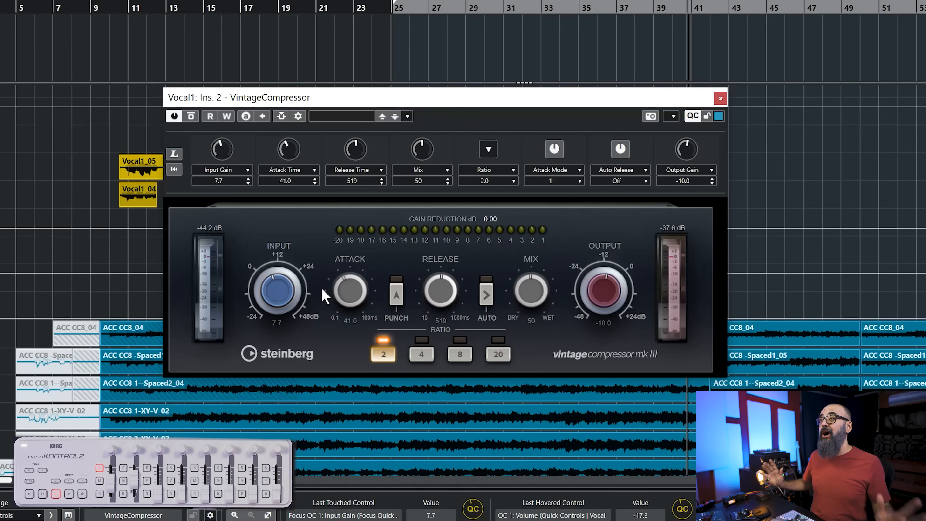
View the parameters assignable to the compressor's first quick control, and turn QC Learn Mode on and off again
left_click(241, 171)
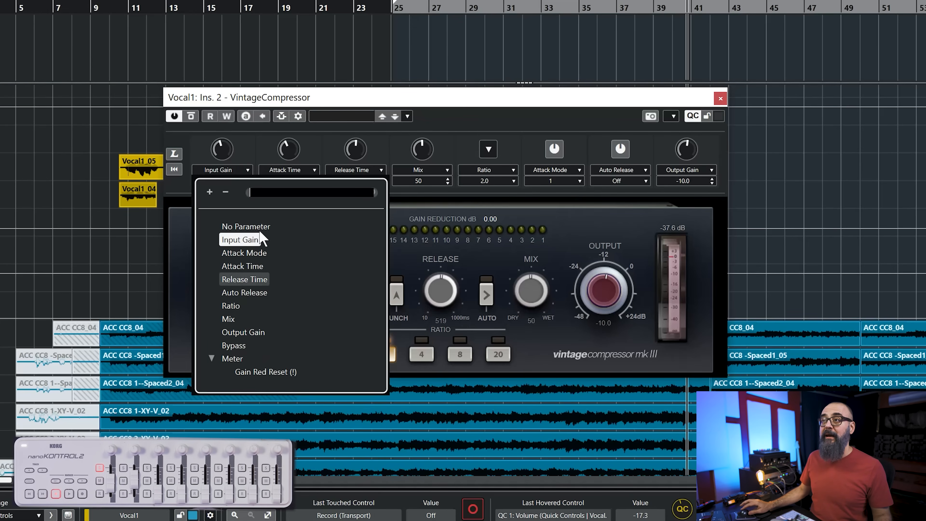
left_click(234, 176)
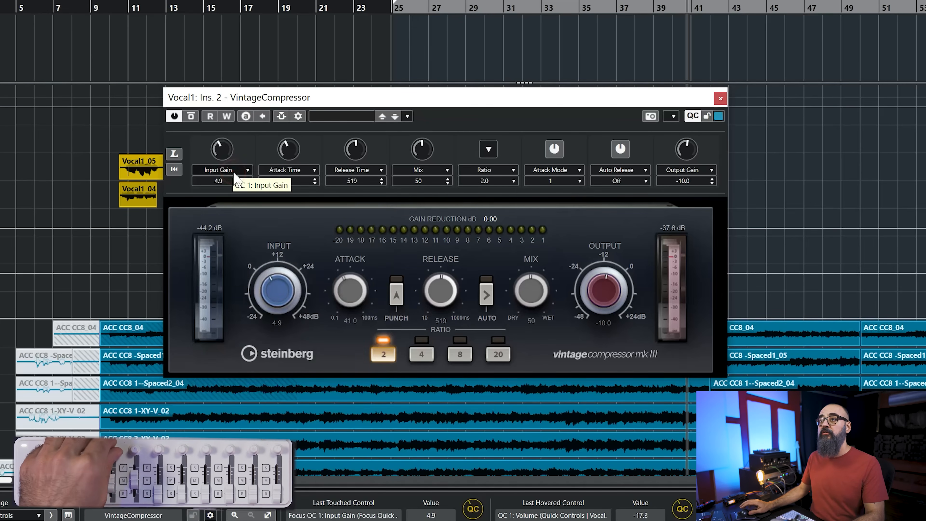
left_click(175, 154)
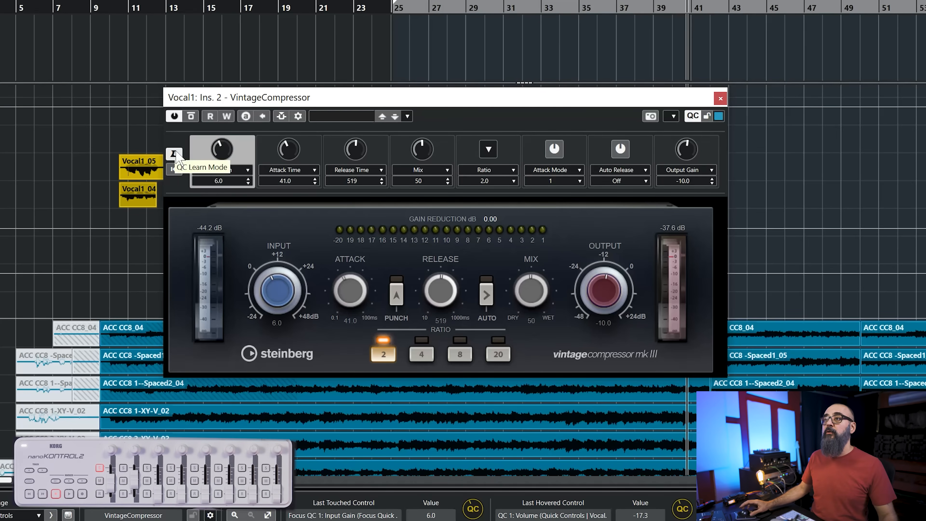
left_click(174, 153)
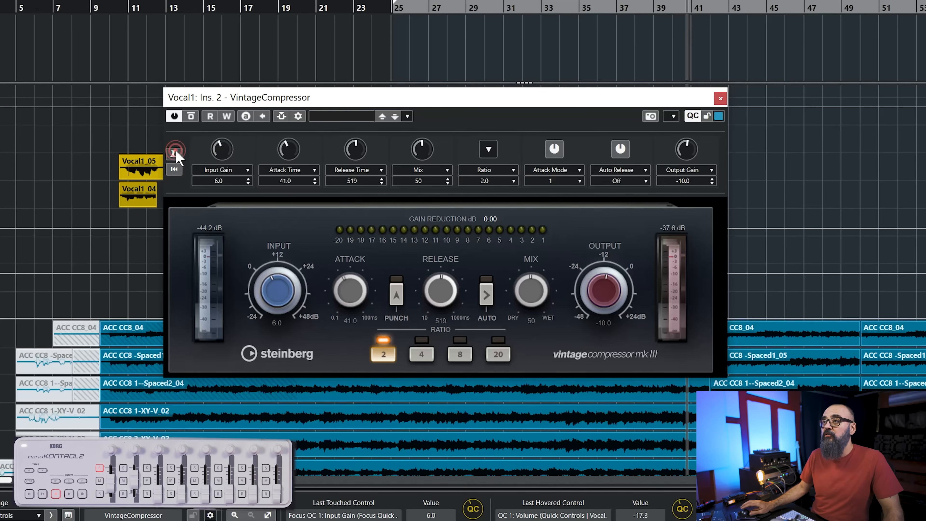
View the parameters assignable to the compressor's Mix and Release Time quick controls without changing the assignments
left_click(431, 169)
left_click(454, 154)
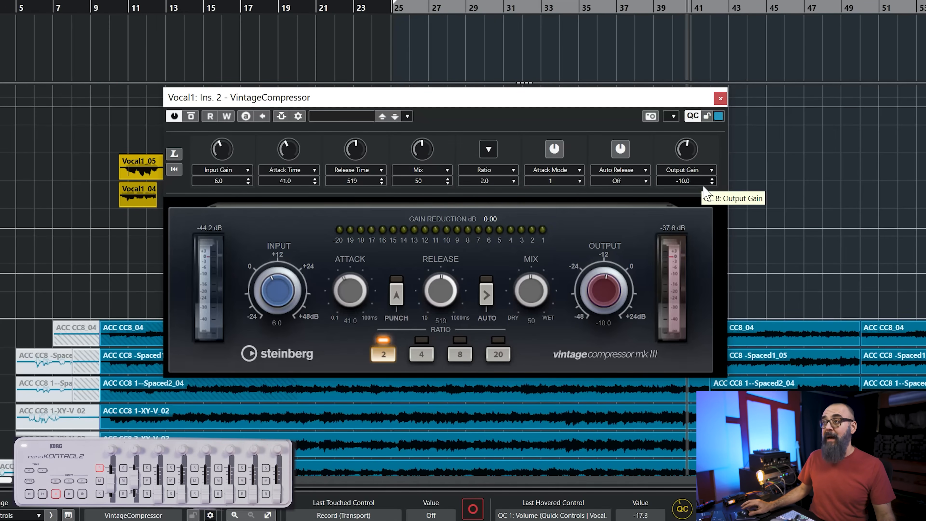
left_click(345, 172)
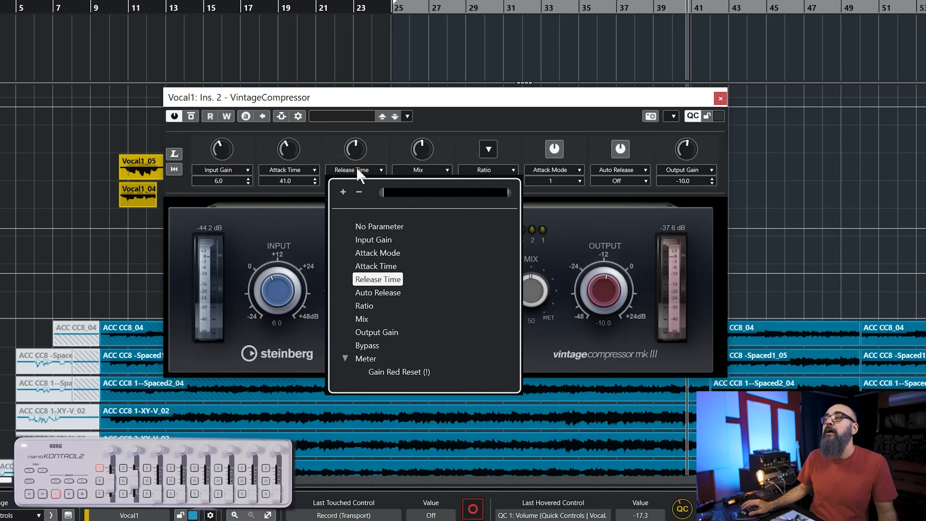
left_click(416, 106)
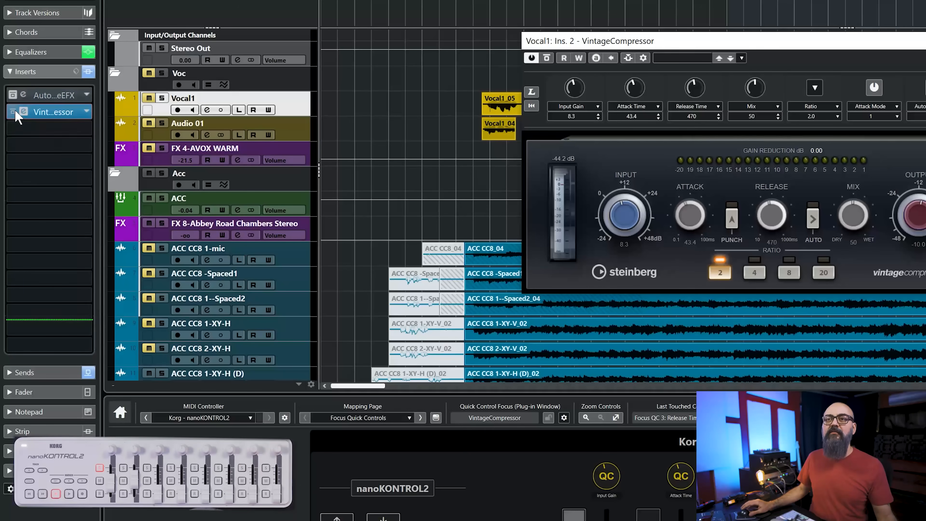
Open Vocal1's Auto-Tune EFX insert, show its quick controls, view the parameters assignable to the first one, and close the plug-in
left_click(12, 96)
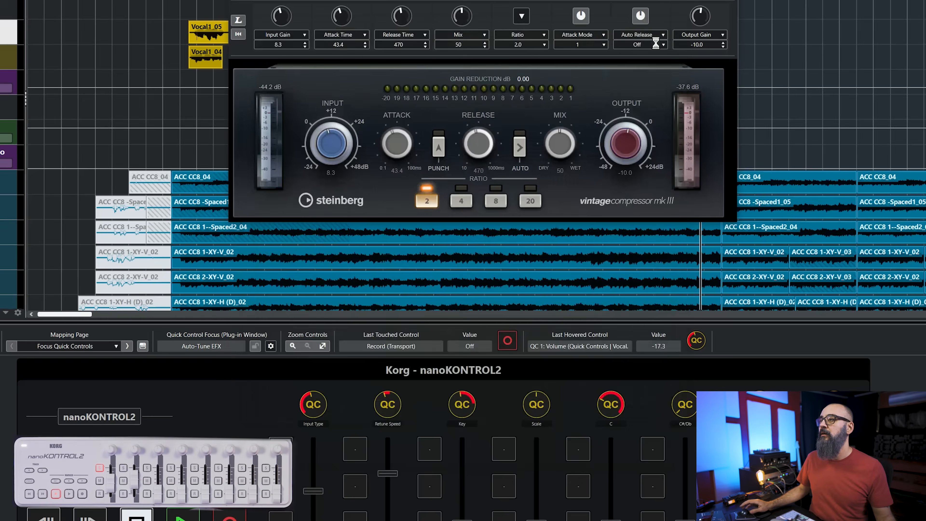
left_click(653, 44)
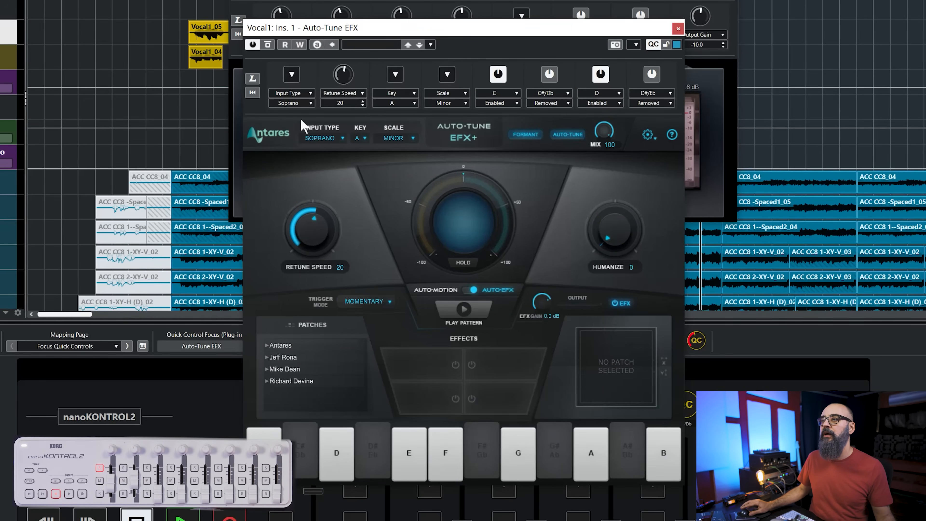
left_click(298, 94)
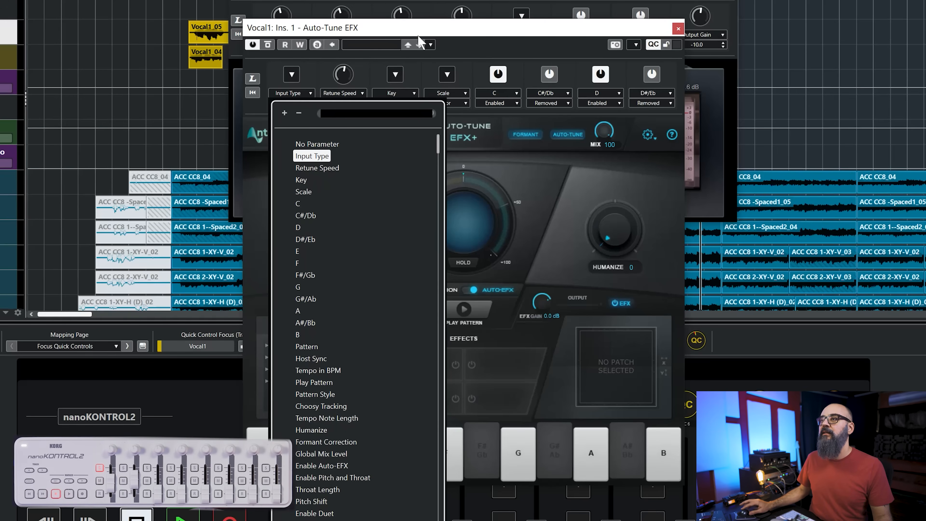
left_click(418, 22)
left_click(678, 28)
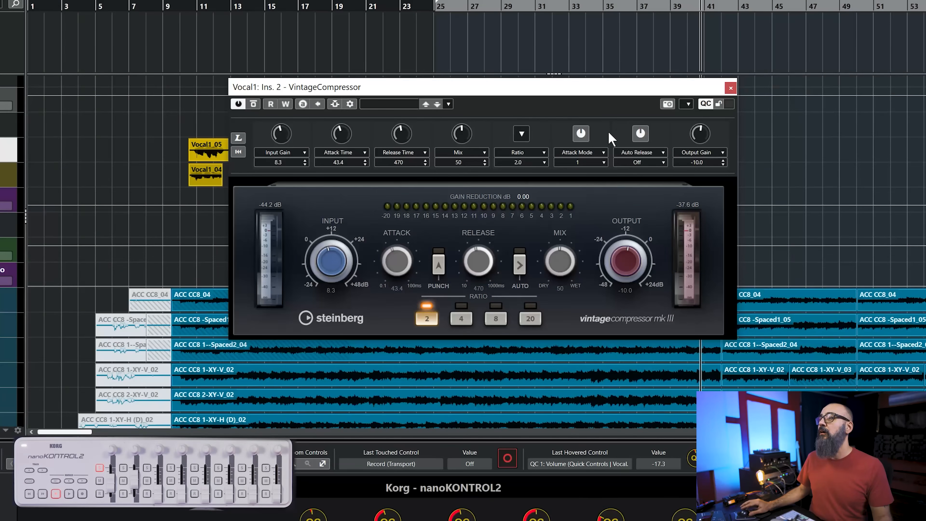
Lock the quick control focus to the VintageCompressor and open Audio 01's Arousor insert with its quick controls shown
left_click(720, 105)
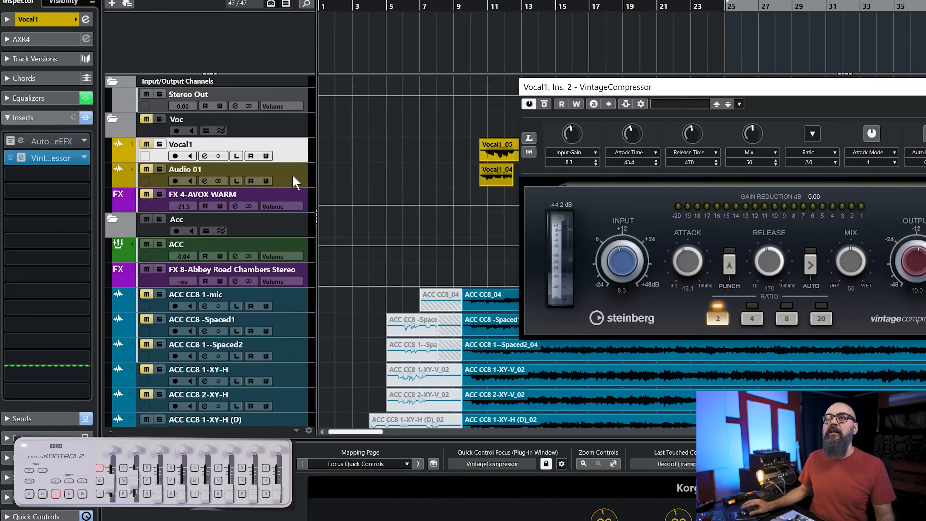
left_click(1, 175)
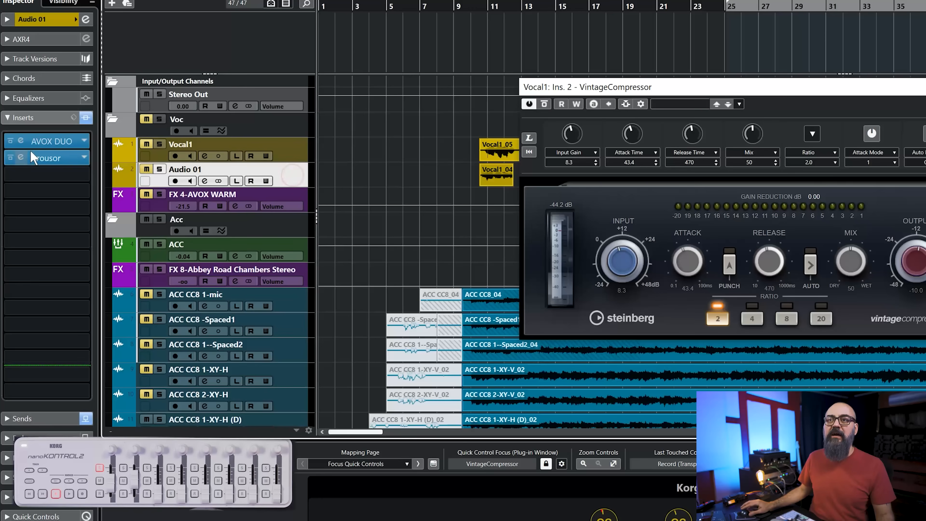
left_click(19, 158)
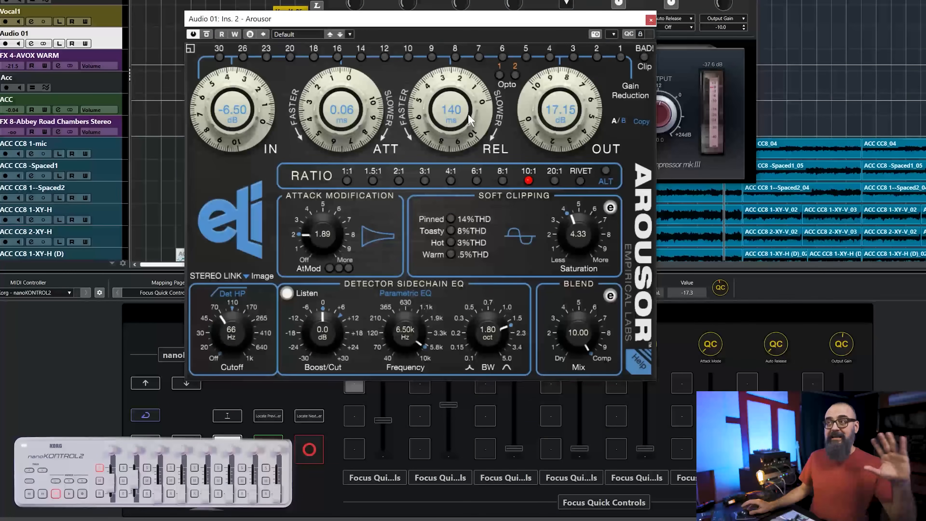
left_click(628, 33)
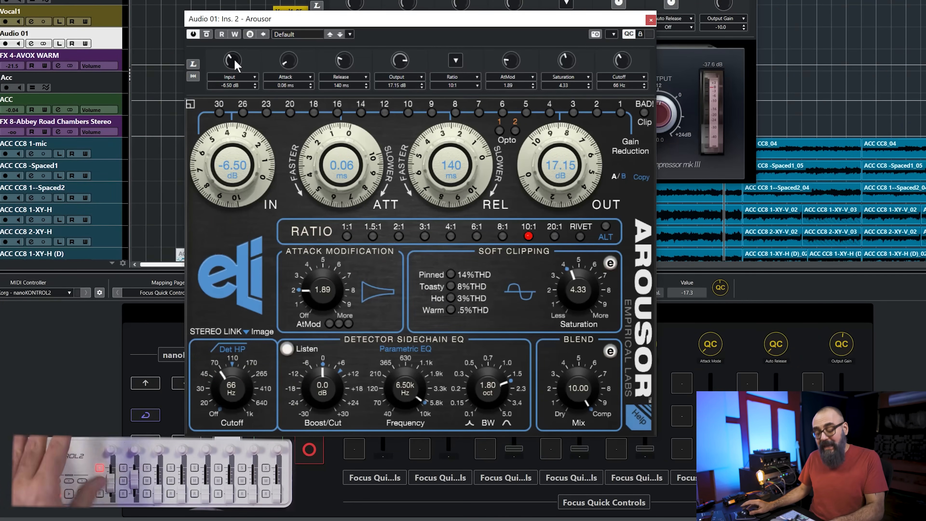
Switch focus between the Arousor and VintageCompressor windows, placing them apart and unlocking the compressor's quick control focus
left_click_drag(288, 24, 288, 89)
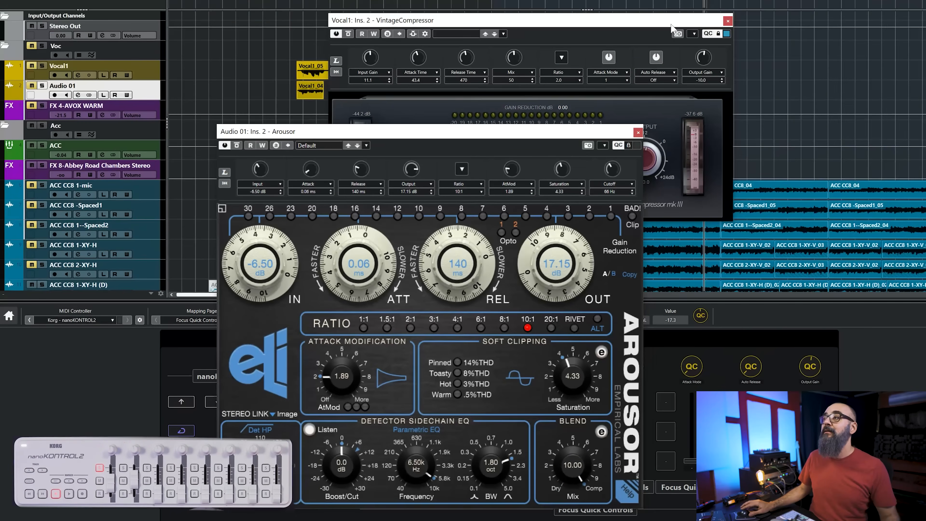
left_click(670, 23)
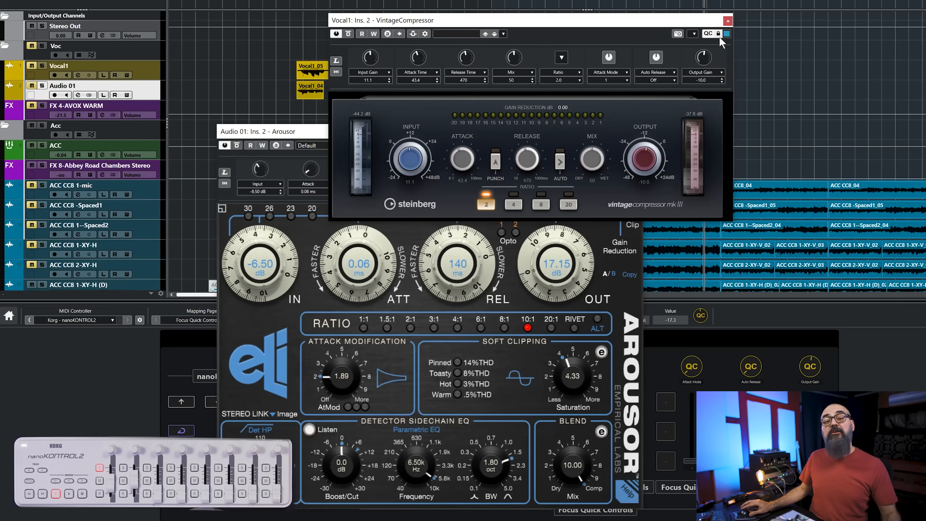
left_click(316, 135)
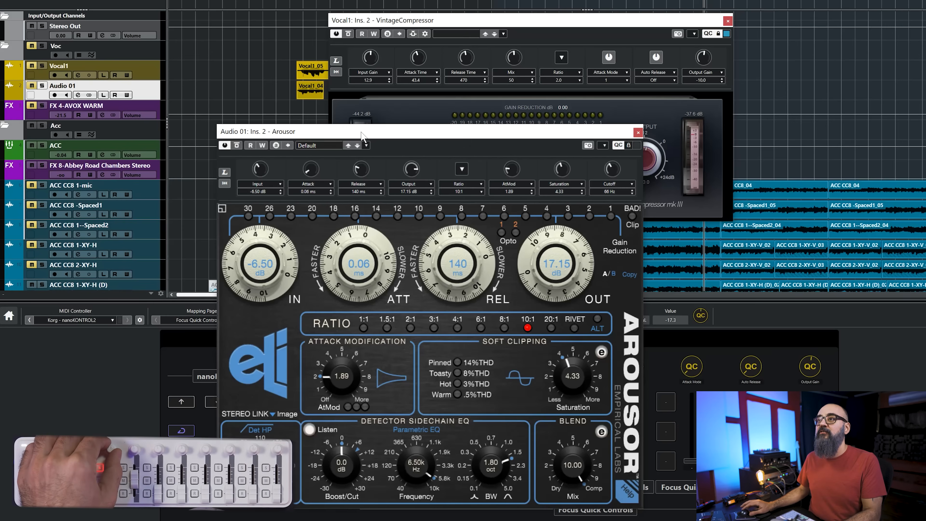
left_click_drag(433, 25, 508, 15)
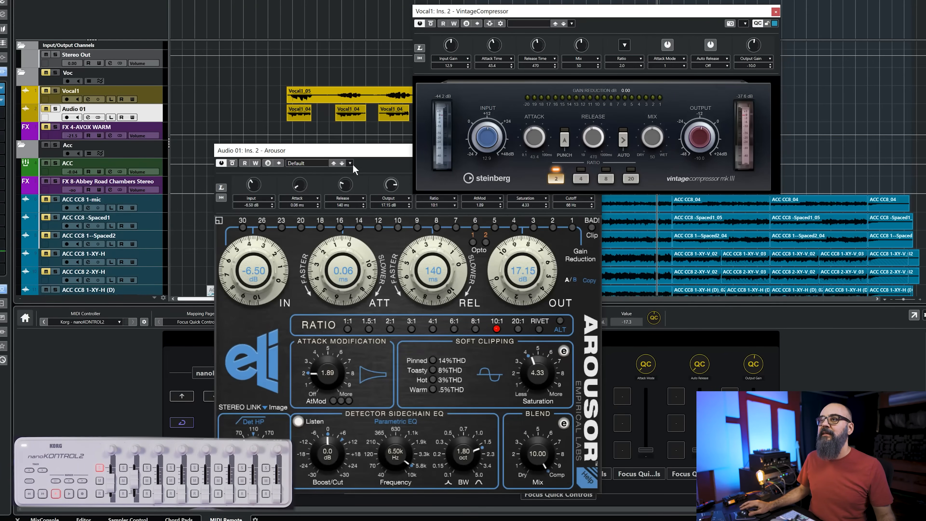
left_click(356, 153)
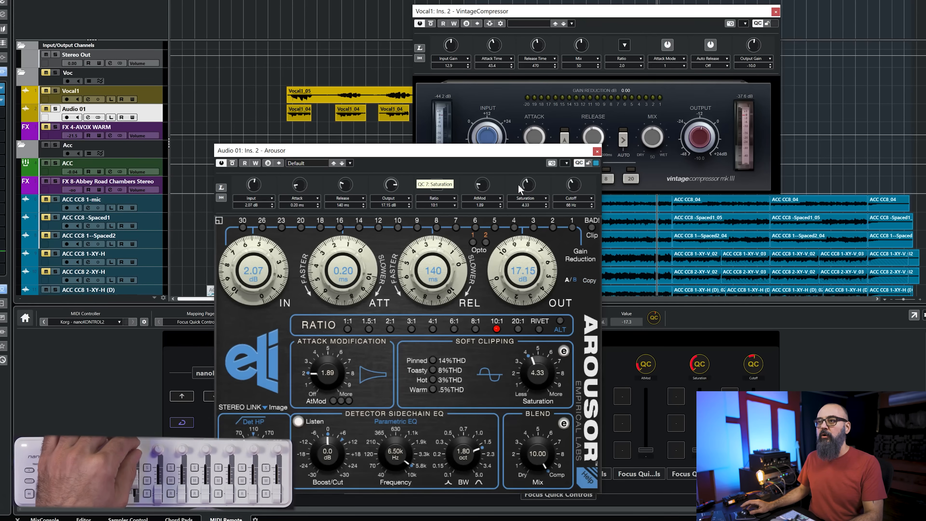
Close both plug-in windows and view the Quick Control Focus Setup options without changing the selected mode
left_click(597, 151)
left_click(776, 12)
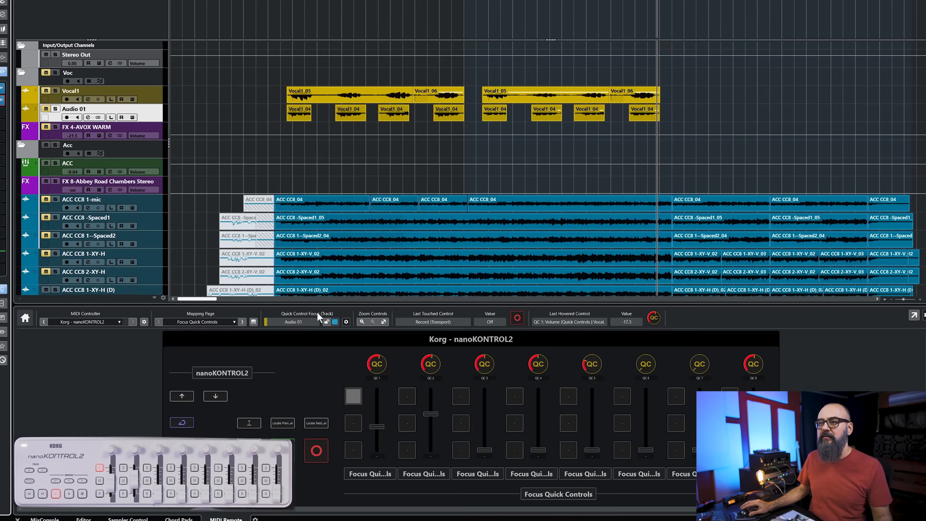
left_click(346, 322)
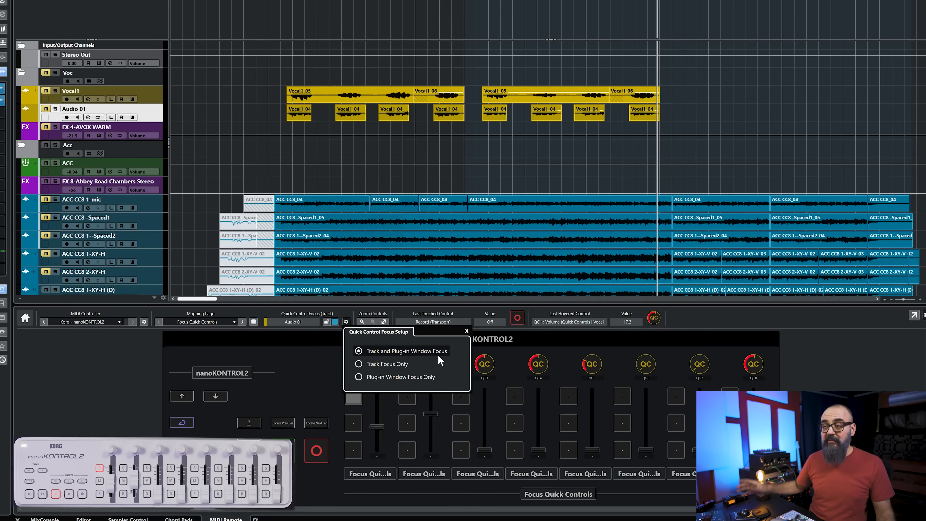
left_click(156, 110)
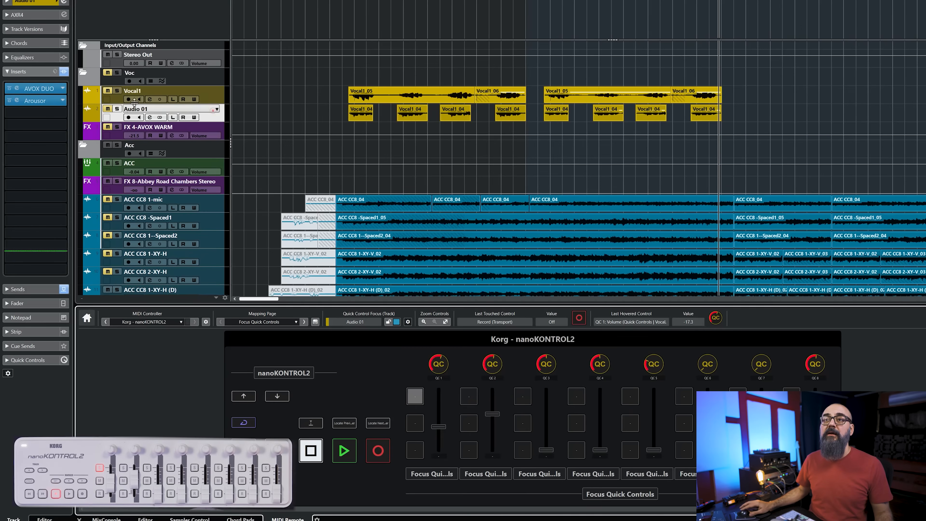
Open Audio 01's Arousor insert and return the quick control focus from the plug-in to the Audio 01 track
left_click(19, 103)
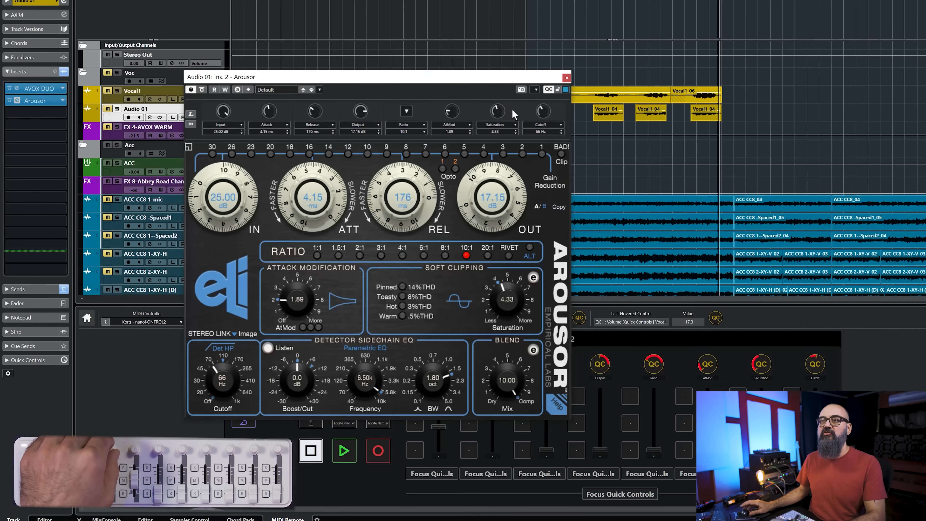
left_click(157, 110)
left_click(156, 108)
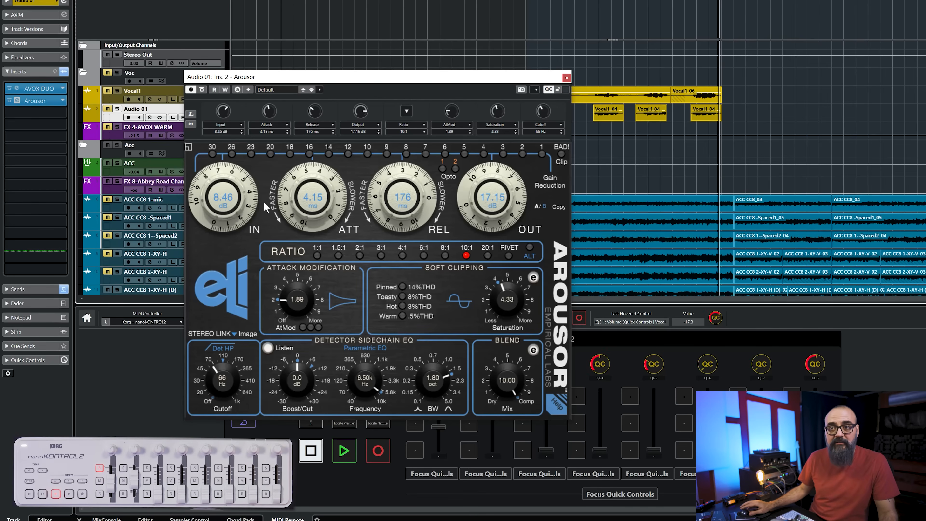
Show the Audio 01 track's quick controls and assign Volume to the first one
left_click(22, 362)
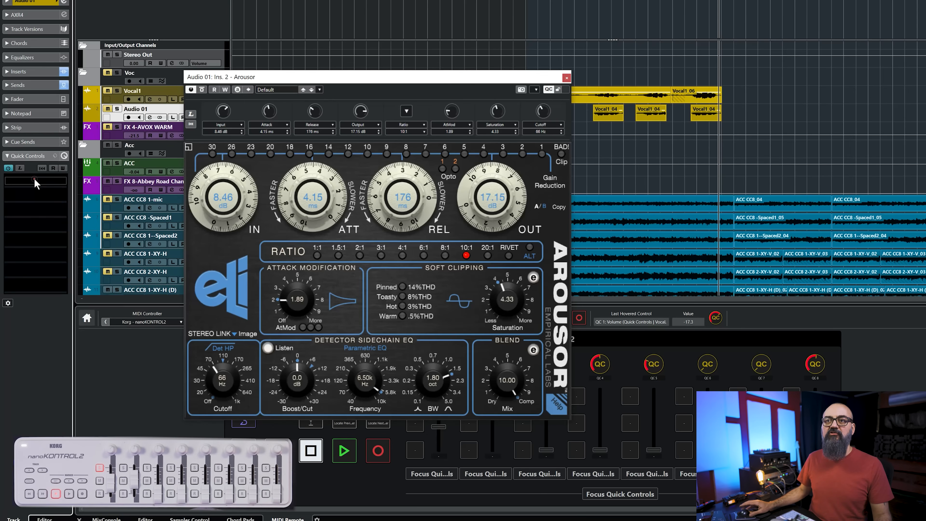
left_click(34, 181)
left_click(36, 226)
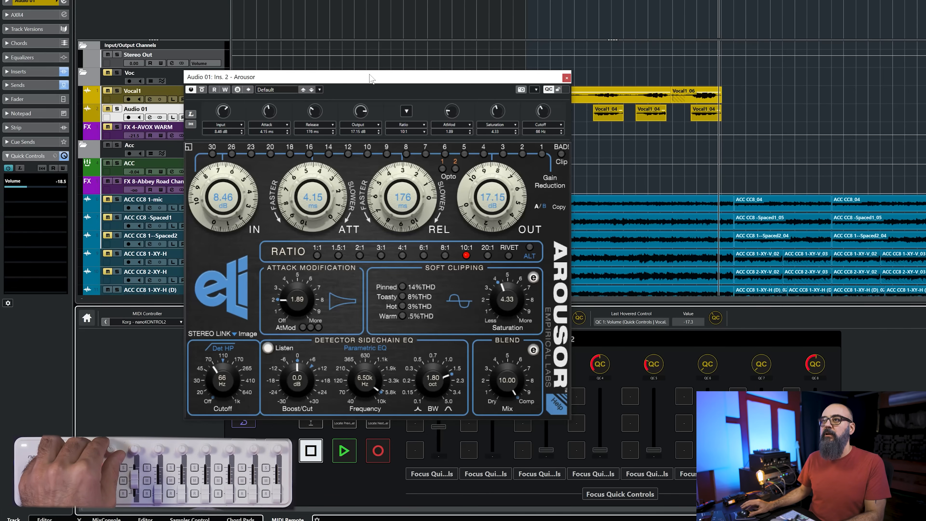
Focus the Arousor window beside the track list, return the focus to the Audio 01 track, and close the plug-in
left_click_drag(369, 78, 413, 68)
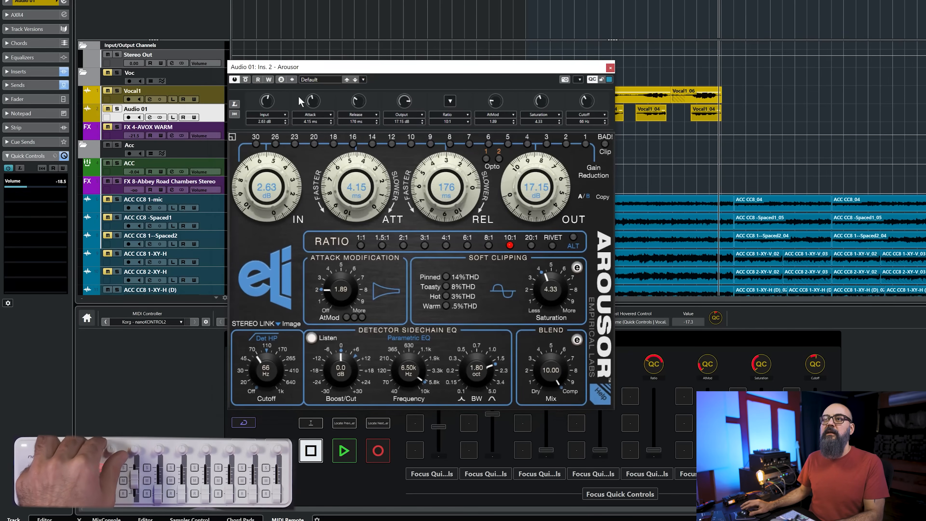
left_click(219, 120)
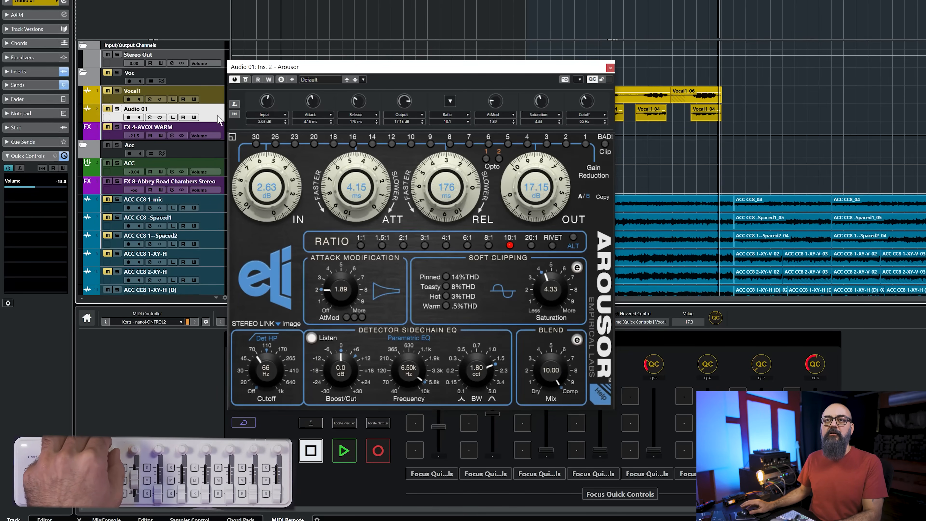
left_click(611, 68)
Set the Quick Control Focus Setup to Plug-in Window Focus Only
left_click(408, 322)
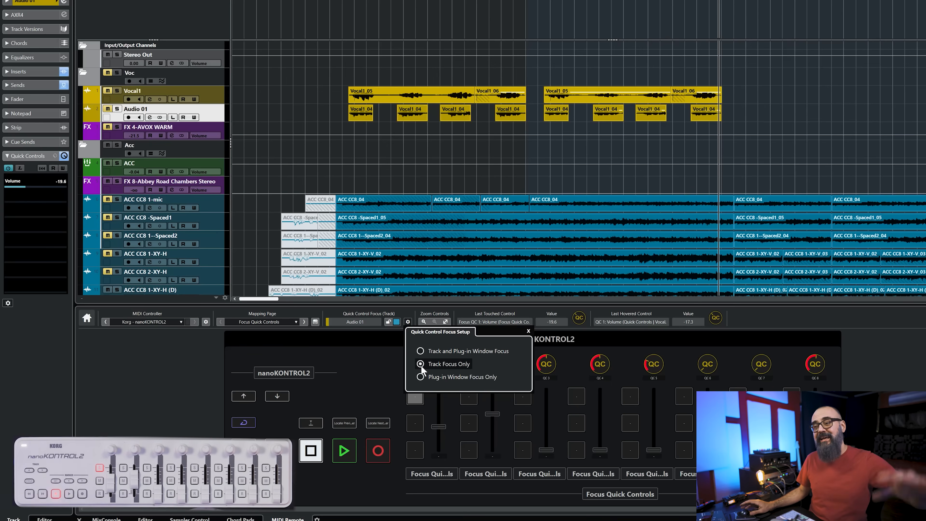
left_click(429, 377)
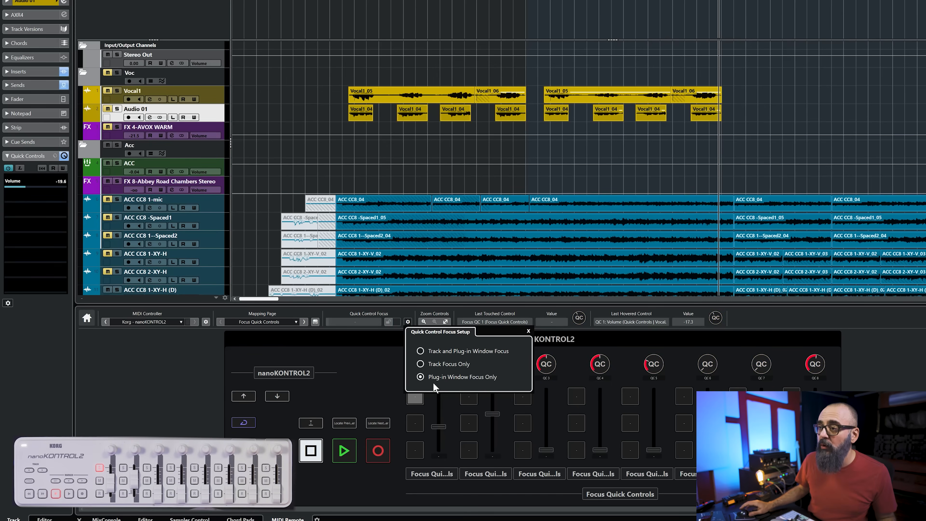
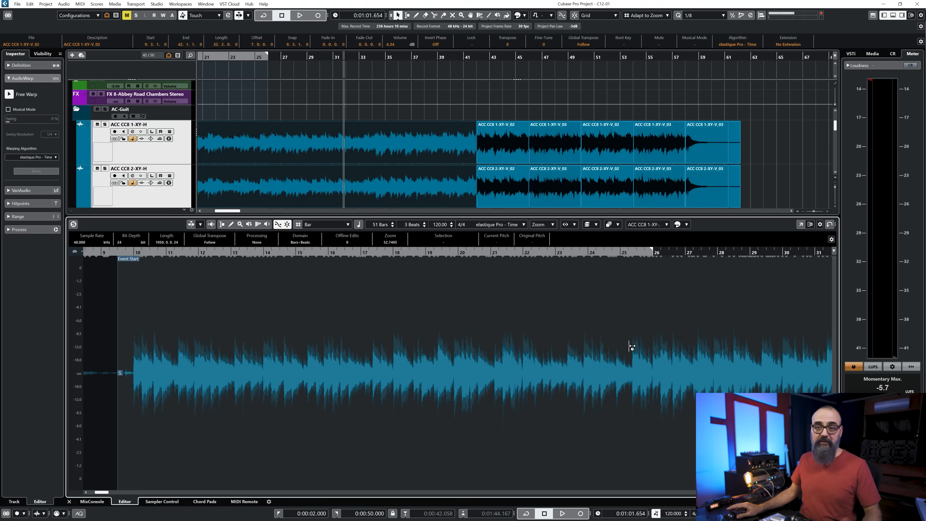
Show ACC CC8 2-XY-V_02 as the active clip in the Sample Editor and switch back to ACC CC8 1-XY-V_02
left_click(644, 226)
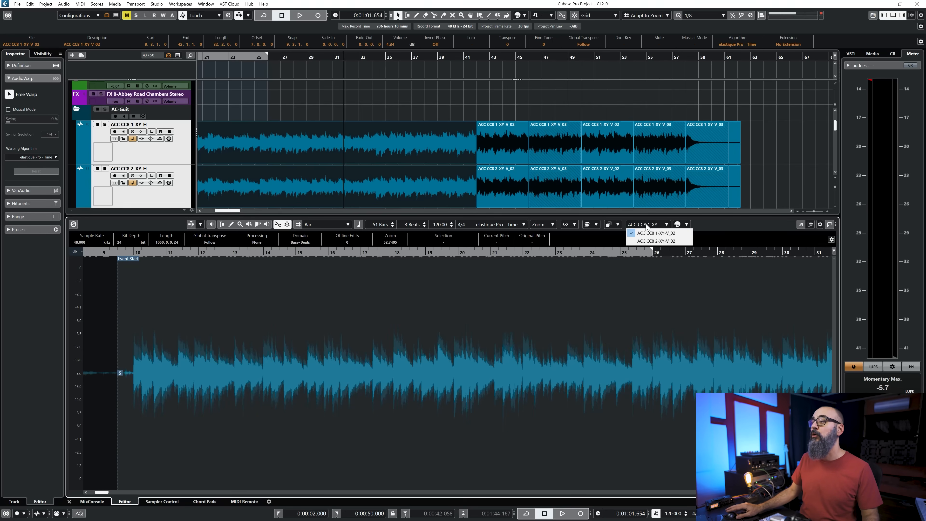
left_click(649, 242)
left_click(649, 227)
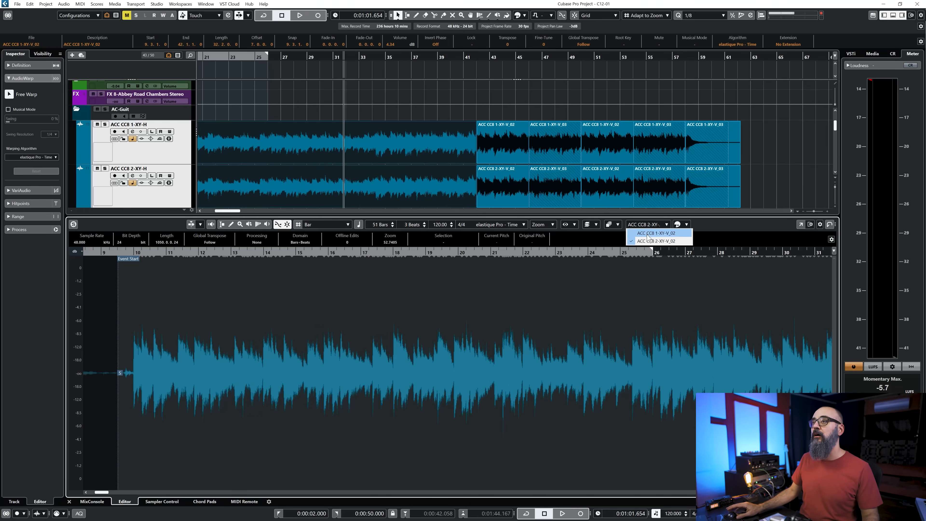
left_click(648, 234)
Select the ACC CC8 1-XY-V_02, 2-XY-V_02, Strum1_02 and Strum2_02 events together and open them in the Sample Editor
left_click(356, 104)
left_click(355, 158, "shift")
left_click(356, 196, "shift")
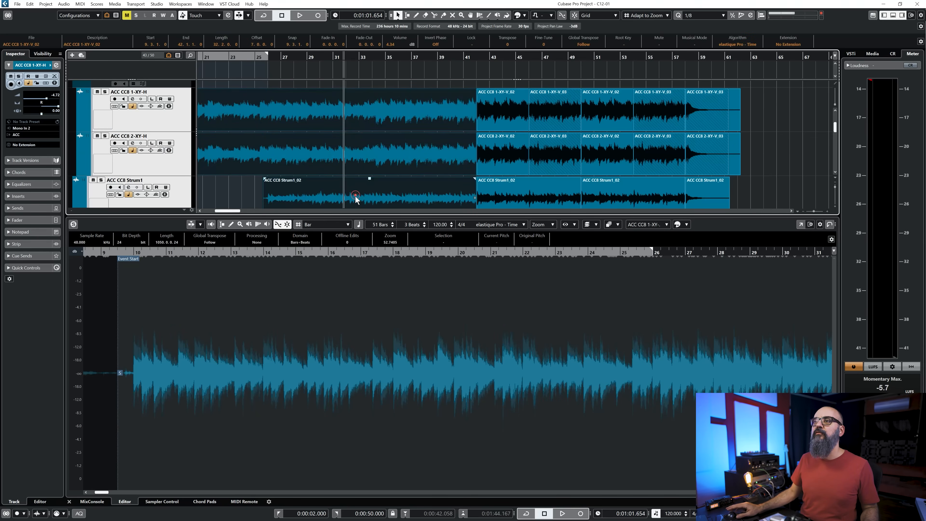
scroll(355, 196, "down", 1)
left_click(356, 197, "shift")
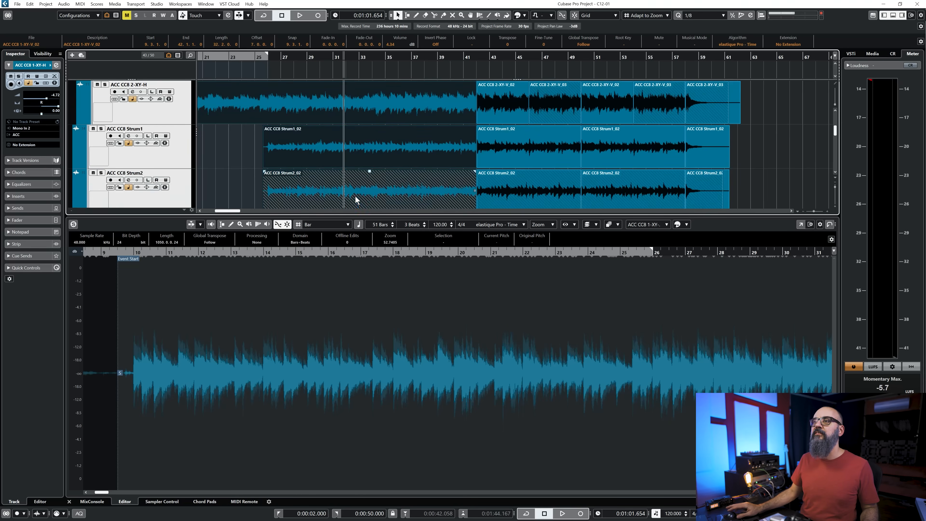
double_click(409, 140)
With four clips open, make ACC CC8 2-XY-V_02 active and return to ACC CC8 1-XY-V_02
left_click(660, 225)
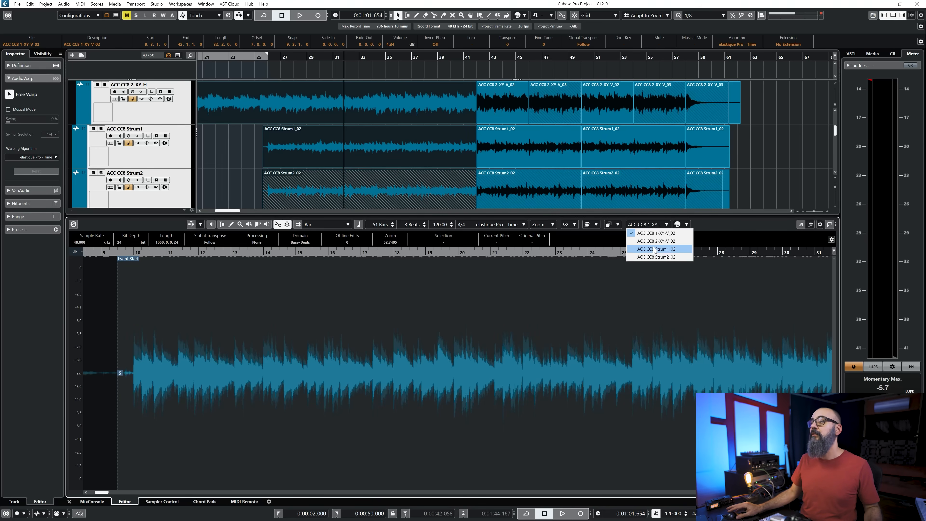
left_click(652, 236)
left_click(654, 226)
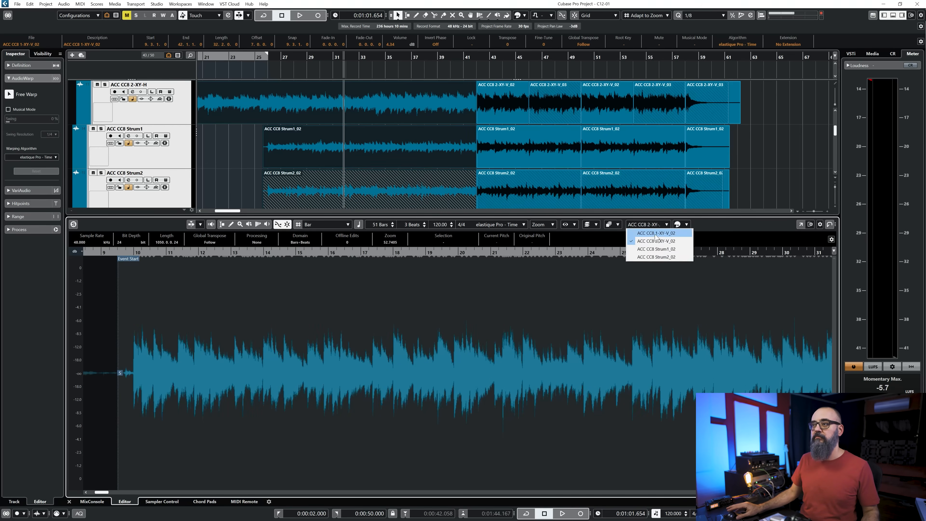
left_click(655, 233)
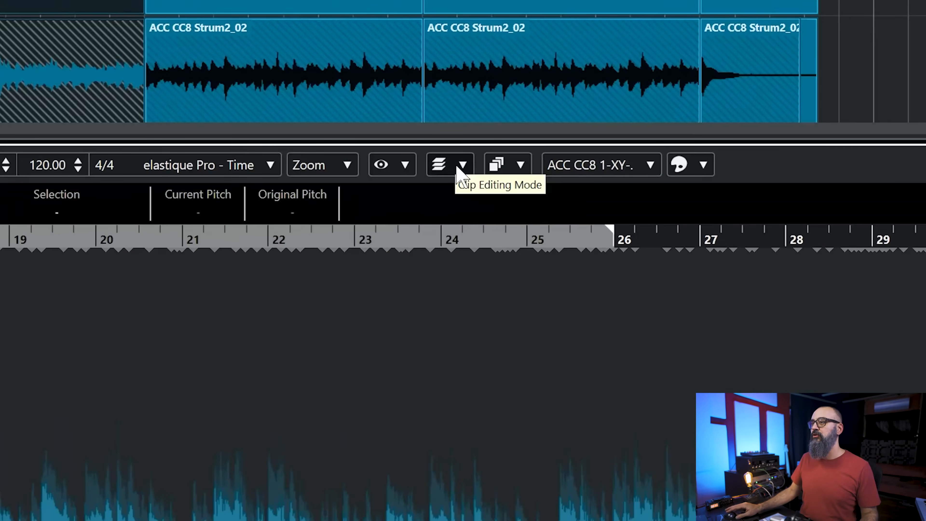
View the Sample Editor's options for editing and showing all clips or only the active clip, keeping both settings on all clips
left_click(457, 167)
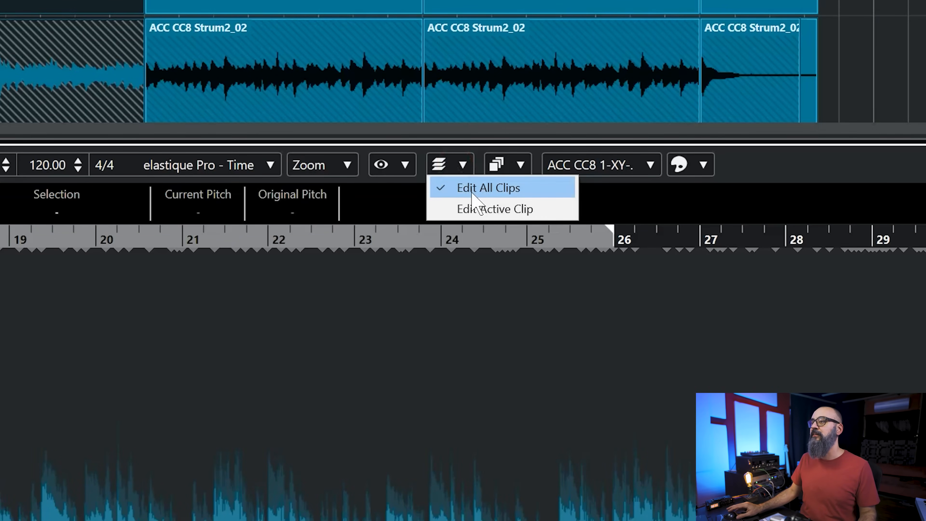
left_click(520, 166)
left_click(520, 166)
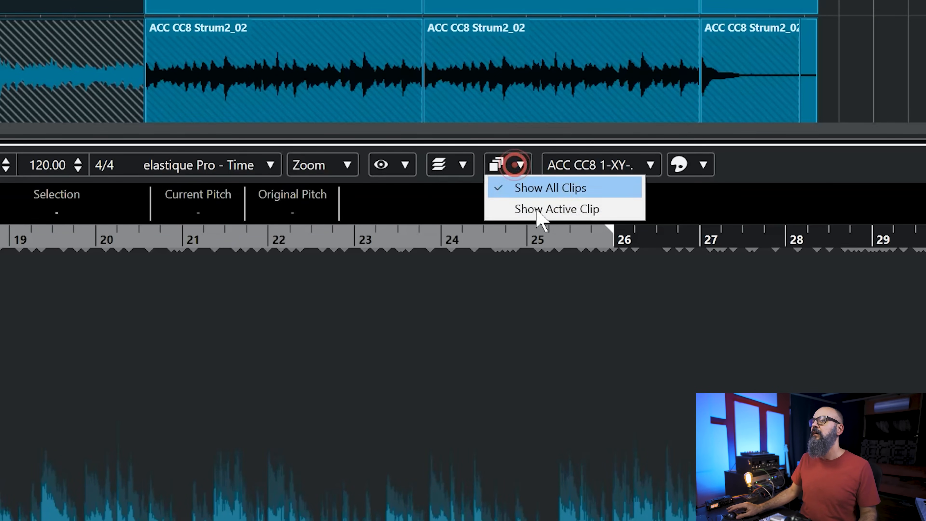
left_click(186, 408)
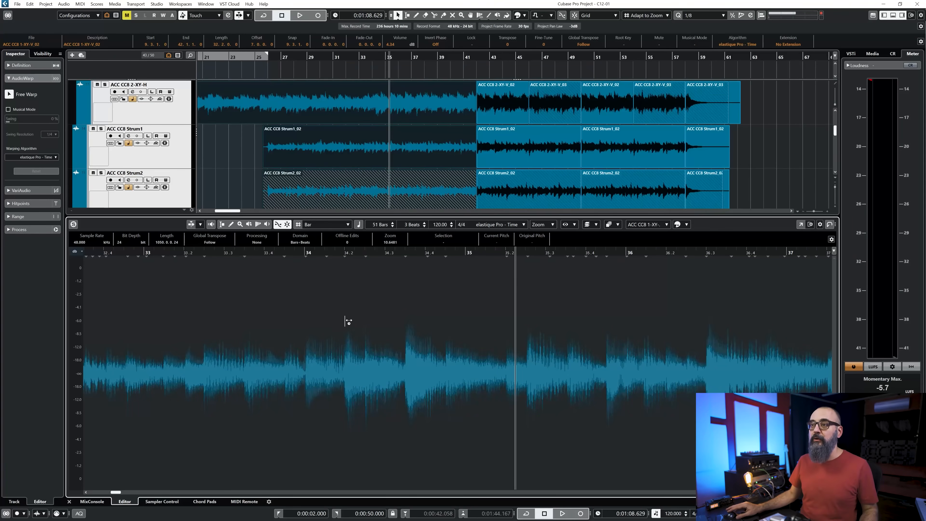
Add free-warp markers near 34.2 and between 34.3 and 34.4 across all open clips, and shift the second one toward bar 35
left_click(345, 321)
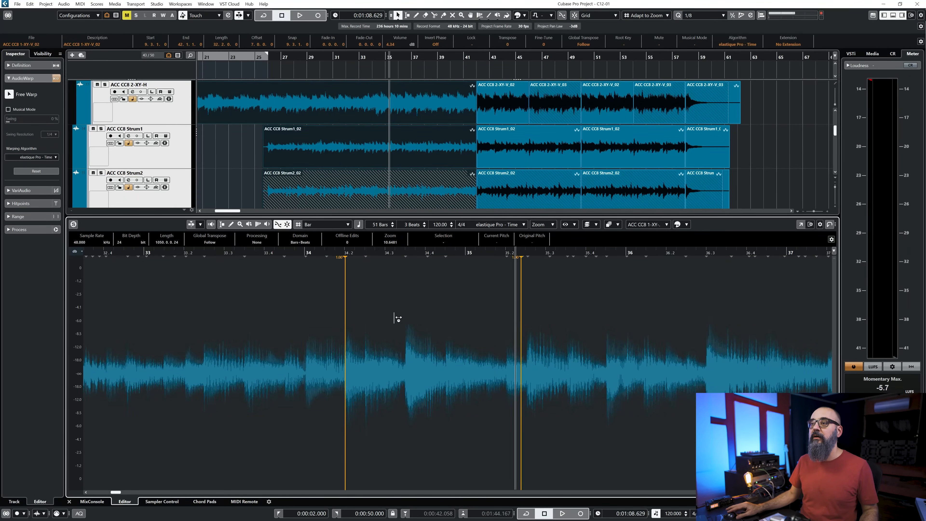
left_click_drag(406, 318, 426, 317)
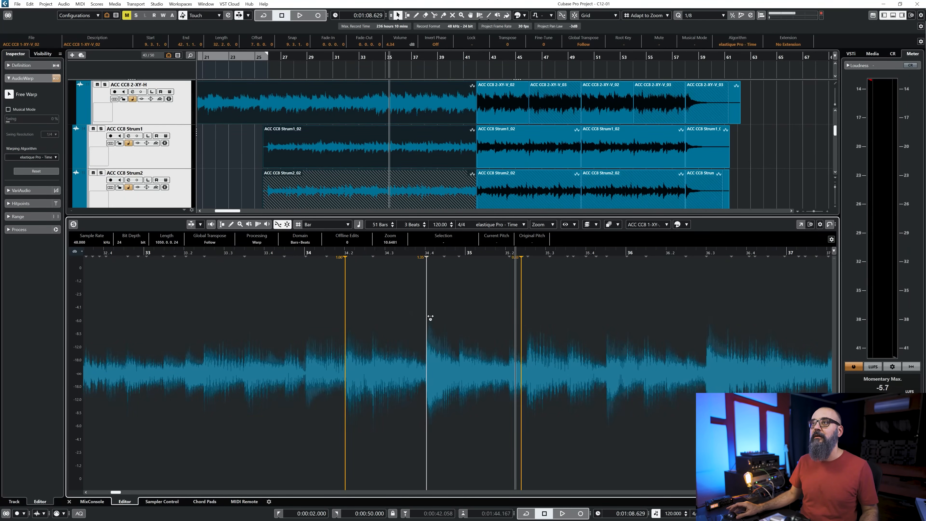
scroll(374, 125, "up", 5)
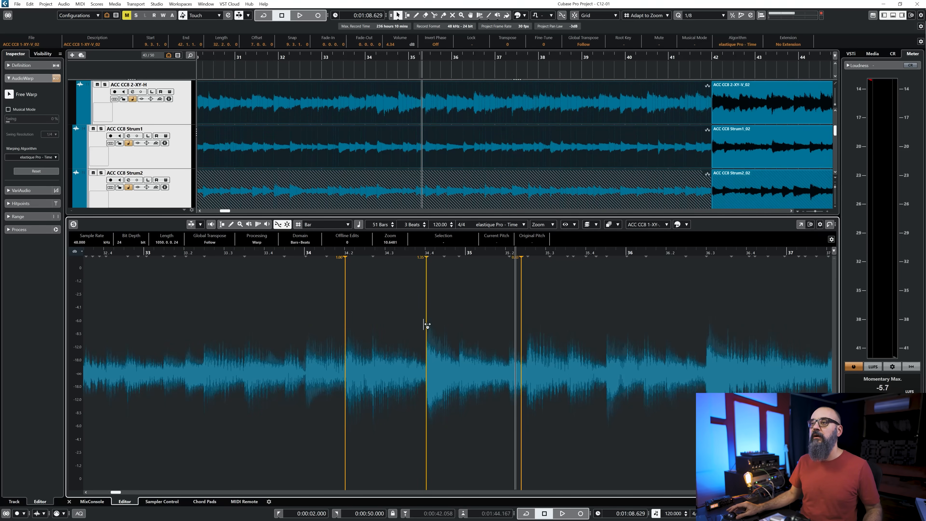
mouse_move(427, 324)
left_mouse_down()
mouse_move(396, 332)
mouse_move(460, 331)
left_mouse_up()
scroll(466, 161, "down", 2)
scroll(466, 161, "up", 3)
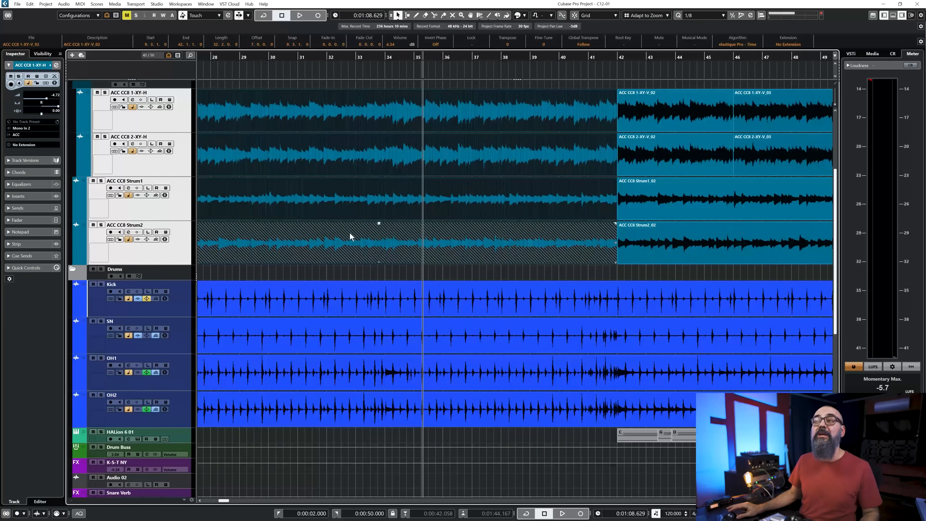
Activate the AudioWarp tool in Free Warp mode in the Project window, with no events selected
scroll(350, 233, "up", 3)
left_click(378, 222)
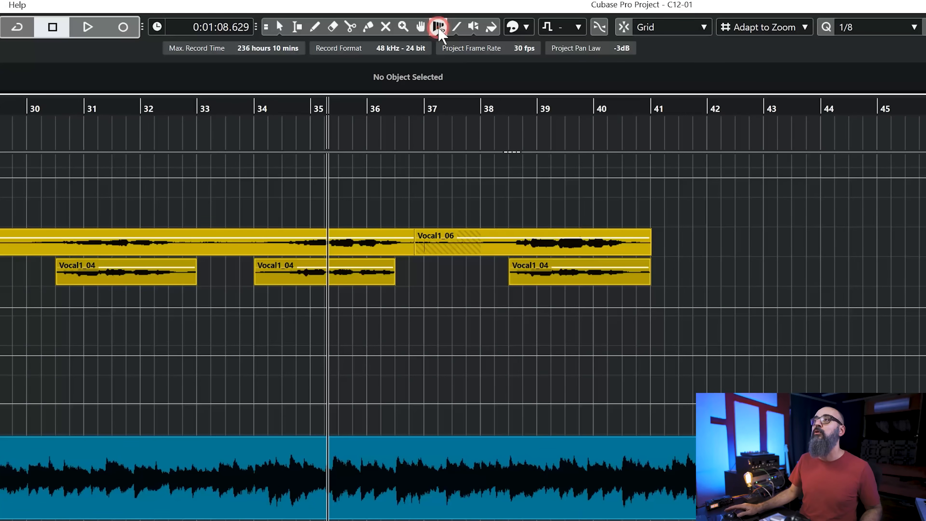
left_click(439, 27)
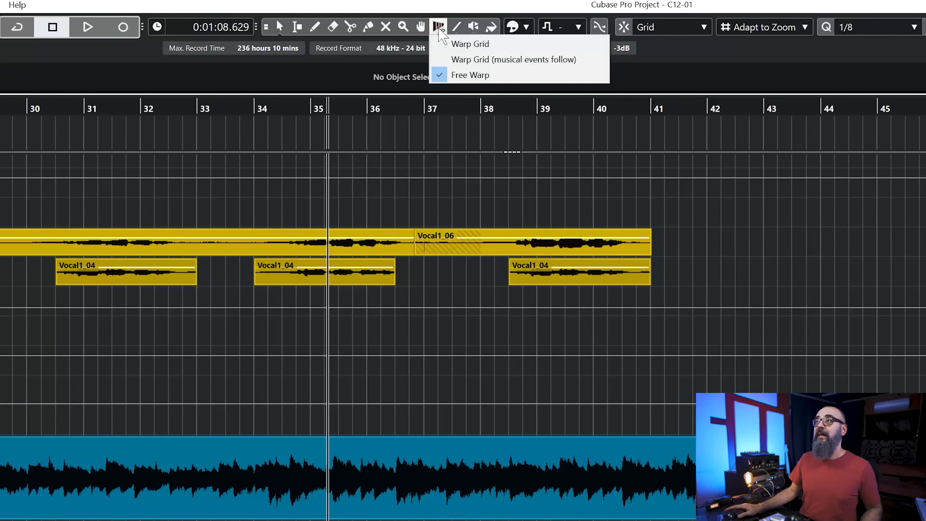
left_click(470, 76)
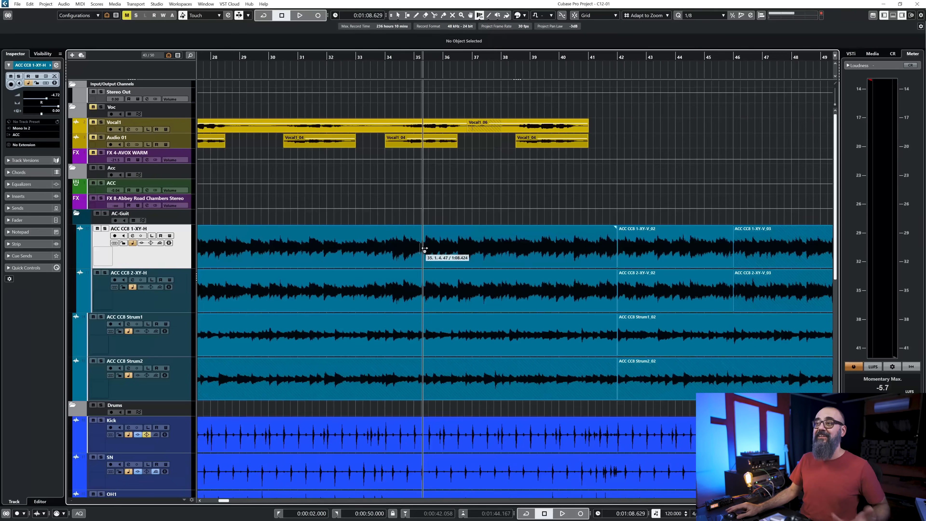
Try warping only the ACC CC8 1-XY-H event between markers past 35.2 and past 35.4, shift the audio slightly earlier, and undo it
key("h")
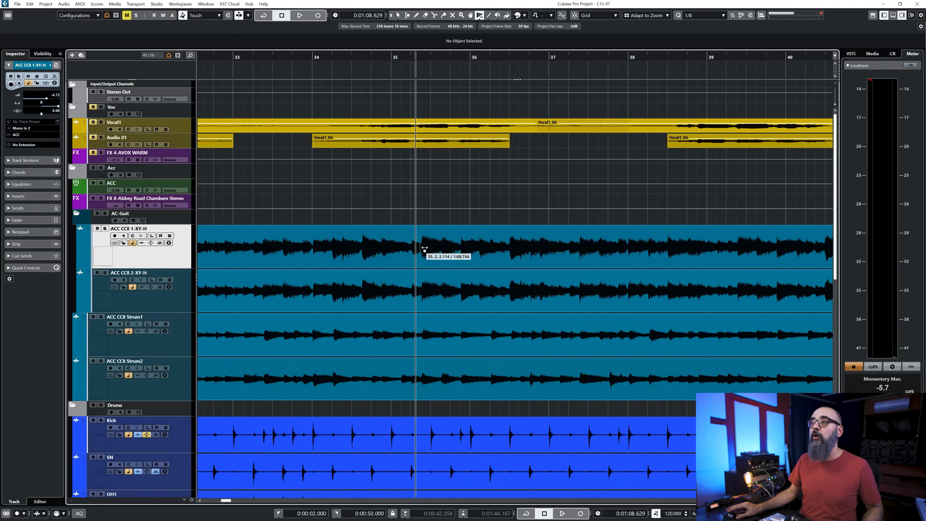
left_click(425, 245)
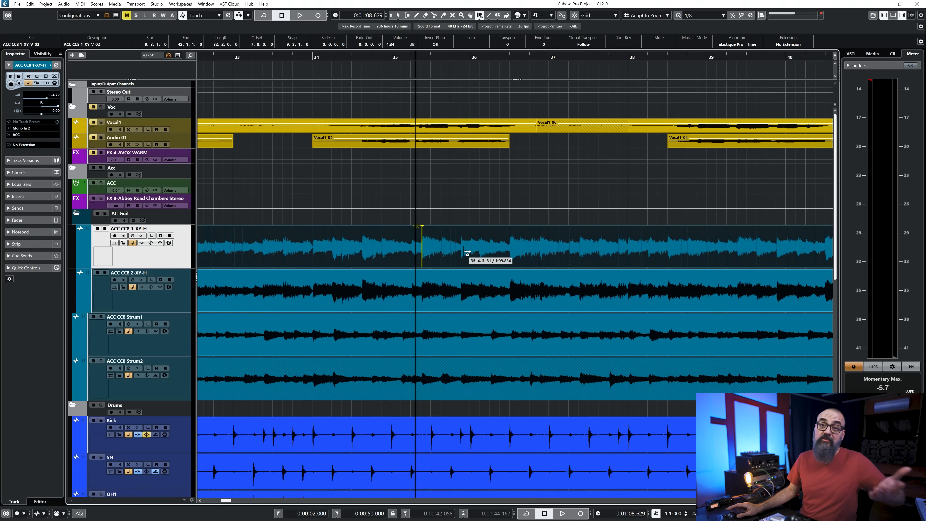
scroll(464, 252, "up", 3, "ctrl")
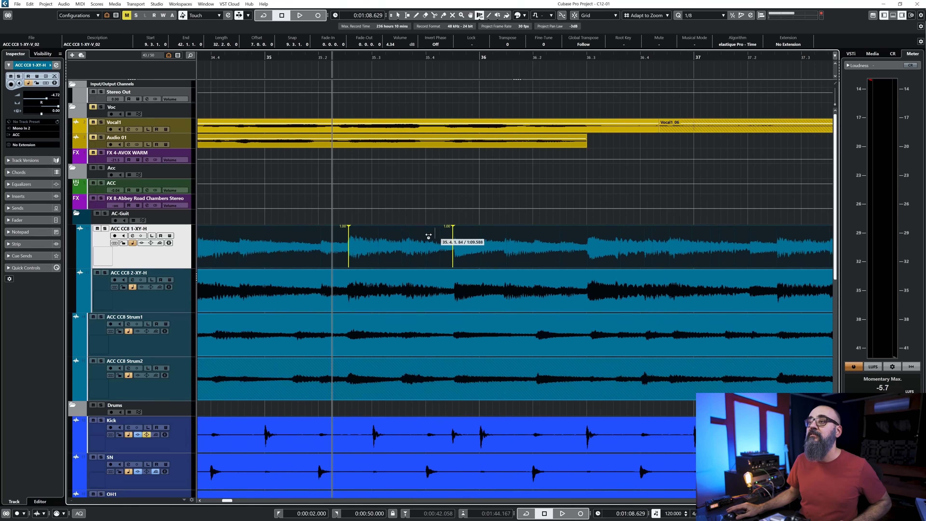
left_click_drag(399, 237, 395, 239)
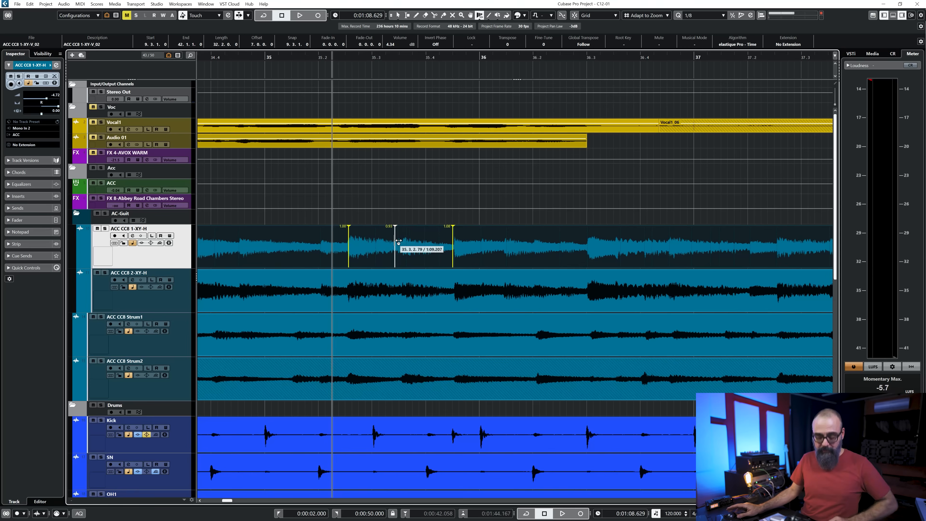
key("ctrl+z")
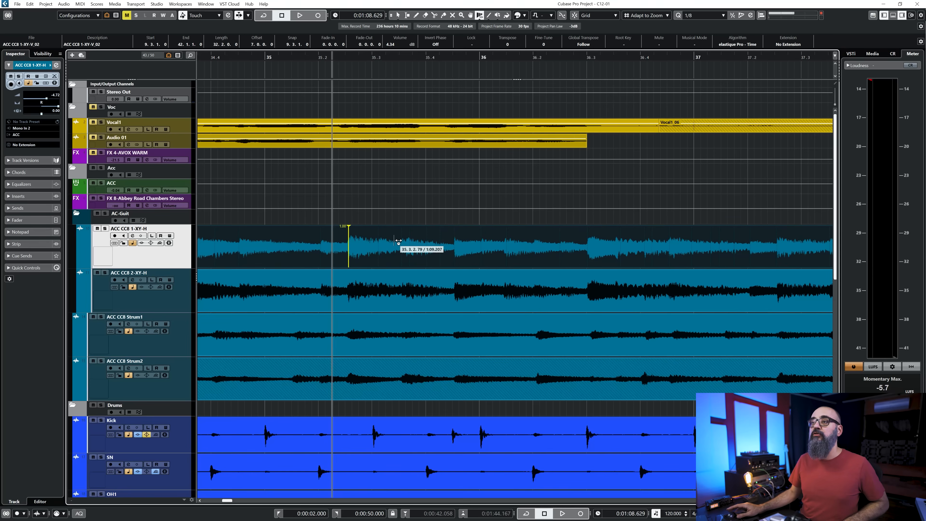
left_click(371, 223)
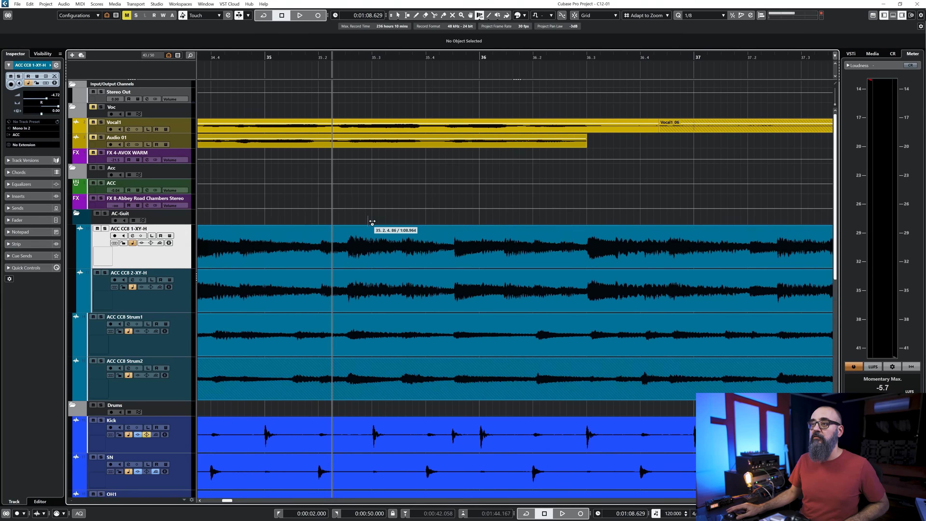
Try warping the 1-XY-H and 2-XY-H events together, with markers past 35.2 and 35.4 and the audio between them shifted slightly earlier
left_click_drag(368, 221, 381, 294)
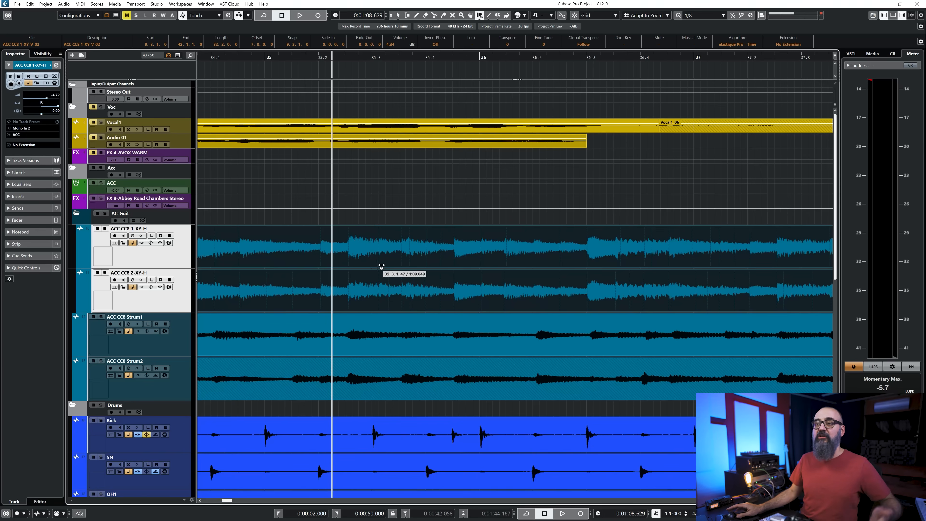
left_click(346, 245)
left_click(453, 245)
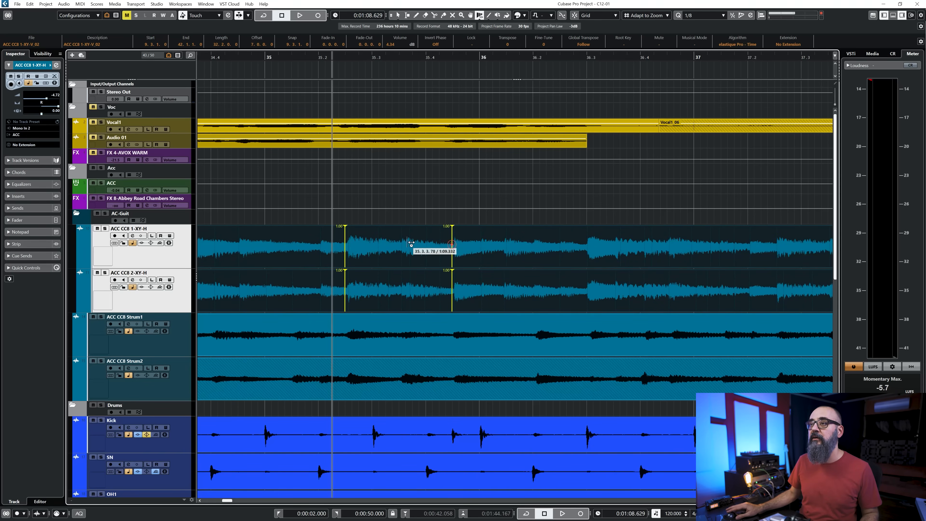
left_click_drag(398, 247, 393, 248)
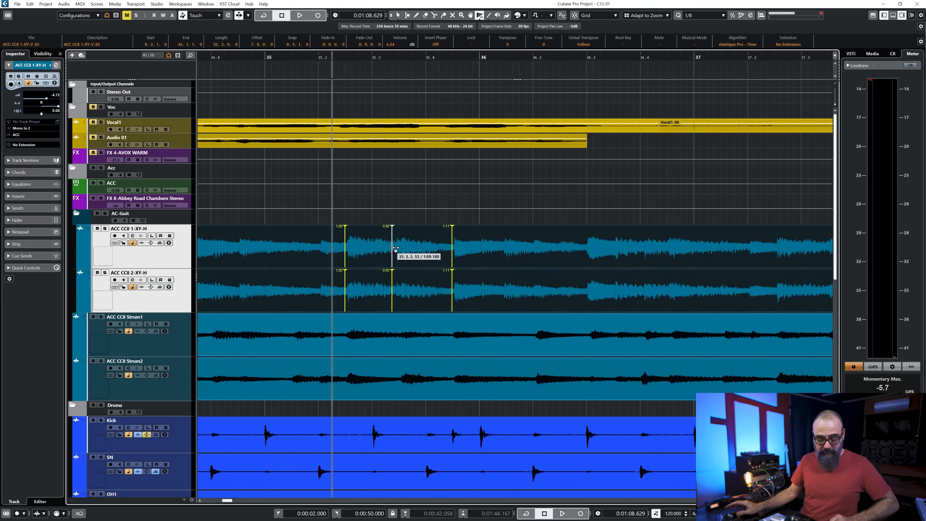
Solo the ACC CC8 Strum1 and Strum2 tracks and listen to the passage from just past 35.2
scroll(163, 262, "down", 3)
left_click(163, 262)
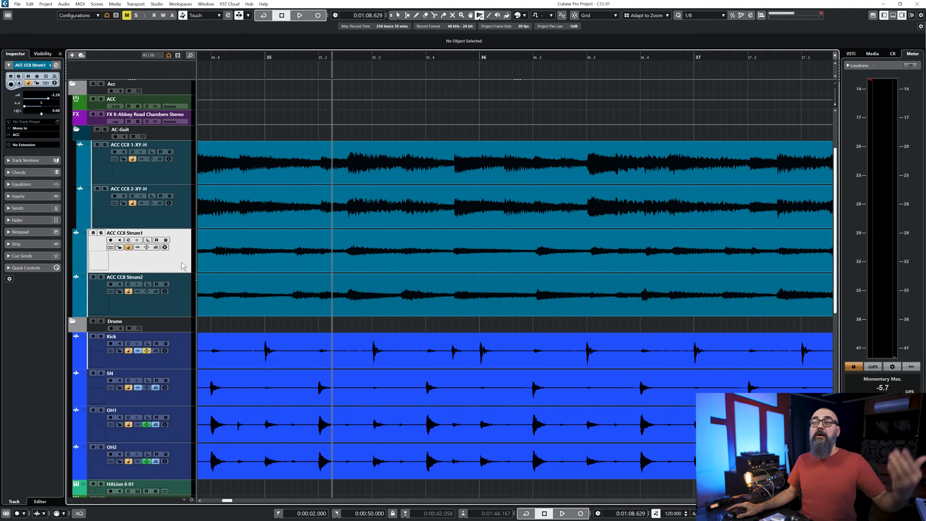
left_click(101, 233)
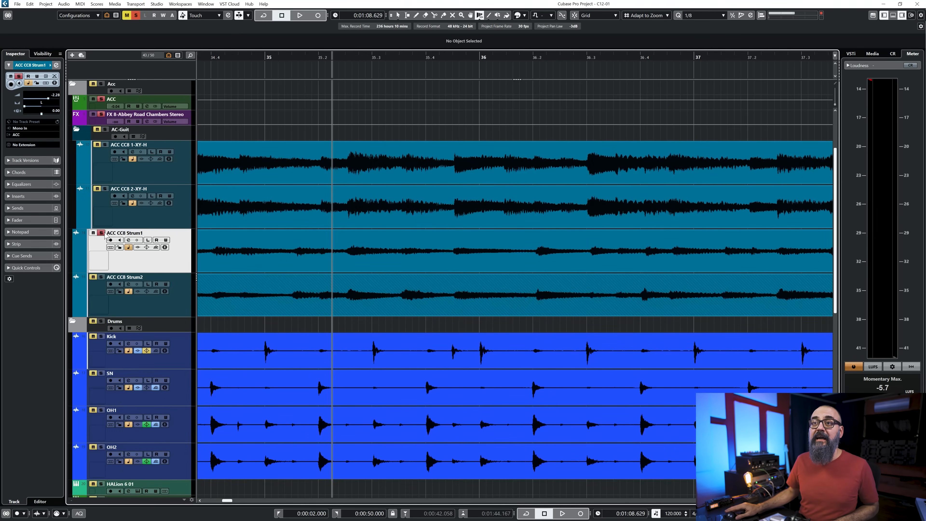
key("space")
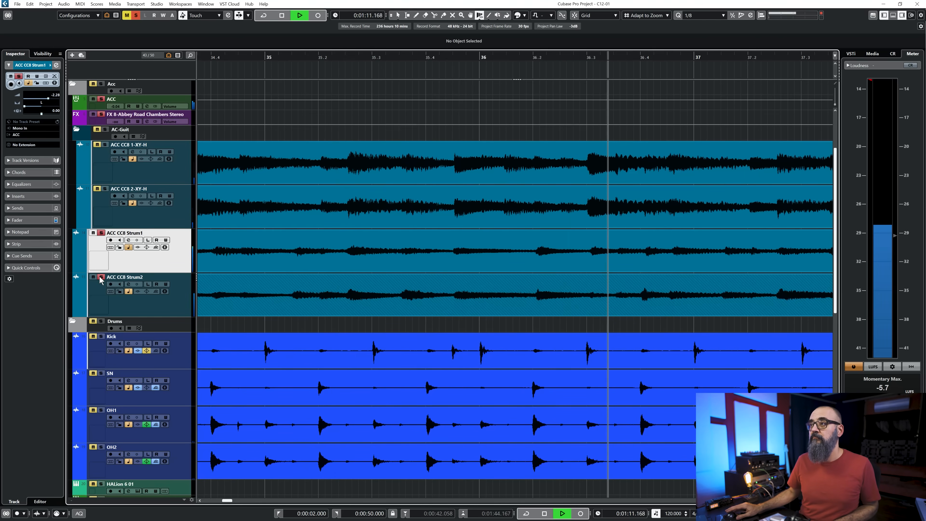
key("space")
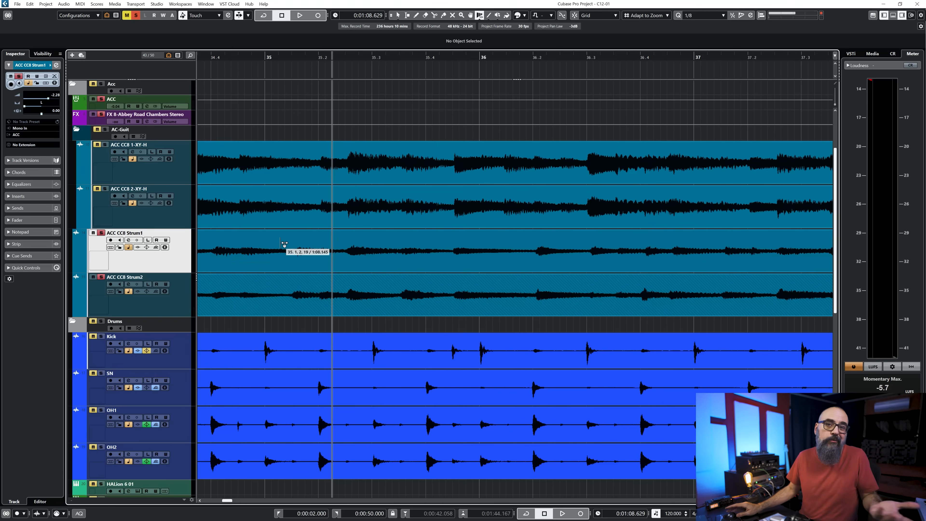
Try warping both Strum events between markers past 35.2 and near 36.2 by pulling the middle to 35.4, play it back, and undo it
left_click(343, 257)
left_click(342, 284, "shift")
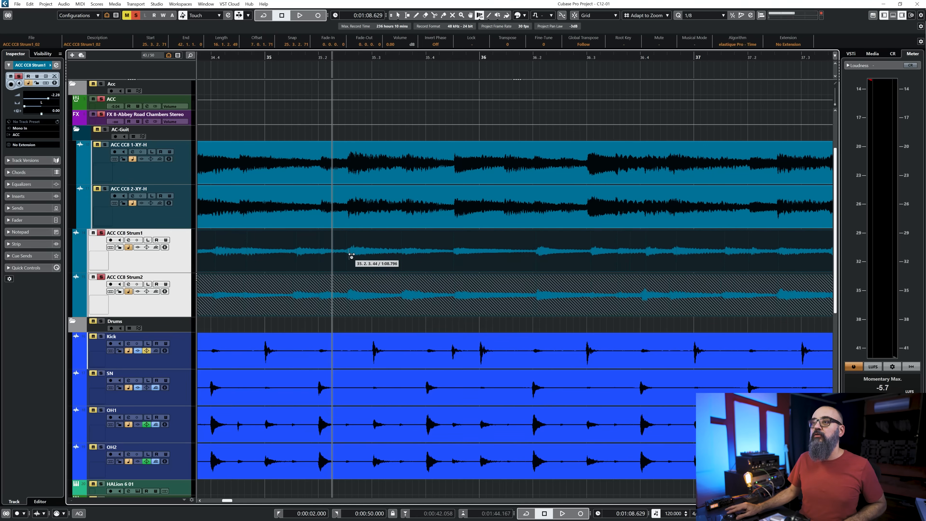
left_click(341, 252)
left_click(534, 252)
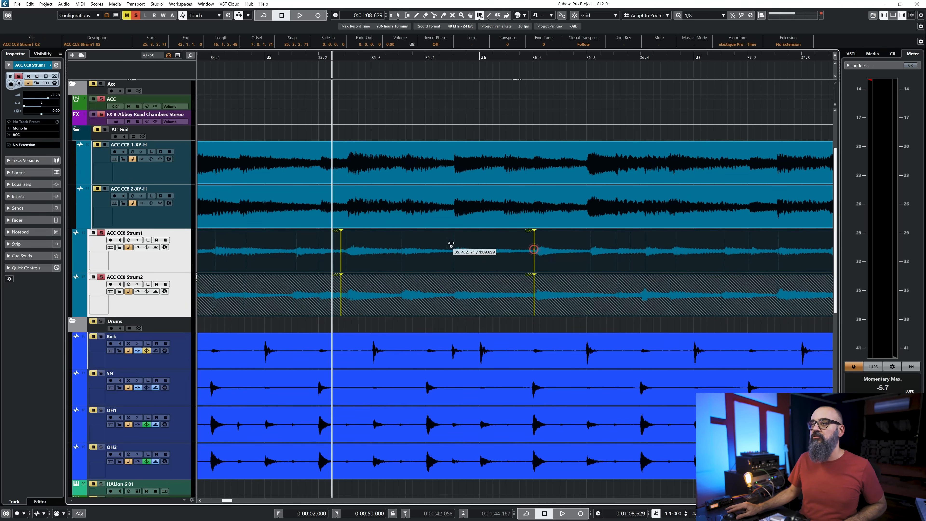
left_click_drag(455, 244, 431, 245)
key("space")
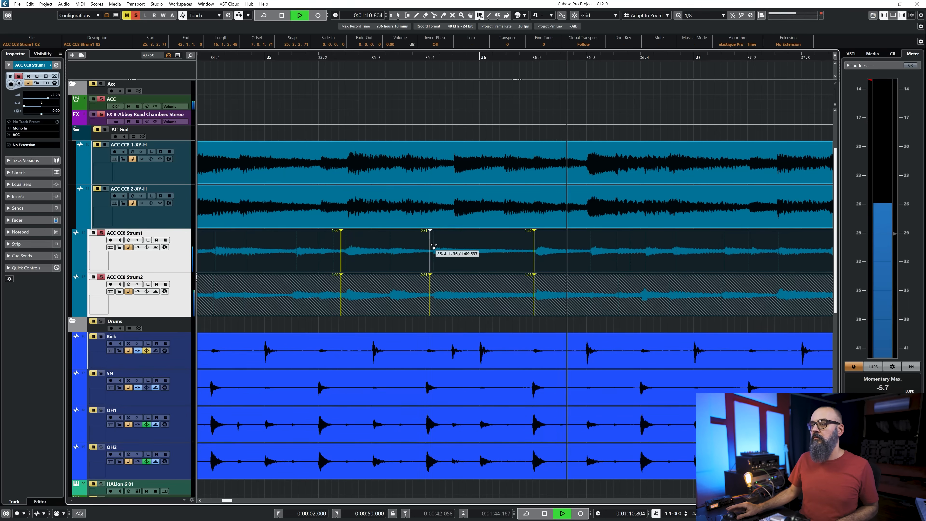
key("space")
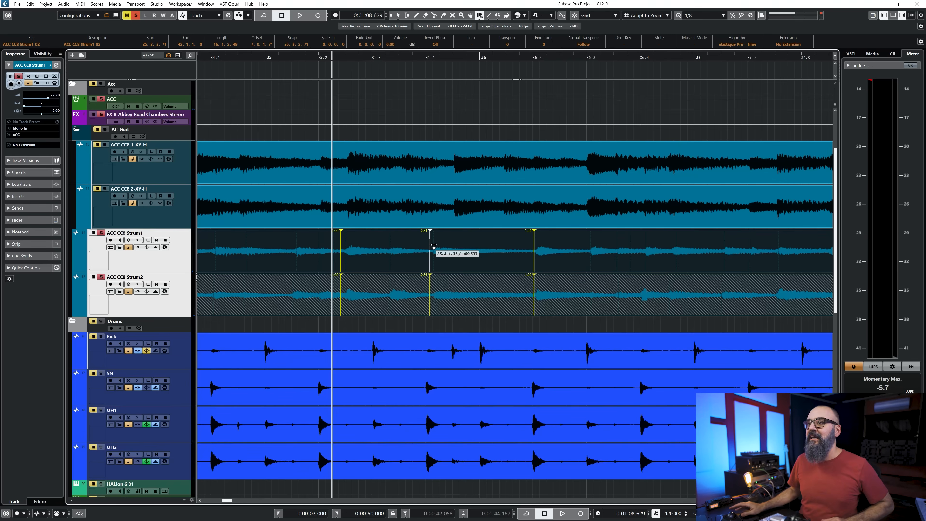
left_click(434, 246, "shift")
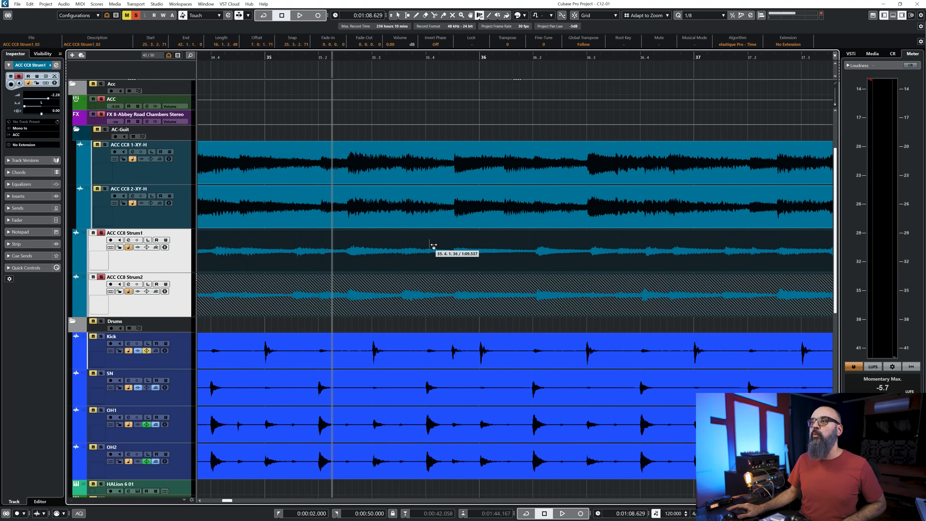
Solo the ACC CC8 1-XY-H and 2-XY-H tracks and select both of their events for shared warping
scroll(434, 246, "down", 3)
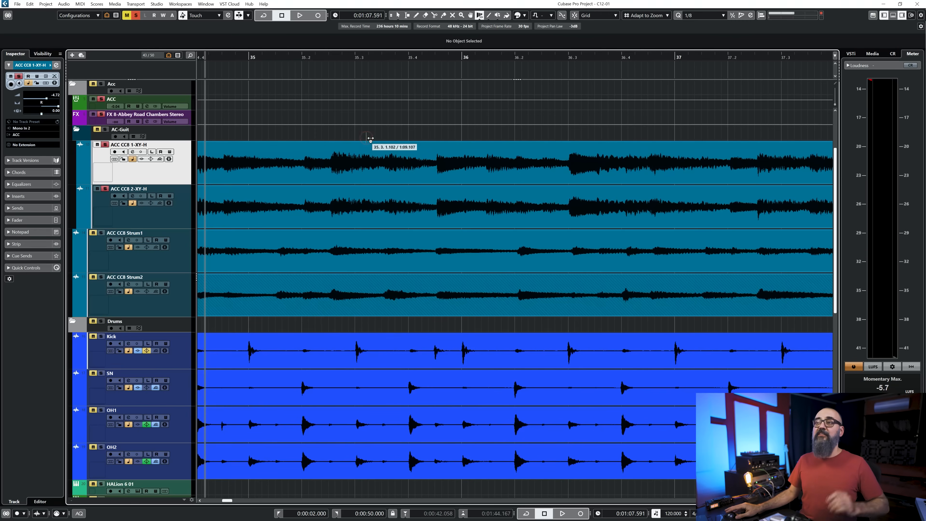
left_click(372, 161)
left_click(368, 203, "shift")
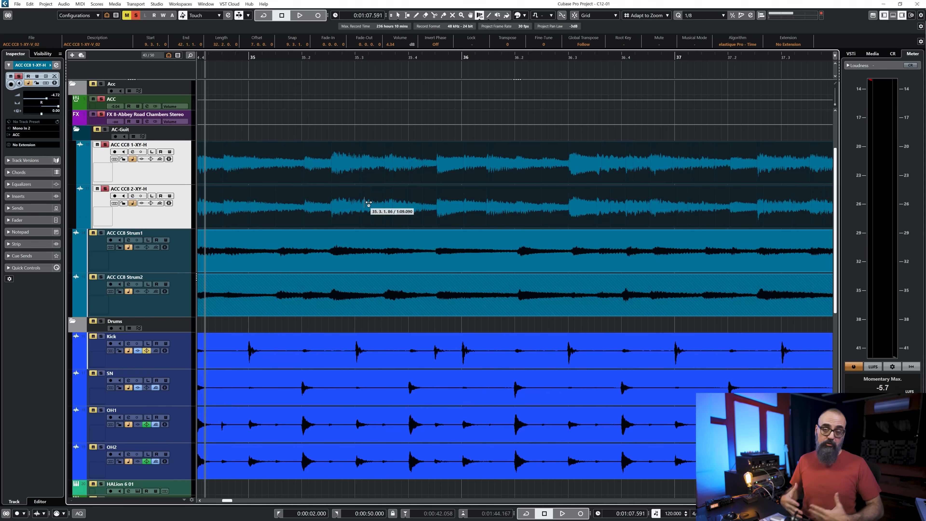
Try three shared warp markers on the XY events between 35.2 and 36.3, shift the middle one slightly earlier, play it back, and undo it
left_click(329, 161)
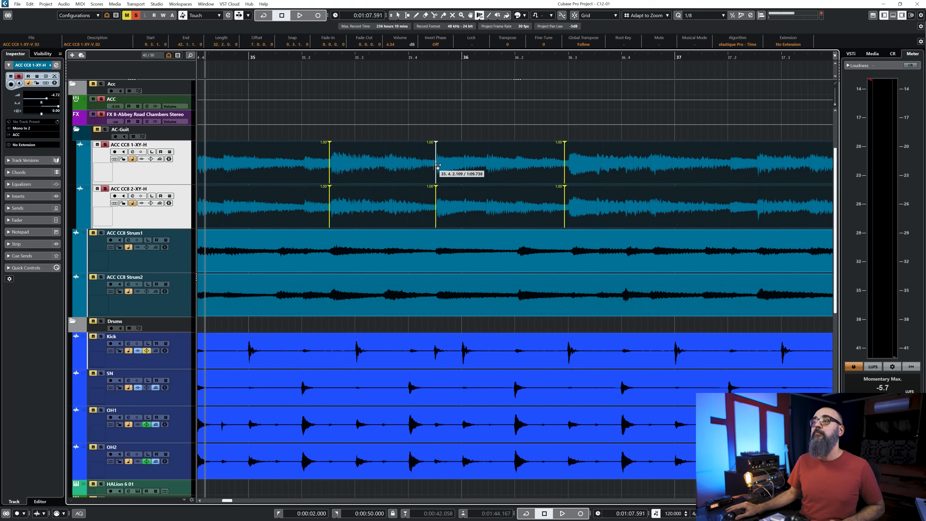
left_click_drag(436, 166, 430, 166)
key("space")
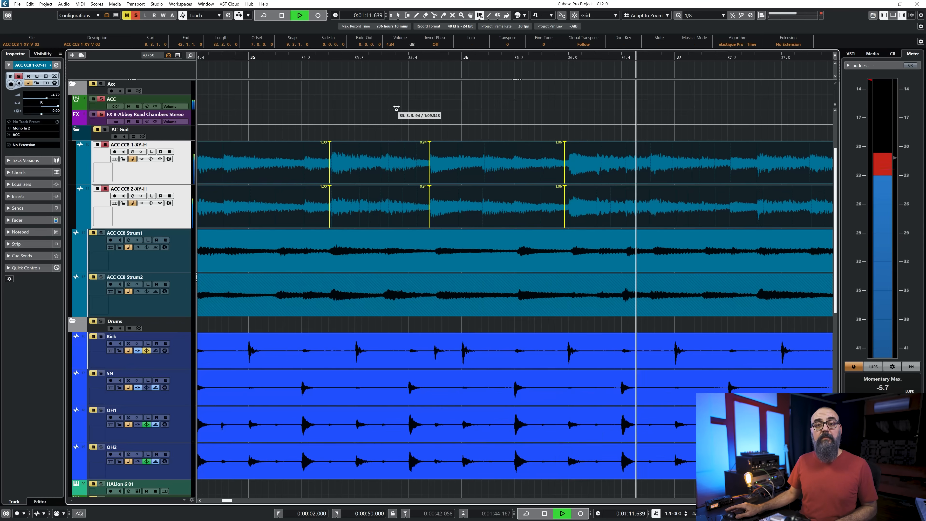
key("space")
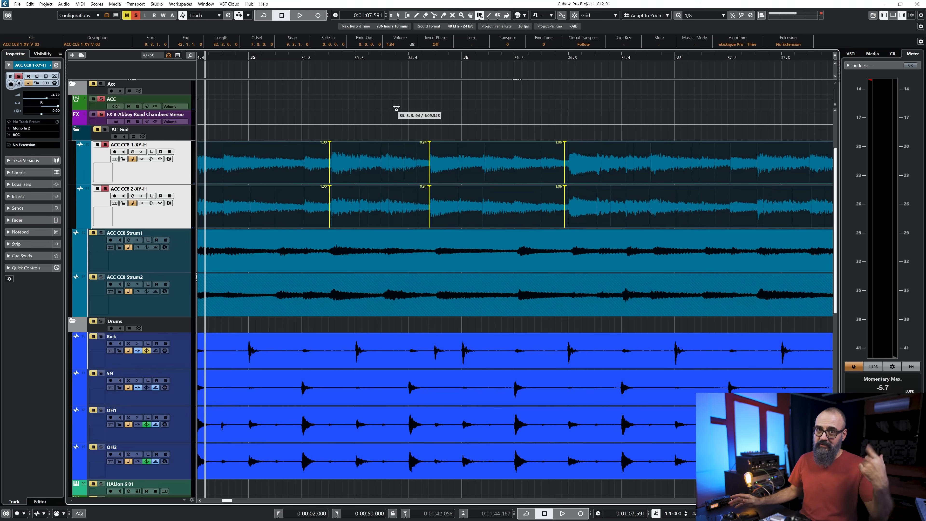
key("space")
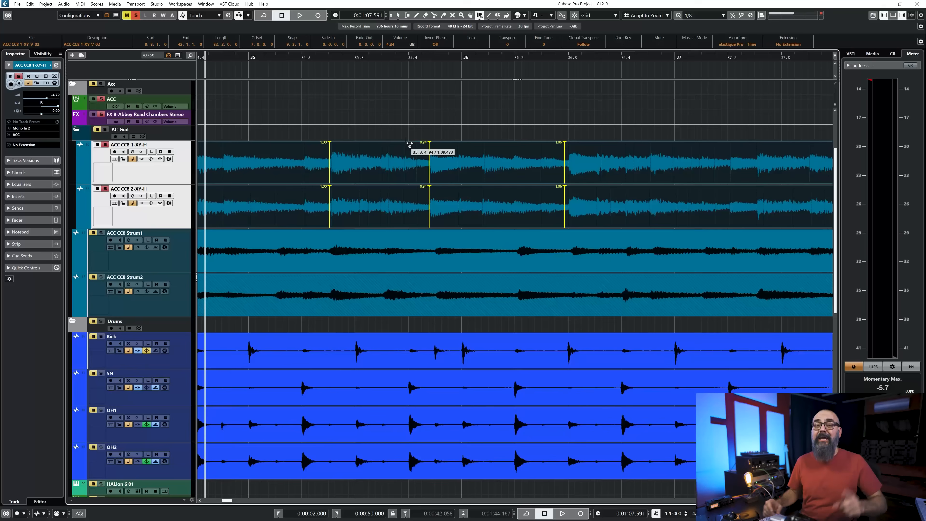
key("ctrl+z")
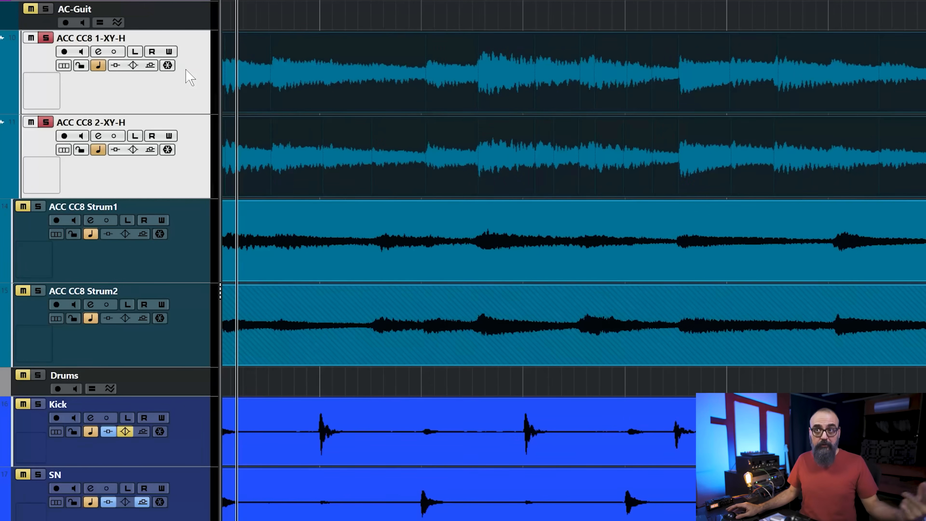
Enable group editing and phase-coherent AudioWarp on the AC-Guit folder, then warp its events by shifting the middle marker toward 35.4, and play them
left_click(174, 21)
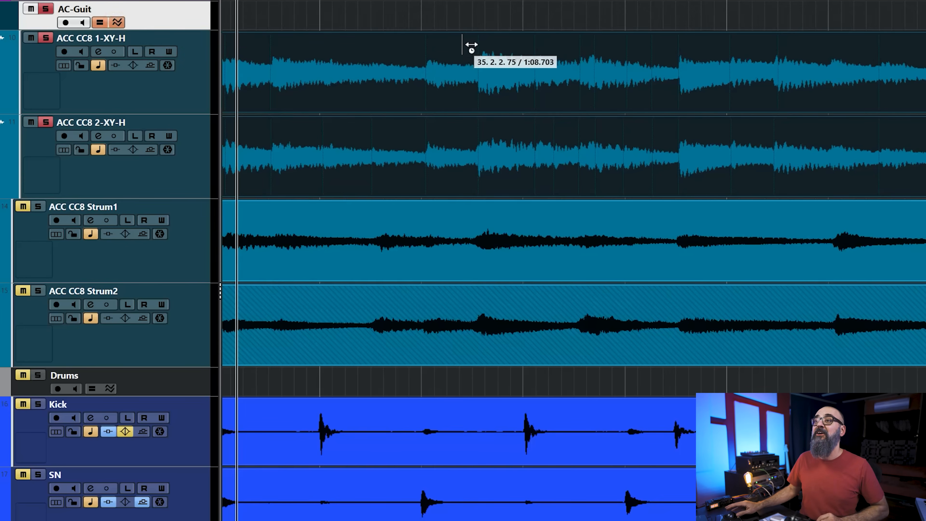
left_click(457, 85)
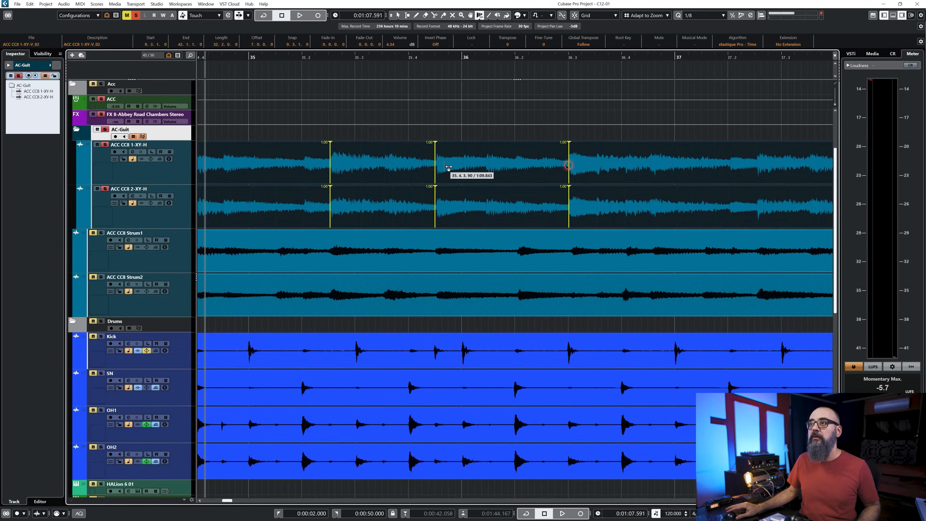
left_click_drag(436, 168, 427, 168)
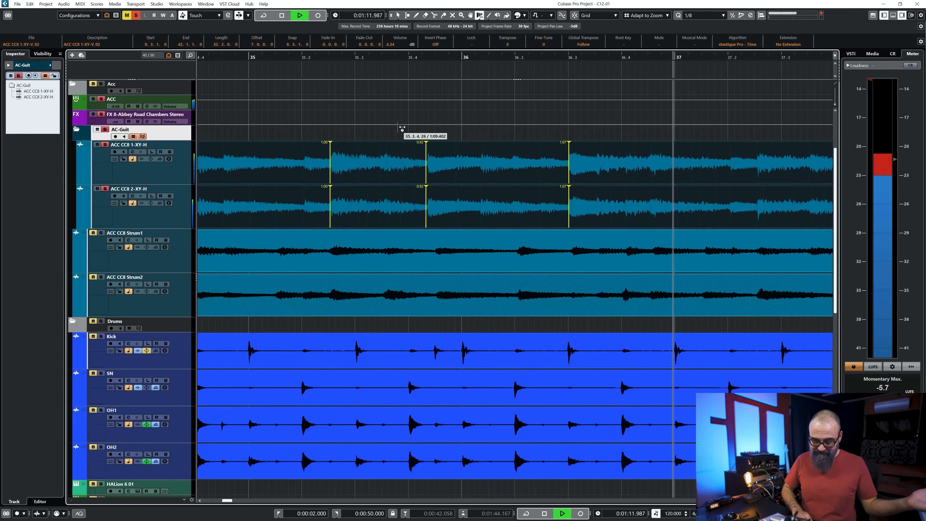
key("space")
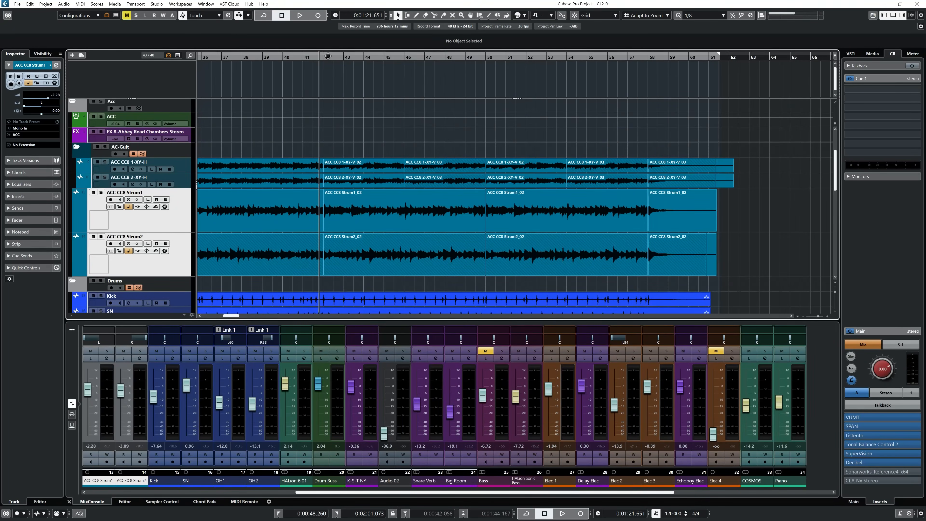
Position playback at bar 42, solo the ACC CC8 Strum1 and Strum2 tracks, and listen to them
left_click_drag(327, 57, 327, 64)
left_click(101, 193)
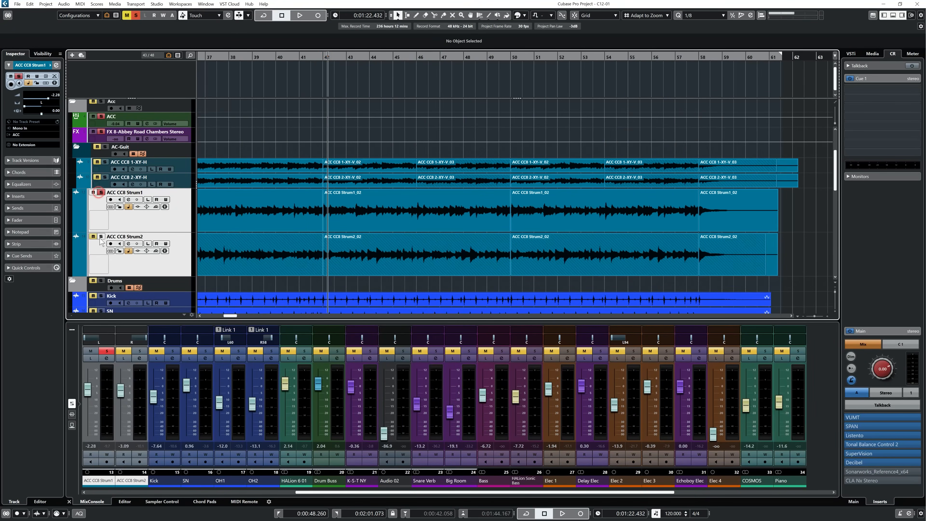
key("space")
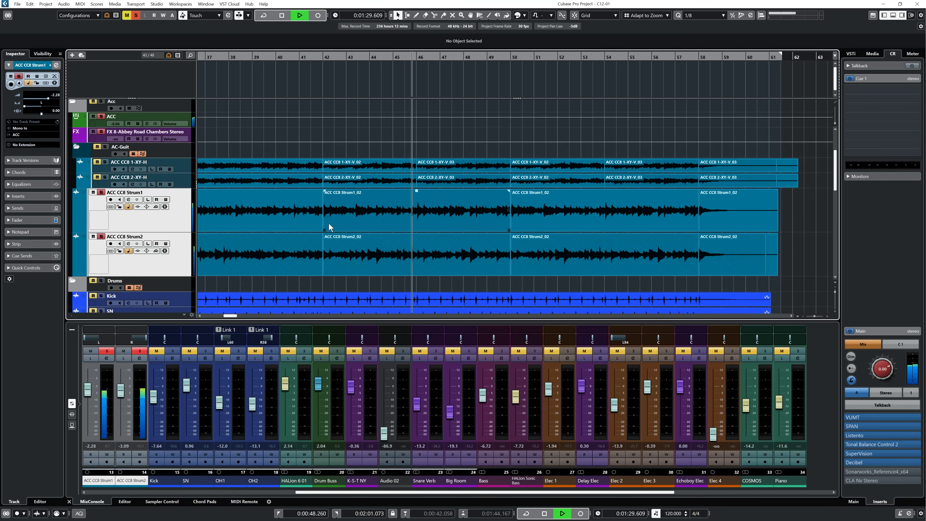
key("space")
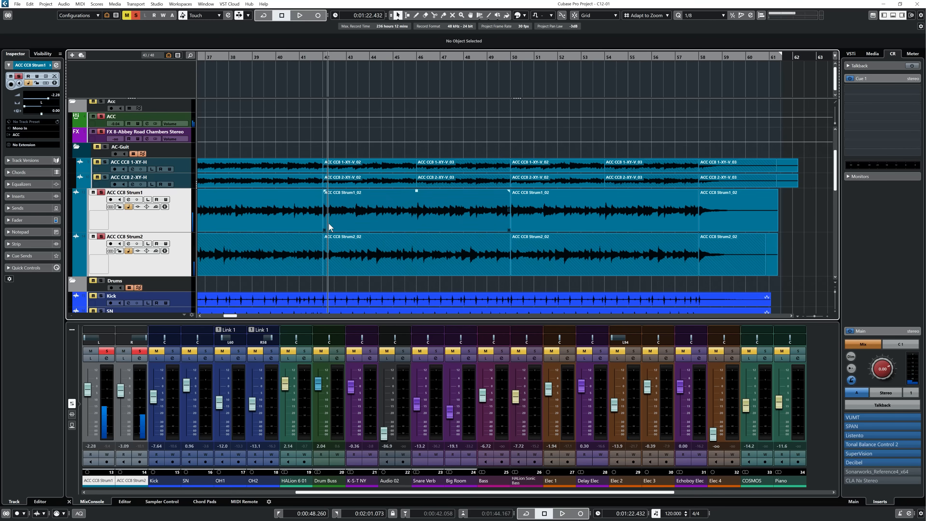
Unsolo the ACC CC8 Strum tracks and create chord events from the ACC CC8 Strum1_02 event starting at bar 42
key("s")
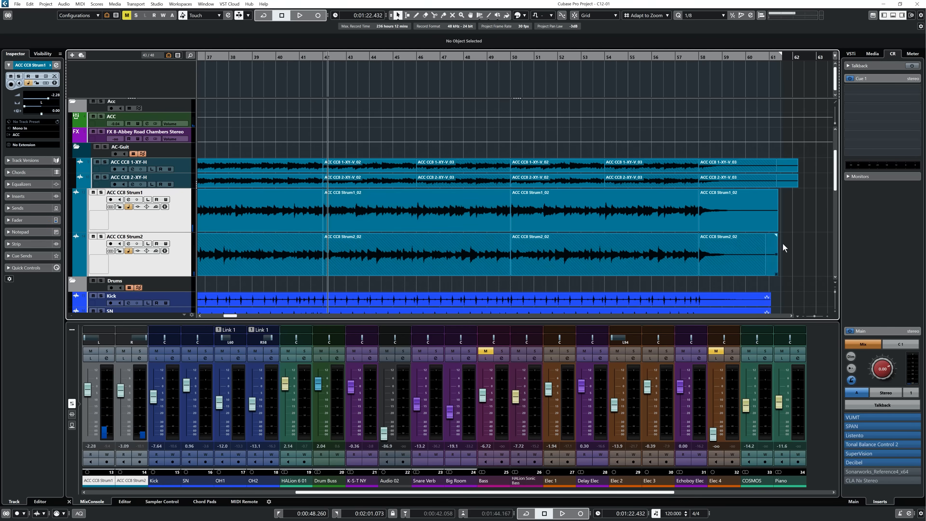
left_click(797, 215)
left_click(433, 209)
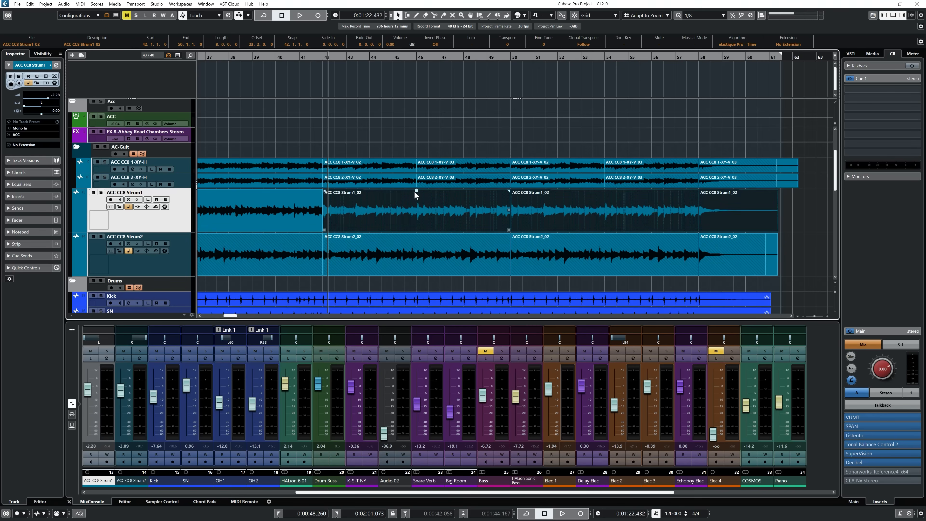
right_click(397, 200)
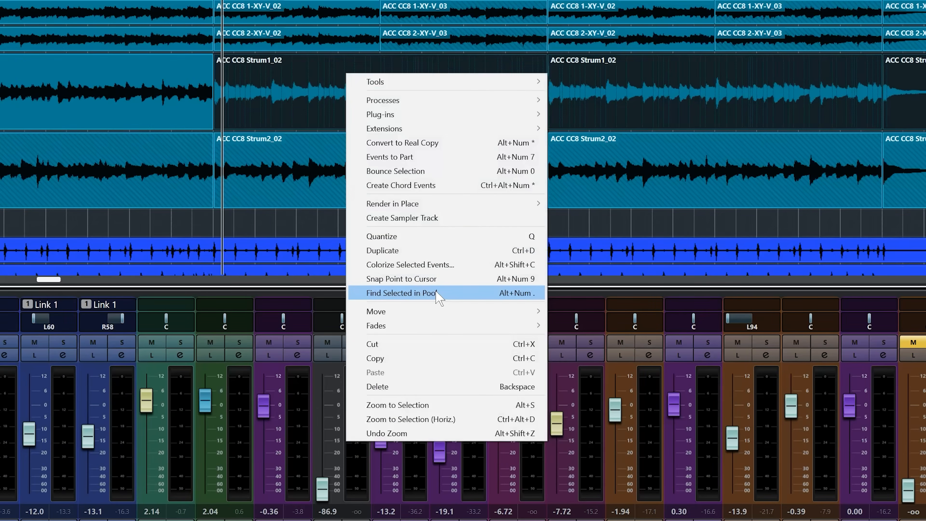
left_click(402, 186)
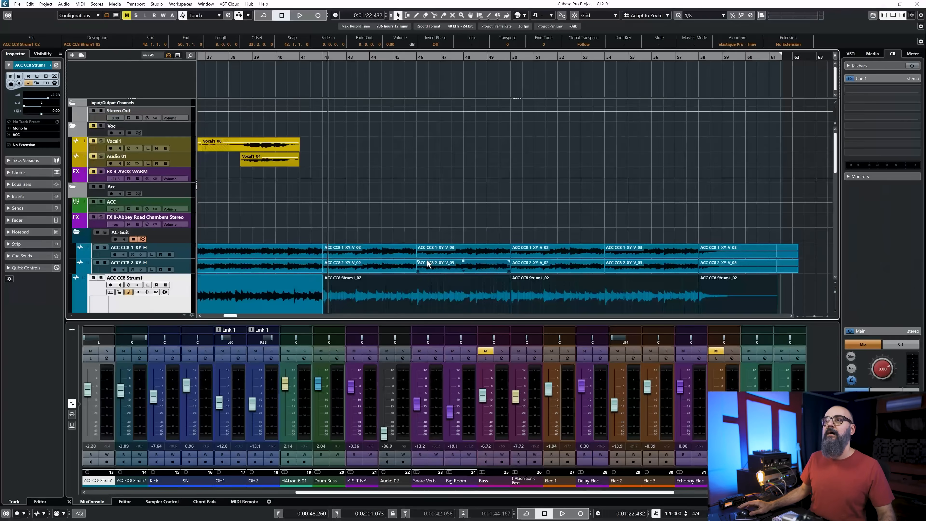
Hide the MixConsole lower zone and move the Chord Track into the upper section of the divided track list
left_click(892, 16)
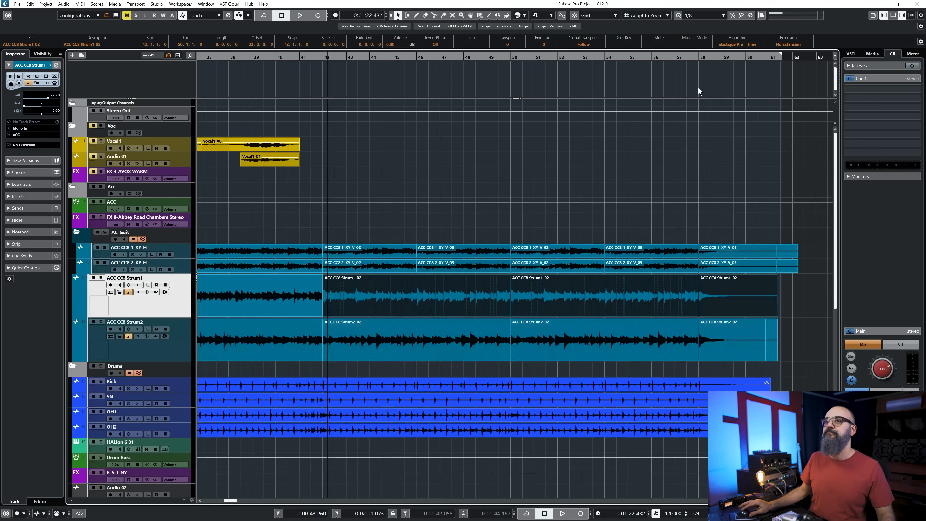
scroll(352, 327, "down", 10)
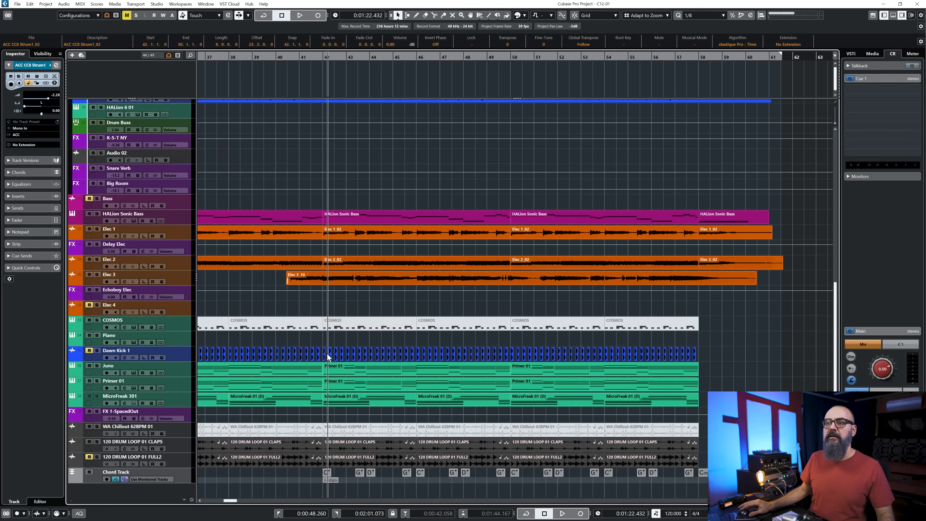
left_click(185, 479)
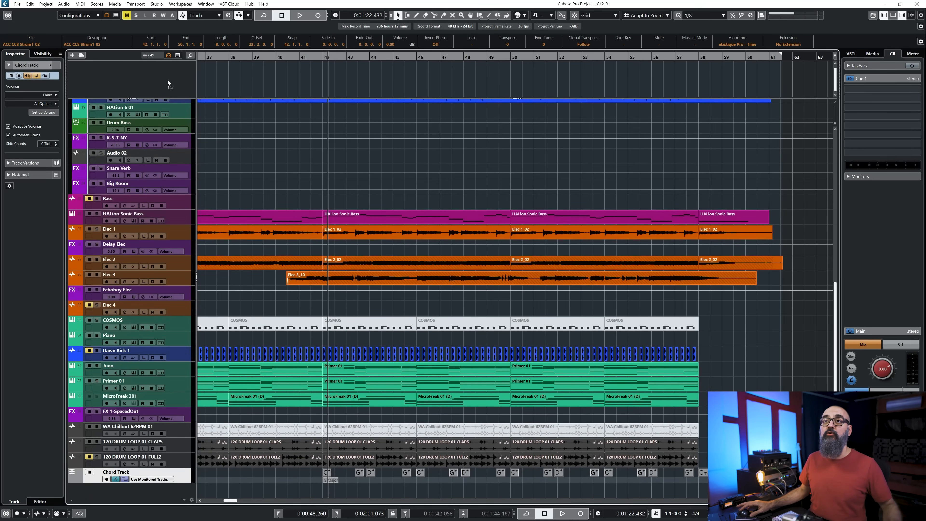
left_click_drag(168, 82, 165, 81)
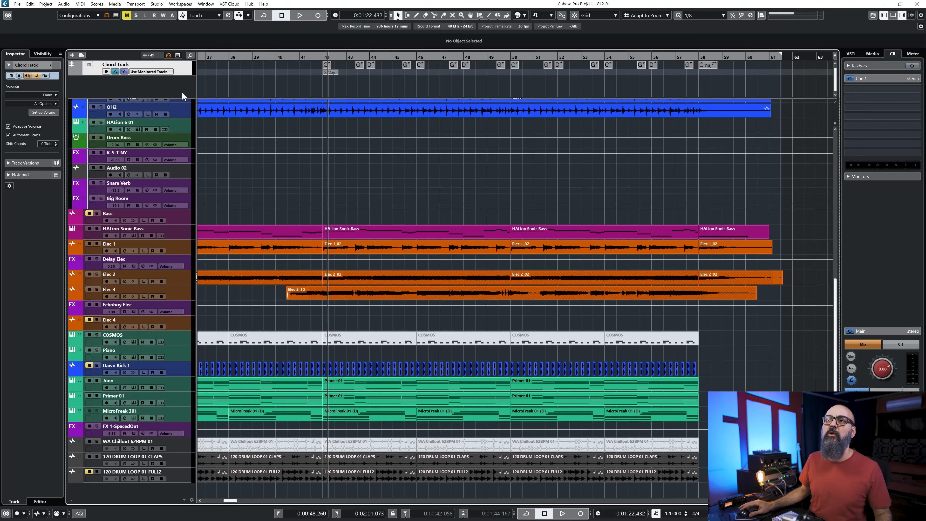
Increase the Chord Track's height to fill the upper section and colour the track red
left_click_drag(182, 75, 177, 97)
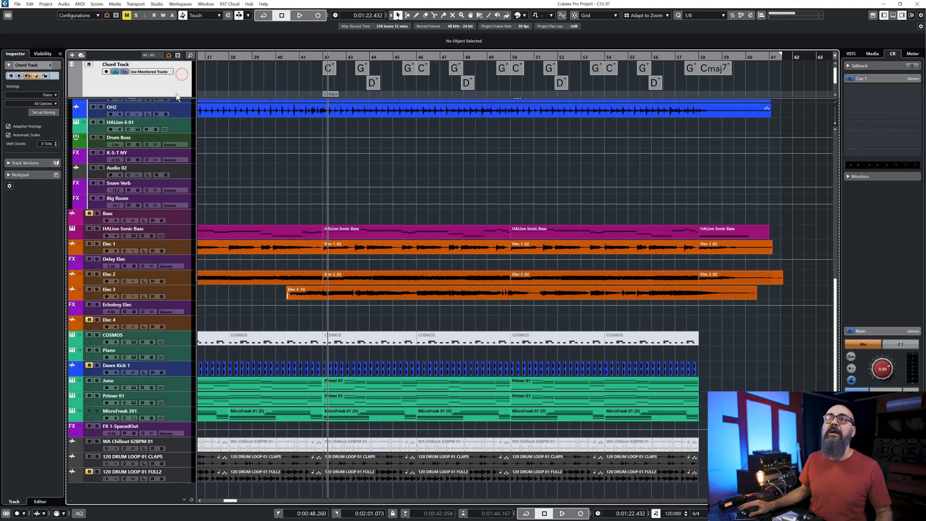
left_click(71, 76)
left_click(111, 121)
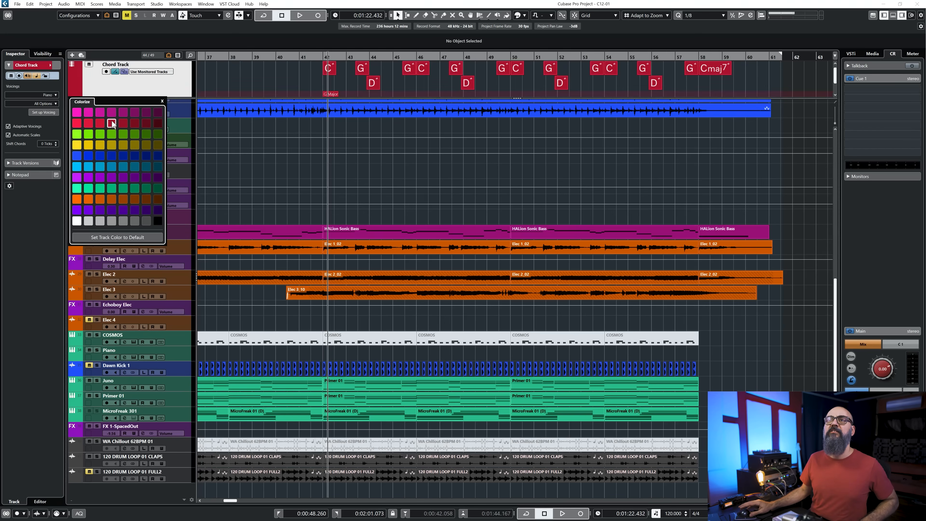
left_click(177, 84)
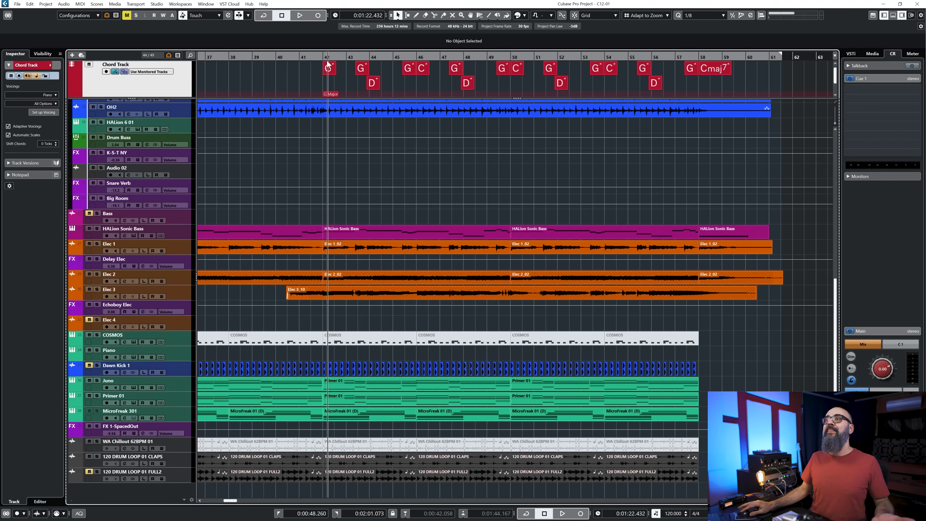
Assign the Chord Track to the HALion 6 01 instrument and play its chords with the ACC CC8 Strum1 and Strum2 tracks soloed
left_click(148, 72)
left_click(150, 90)
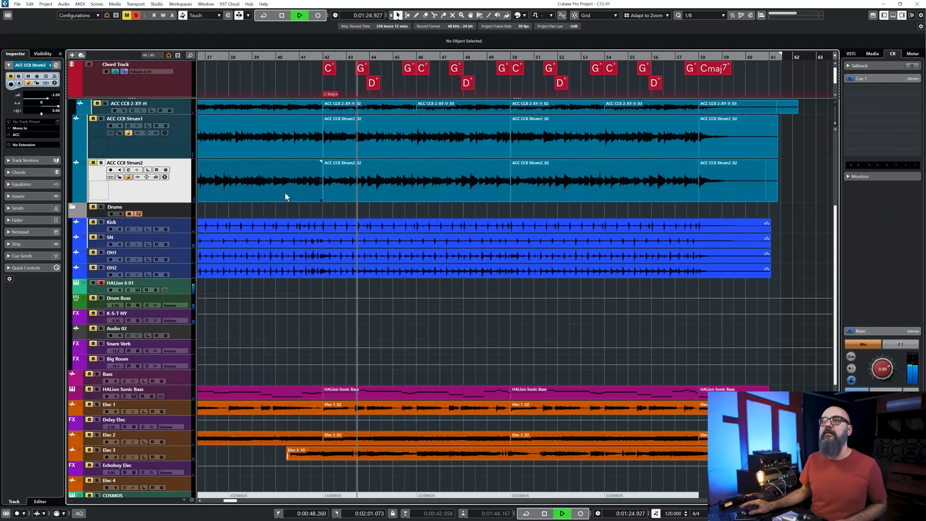
left_click(101, 162)
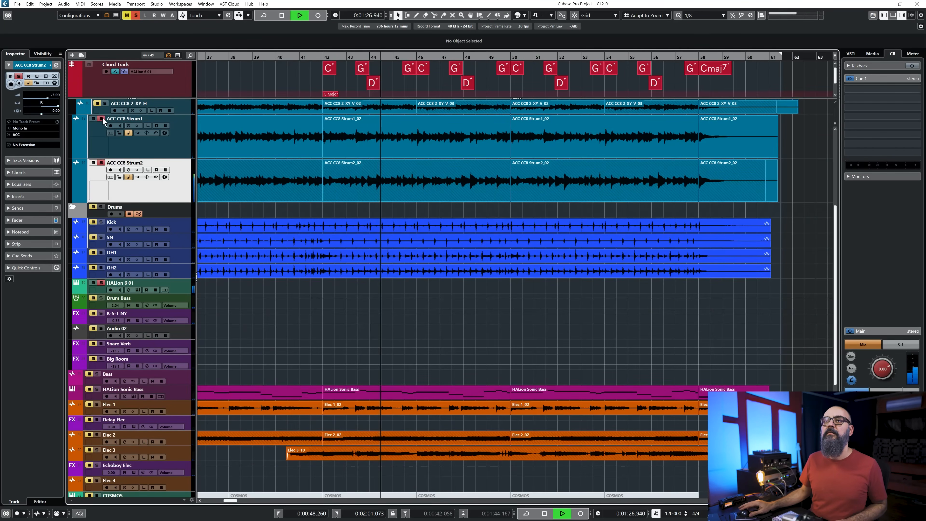
left_click(101, 118)
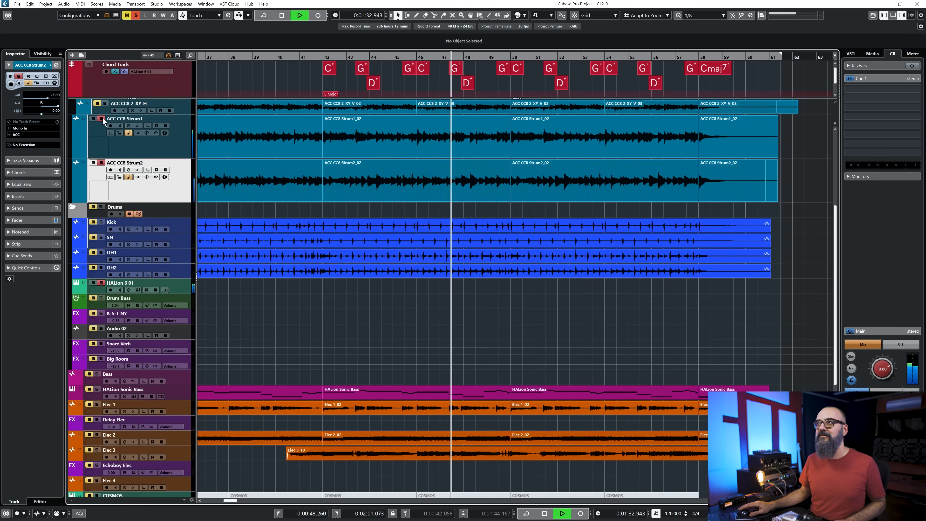
key("space")
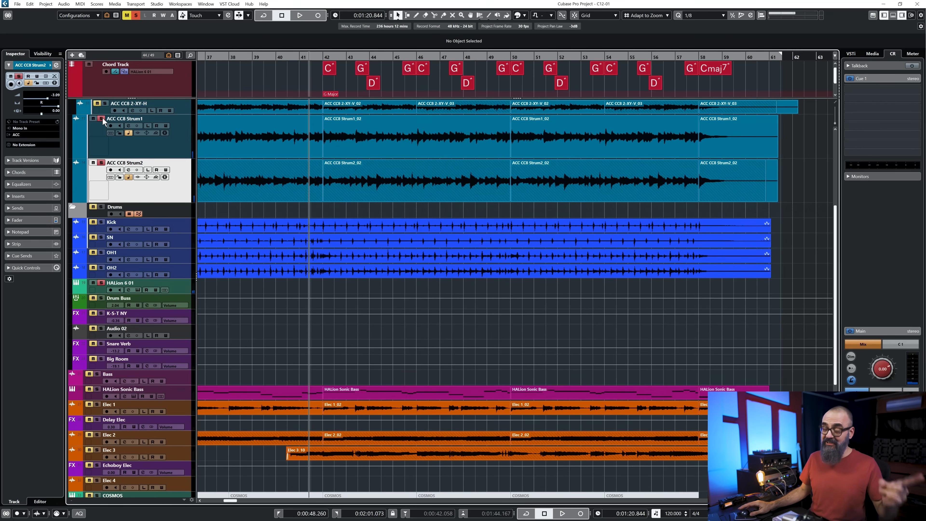
Unsolo the ACC CC8 Strum1, ACC CC8 Strum2 and HALion 6 01 tracks
left_click(101, 119)
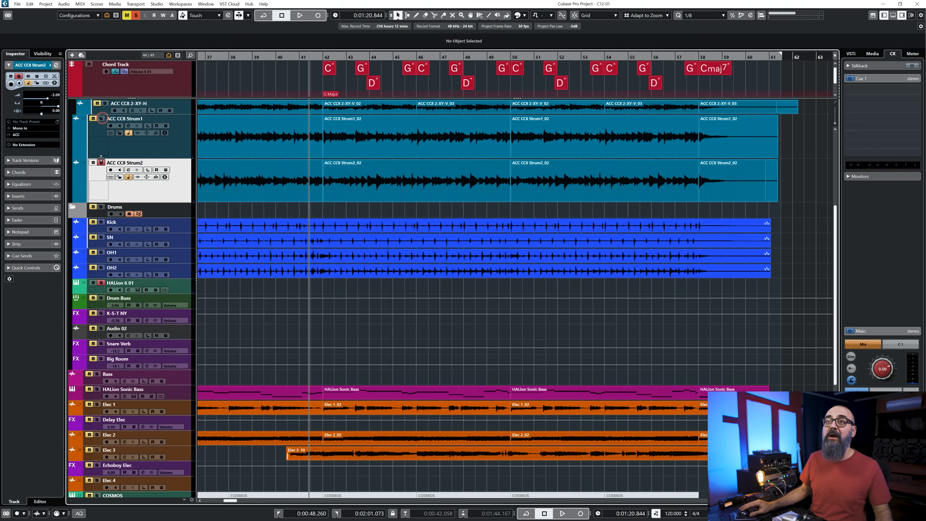
left_click(101, 162)
left_click(102, 284)
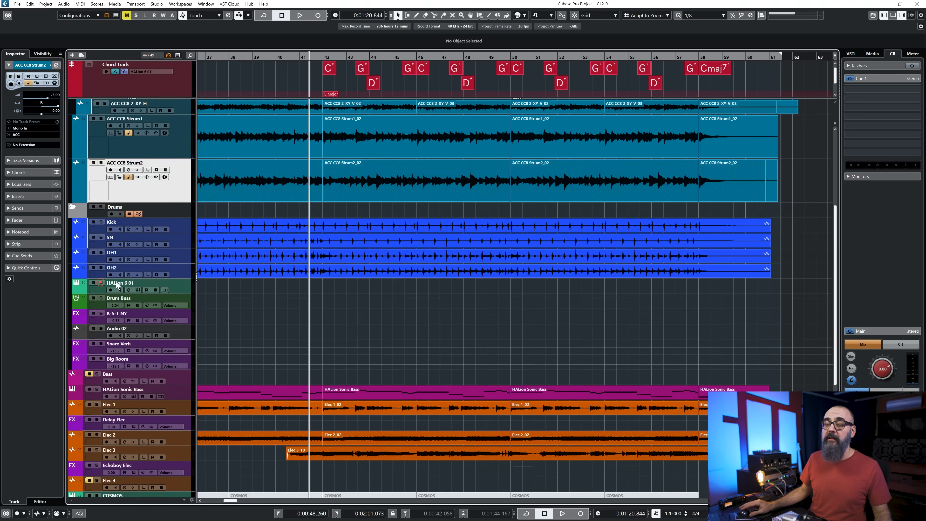
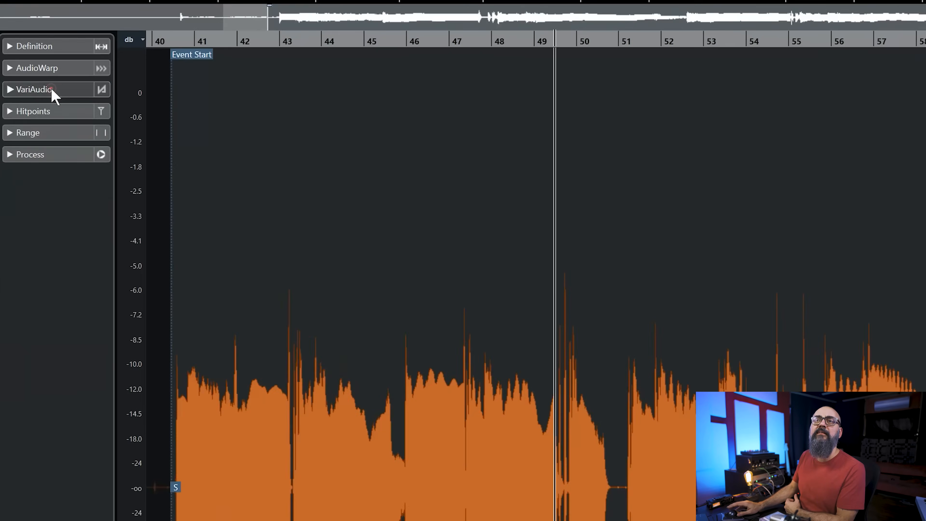
Enable VariAudio editing for the Elec 3_10 event in the Sample Editor
left_click(35, 84)
left_click(12, 120)
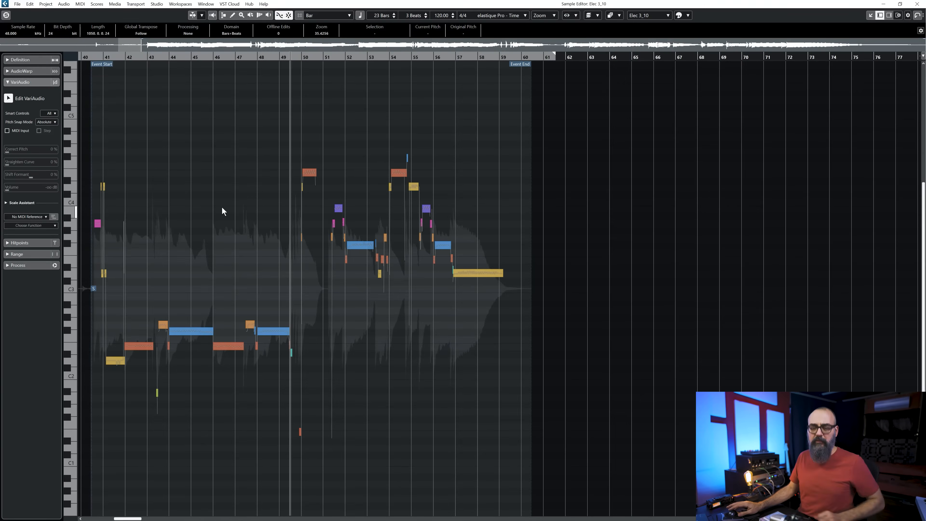
scroll(222, 207, "up", 5)
scroll(222, 207, "left", 5)
scroll(222, 207, "up", 1)
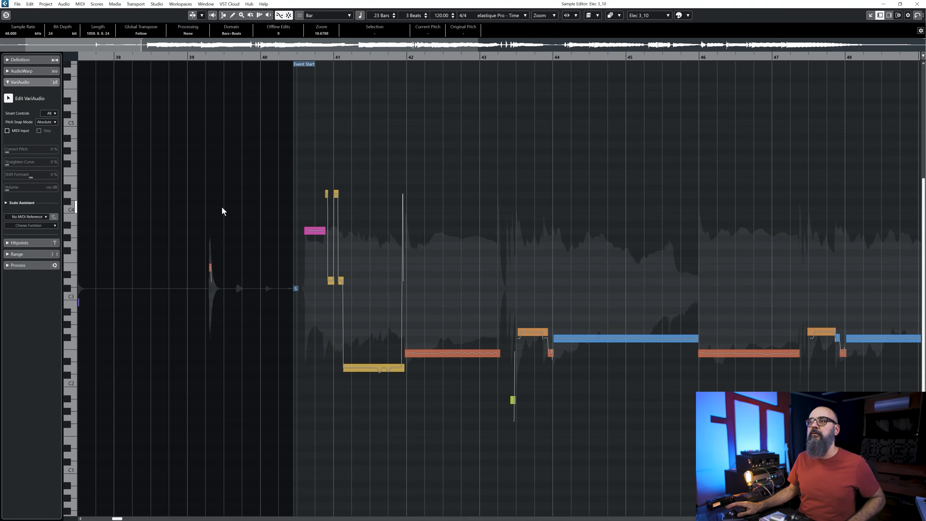
scroll(222, 207, "down", 3)
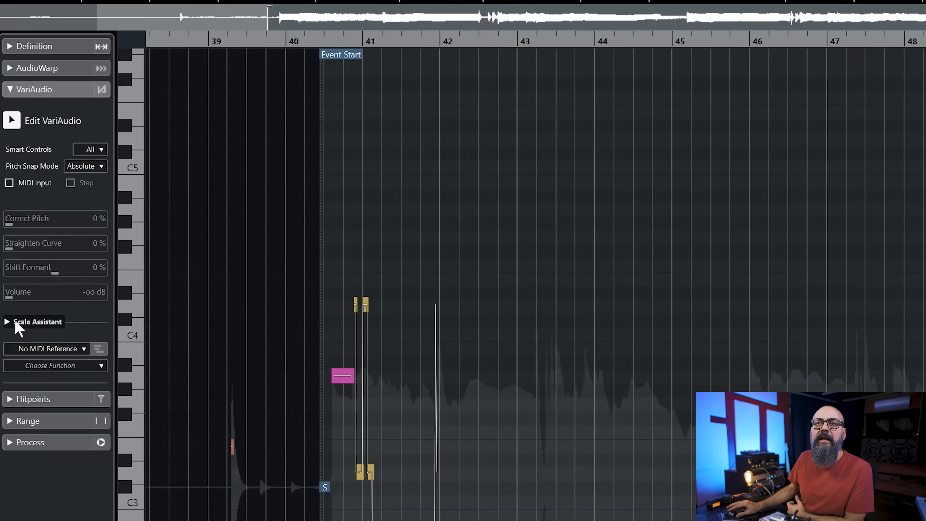
Set the Scale Assistant to use the Chord Track and colour the Elec 3_10 segments by Scale/Chords
left_click(8, 322)
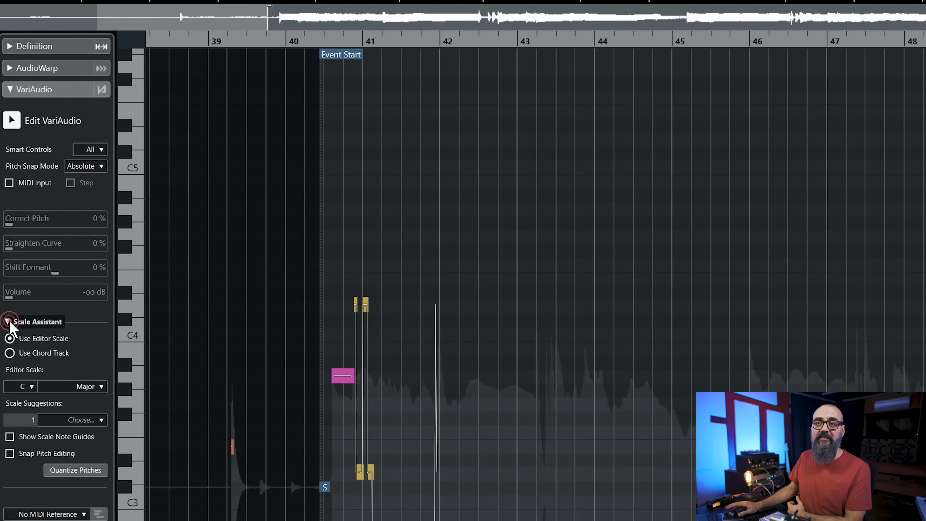
left_click(10, 355)
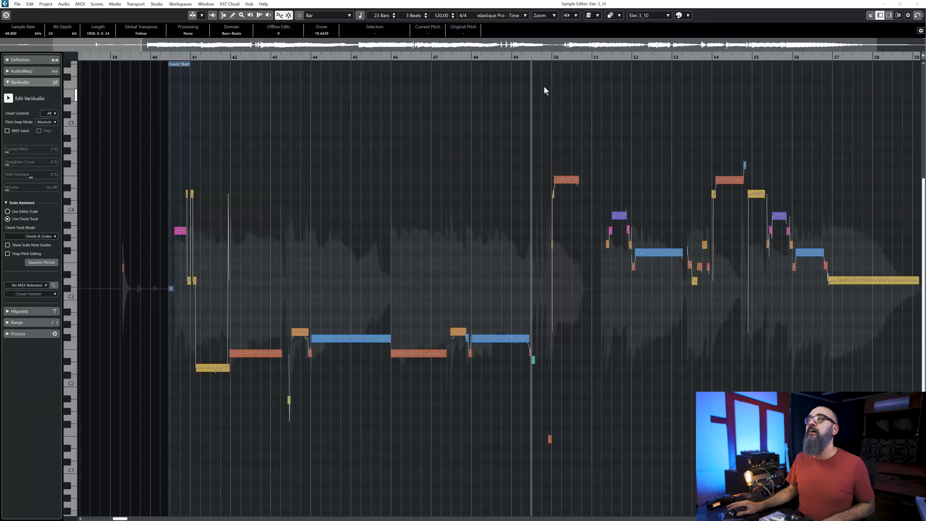
left_click(918, 4)
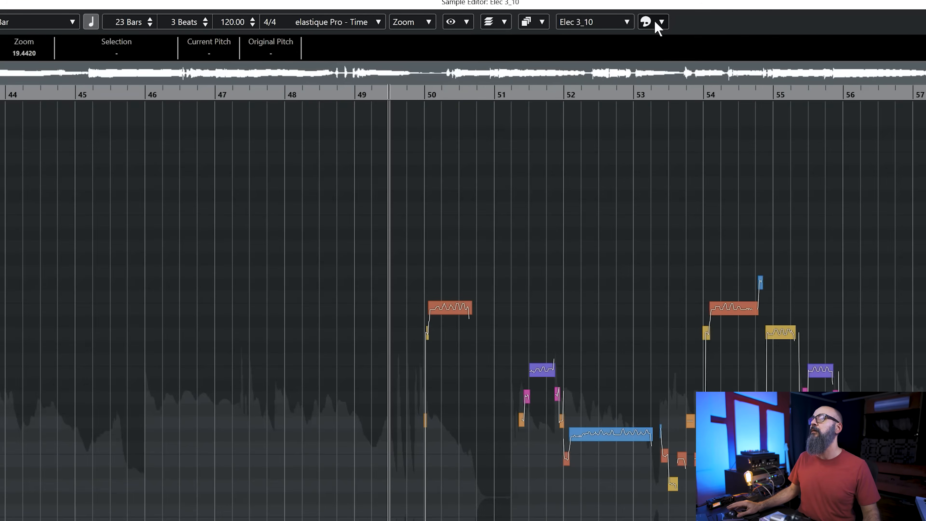
left_click(658, 23)
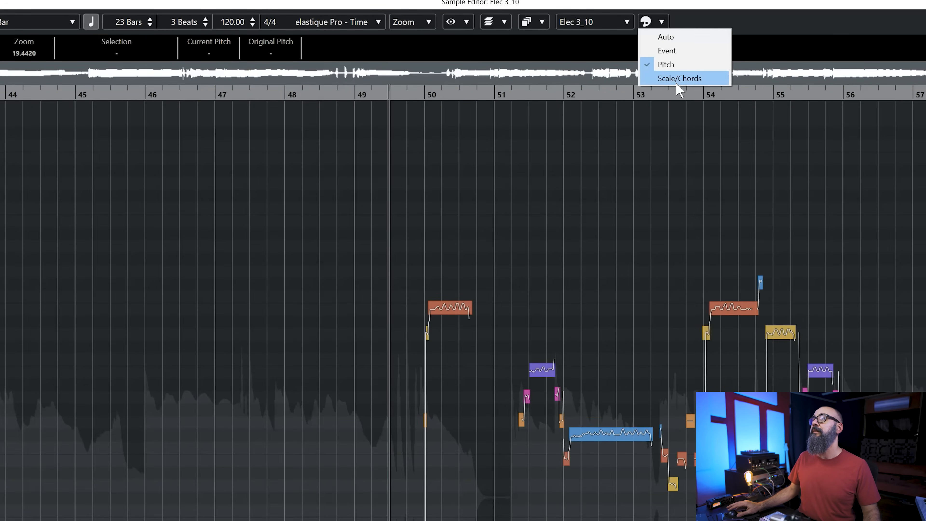
left_click(665, 80)
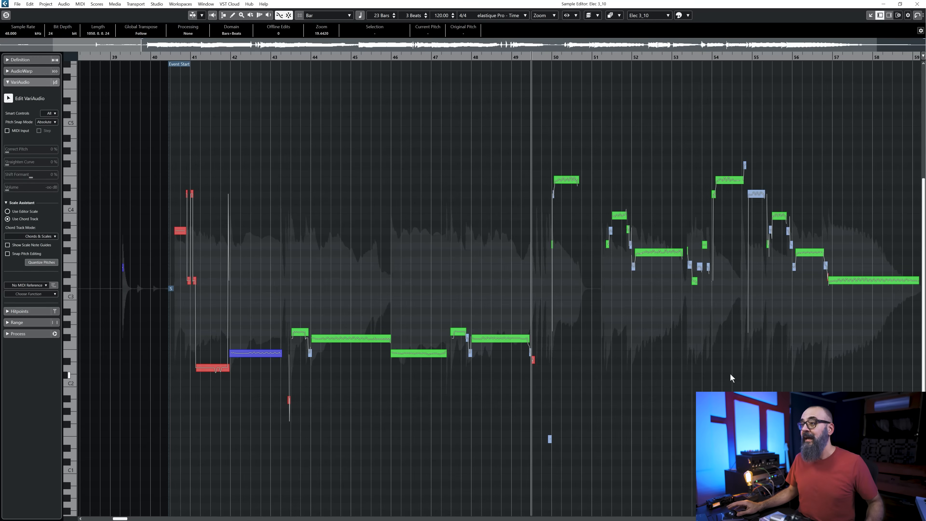
scroll(537, 414, "up", 3)
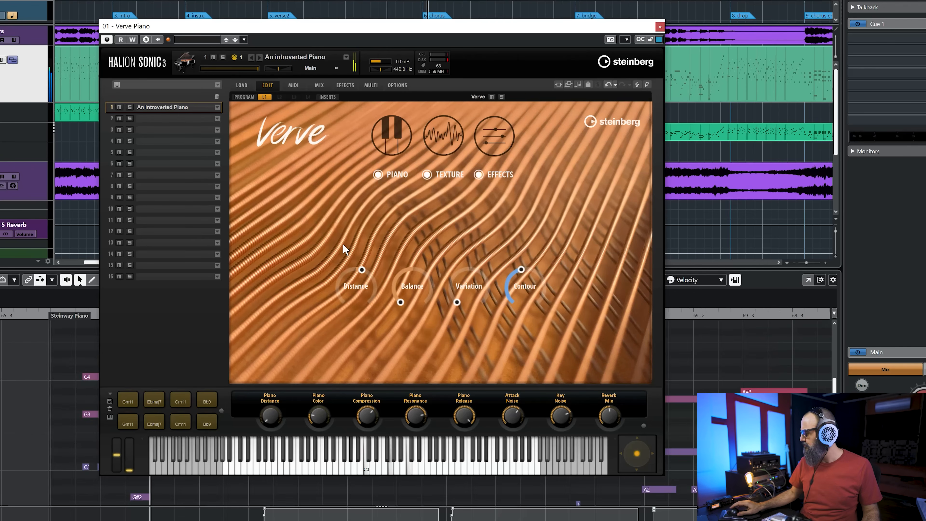
Try Verve's Distance control at its minimum and maximum during playback, and return it to about the middle
mouse_move(361, 272)
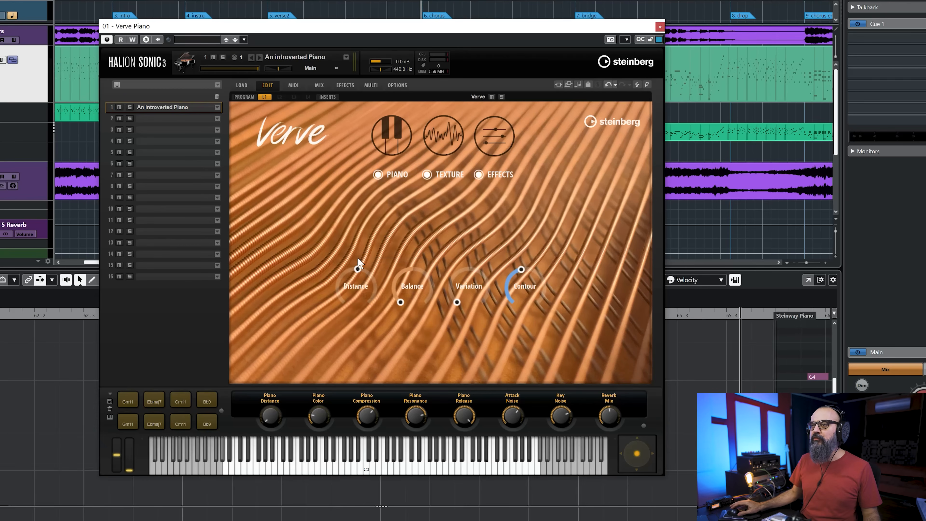
left_click_drag(358, 272, 344, 342)
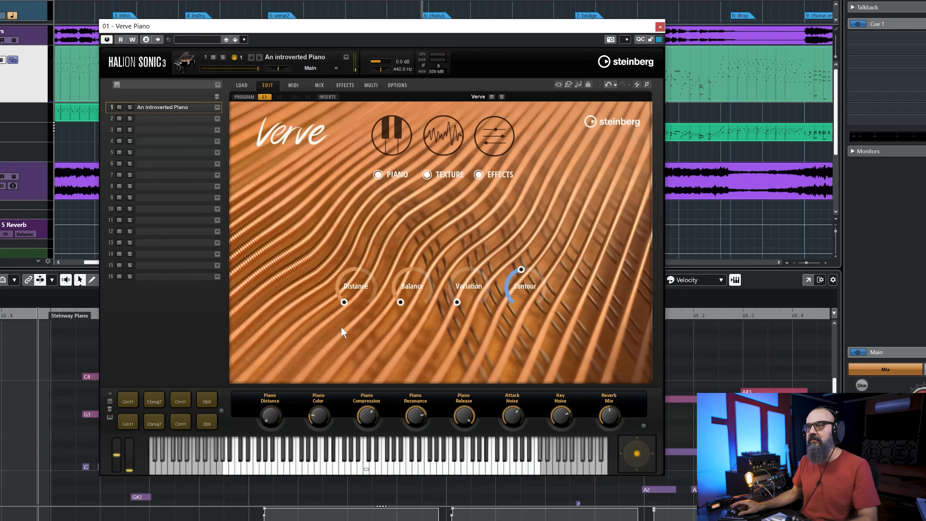
left_click_drag(346, 304, 356, 210)
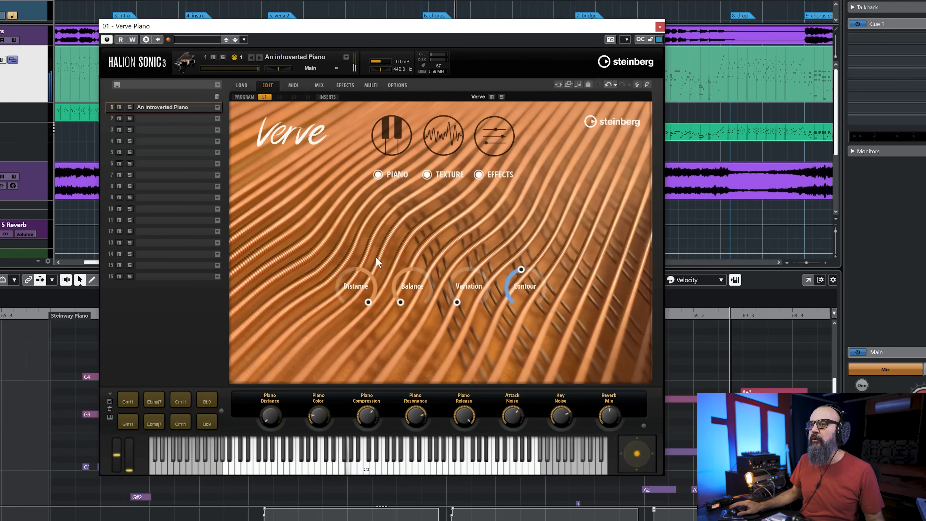
mouse_move(368, 300)
left_mouse_down()
mouse_move(370, 274)
mouse_move(370, 316)
left_mouse_up()
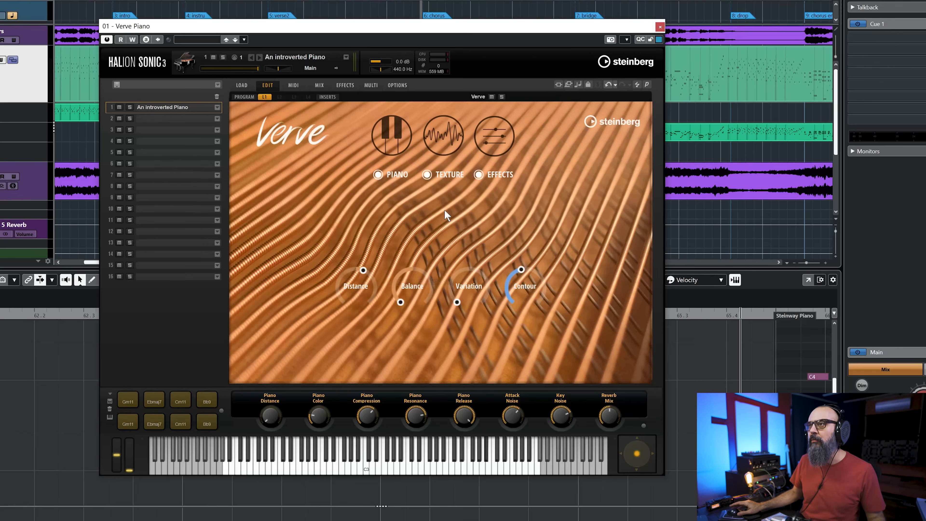
Examine Verve's Texture and Piano settings pages and return to the main page
left_click(442, 144)
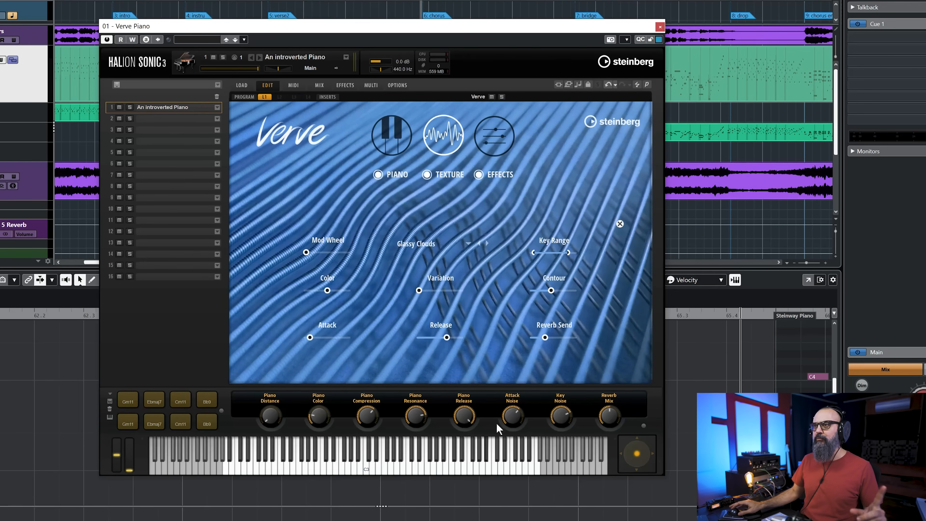
left_click(391, 145)
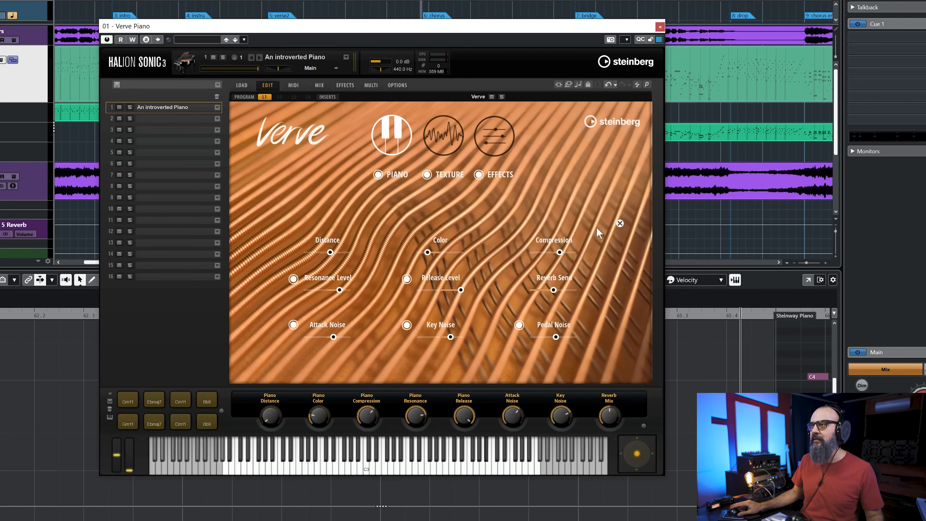
left_click(620, 223)
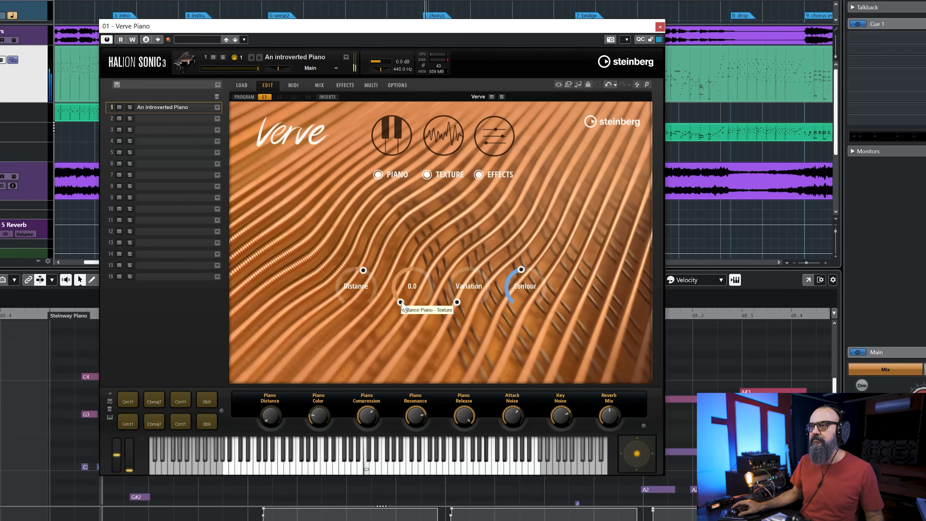
Try a nearly full texture setting on Verve's piano/texture balance during playback, and settle the balance at 43.5
left_click_drag(400, 302, 409, 275)
scroll(408, 274, "up", 20)
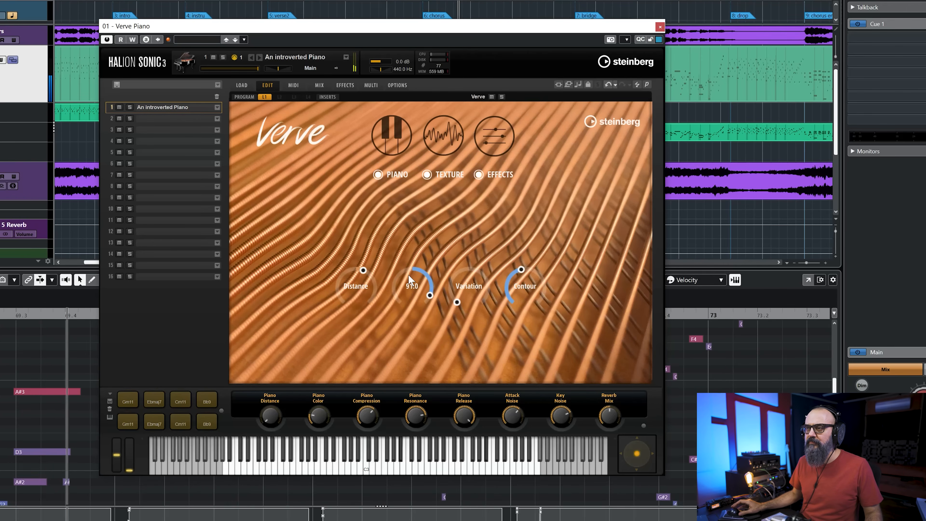
scroll(408, 274, "up", 7)
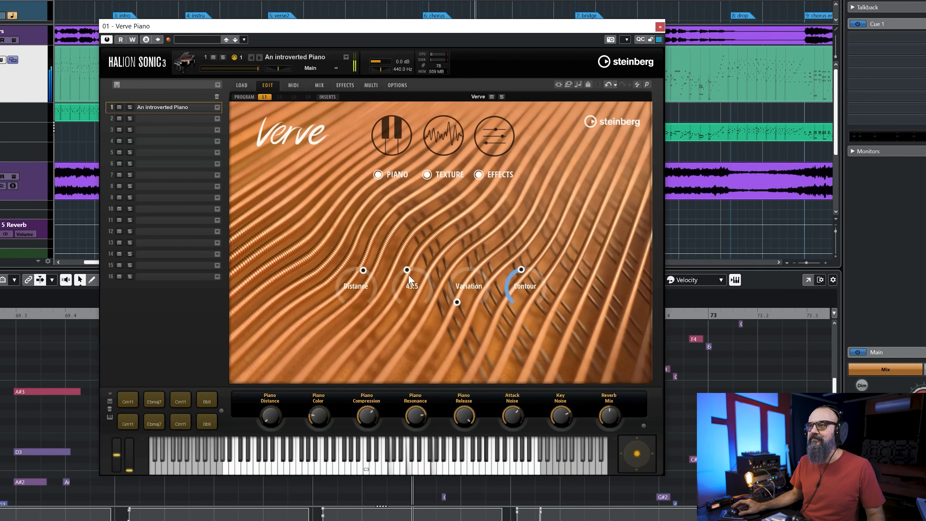
Audition the Light Squares and Analog Strings 2 textures in Verve, and choose the Dreaming texture
left_click(446, 138)
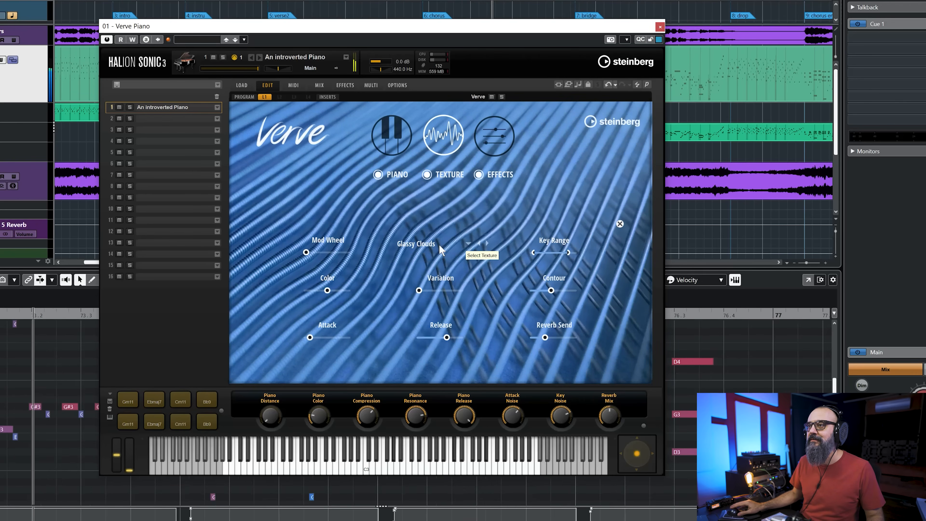
left_click(466, 246)
left_click(454, 266)
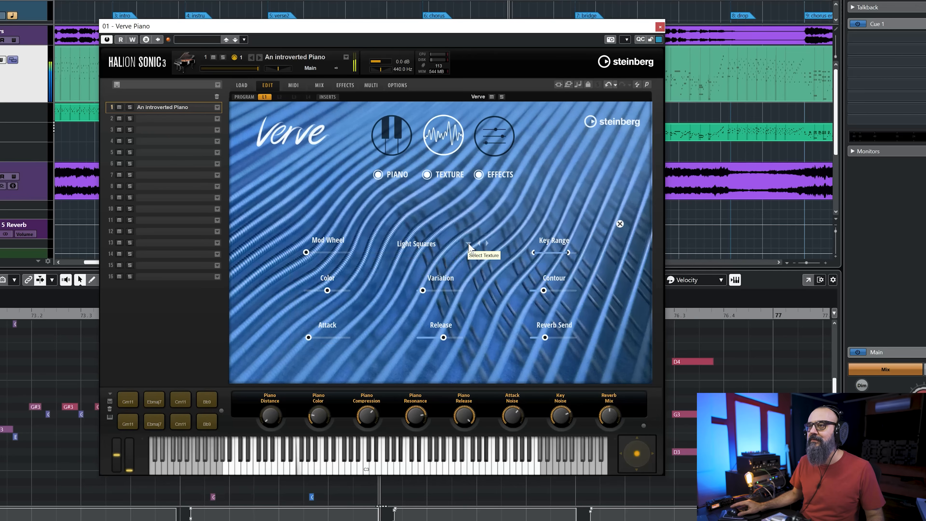
left_click(468, 244)
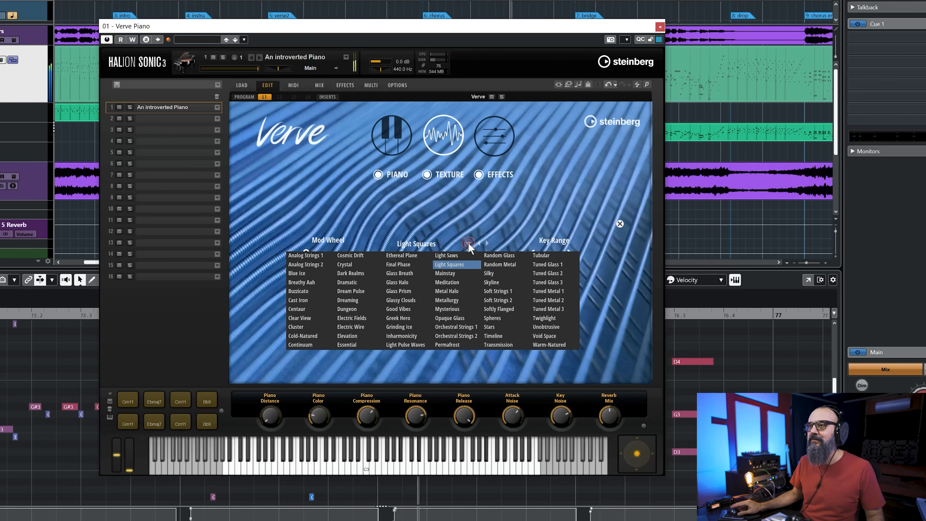
left_click(320, 269)
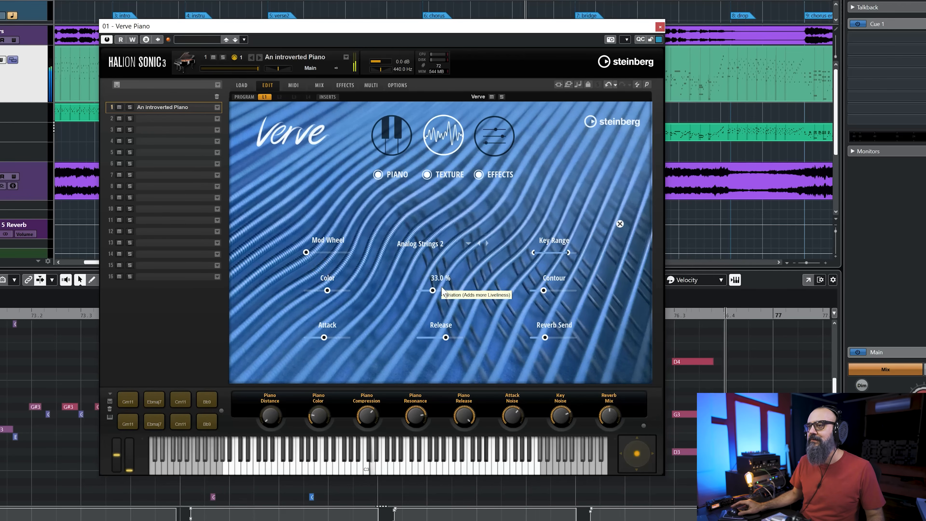
left_click(469, 243)
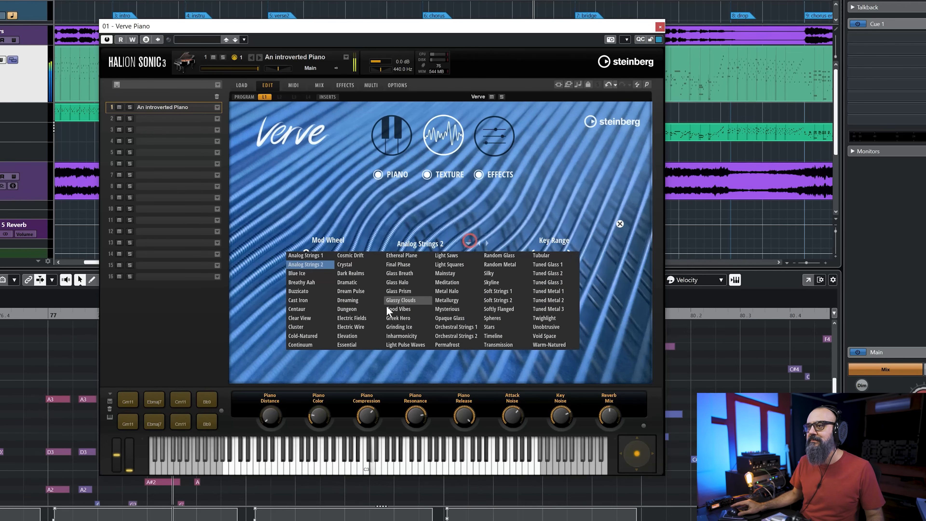
left_click(353, 300)
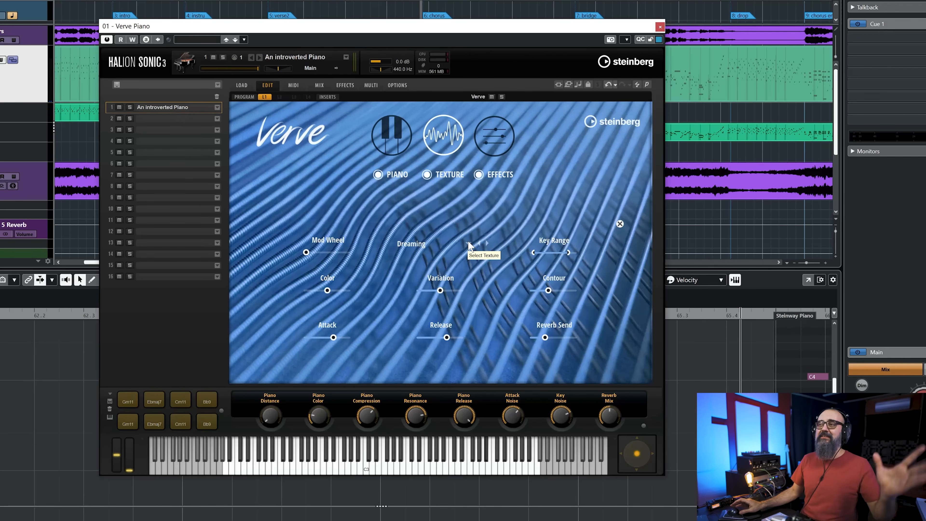
Try out the Delay Piano and Delay Texture effects in Verve, and switch both off again
left_click(494, 142)
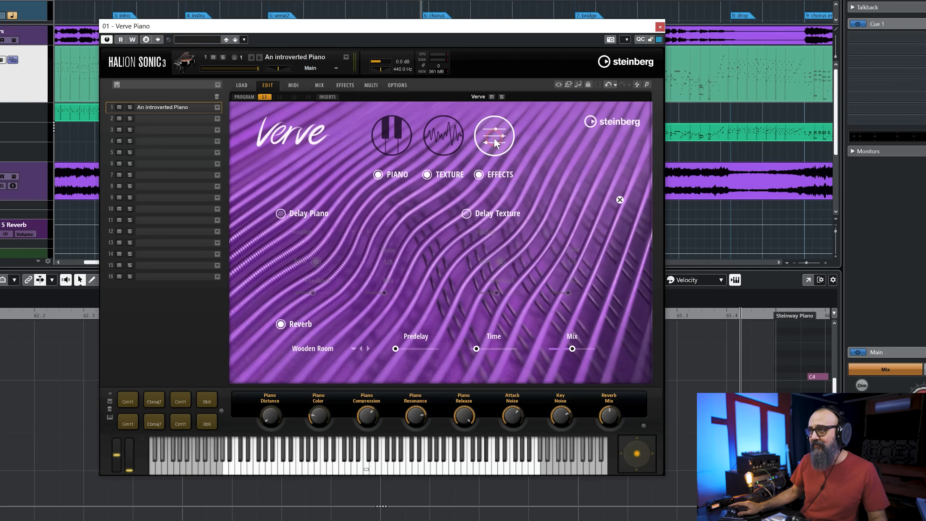
left_click(280, 213)
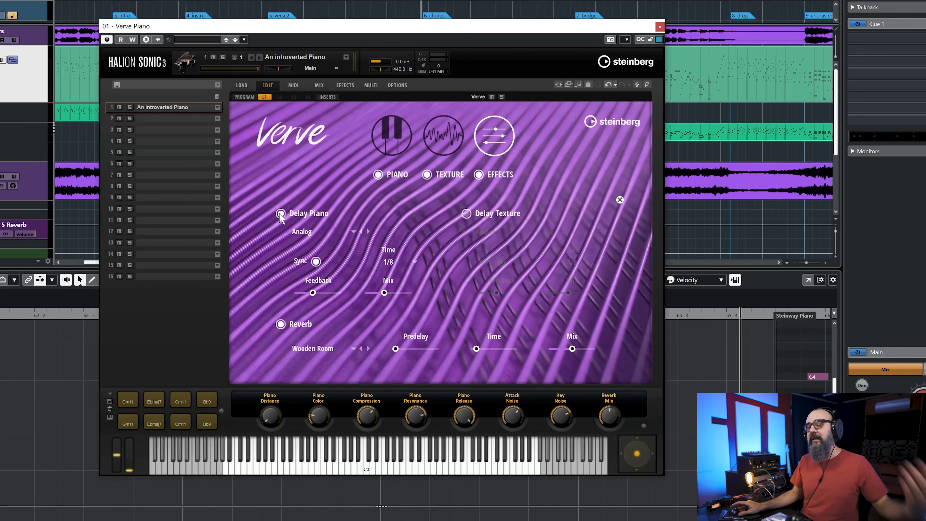
left_click(466, 213)
left_click(466, 213)
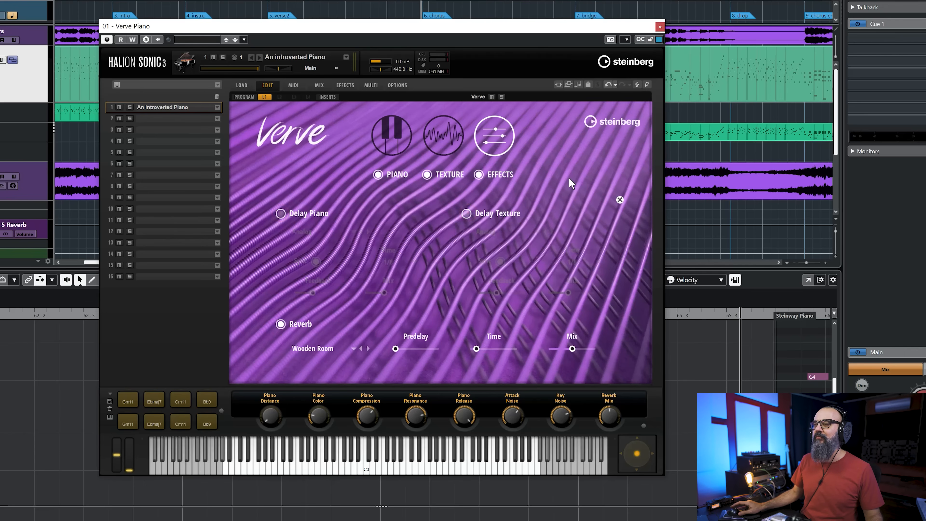
left_click(436, 148)
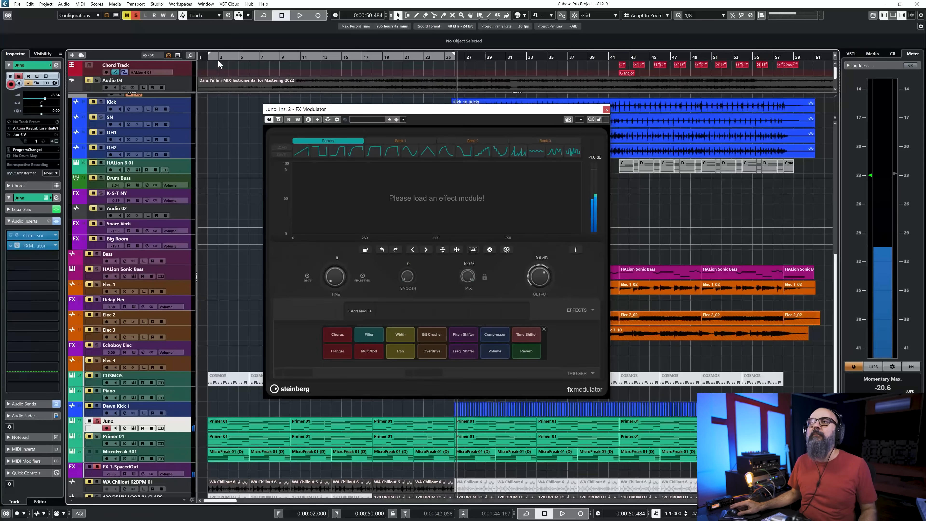
Add a Compressor module to the Juno track's FX Modulator with a 1/4 triangle curve, and lower its threshold to -22.5 dB
left_click(215, 57)
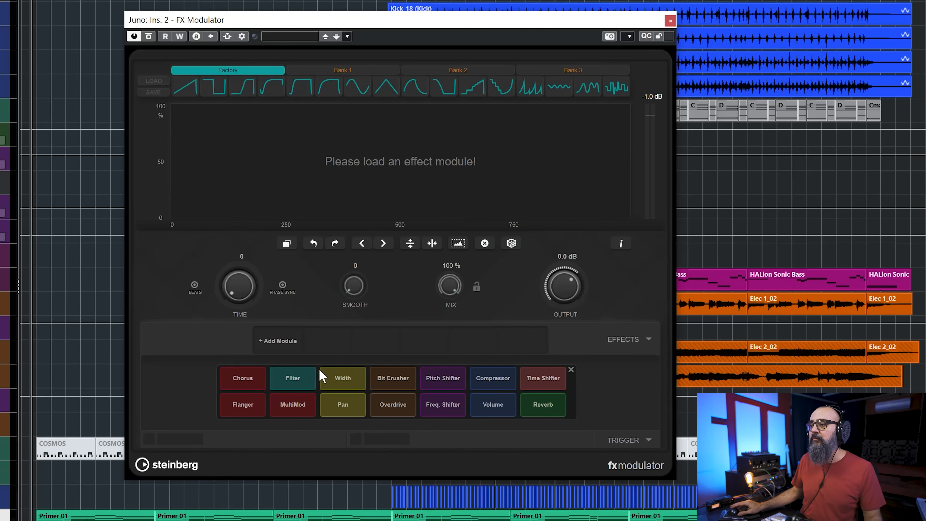
left_click(493, 378)
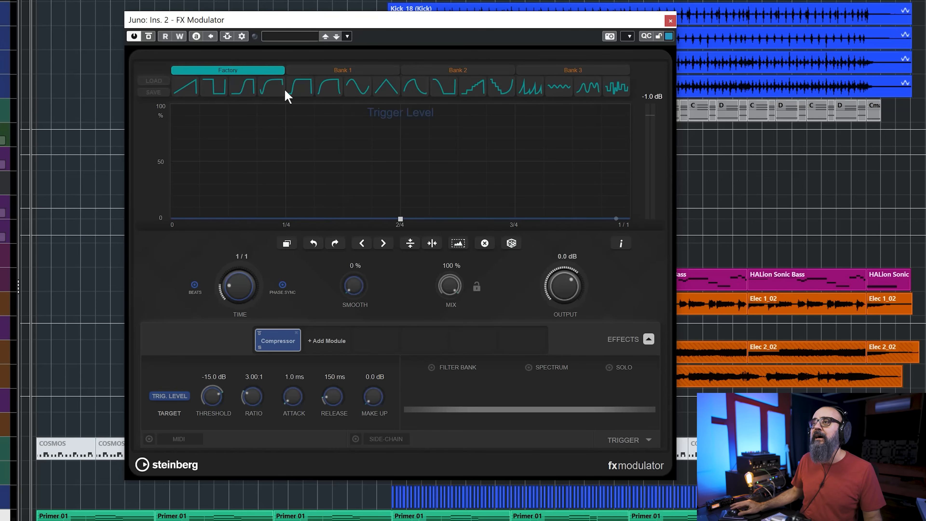
left_click(387, 87)
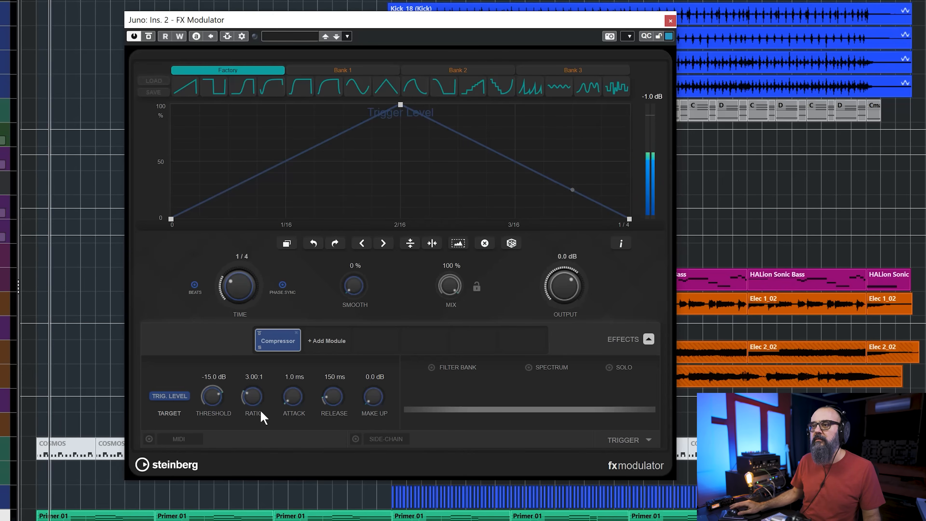
left_click_drag(209, 395, 204, 406)
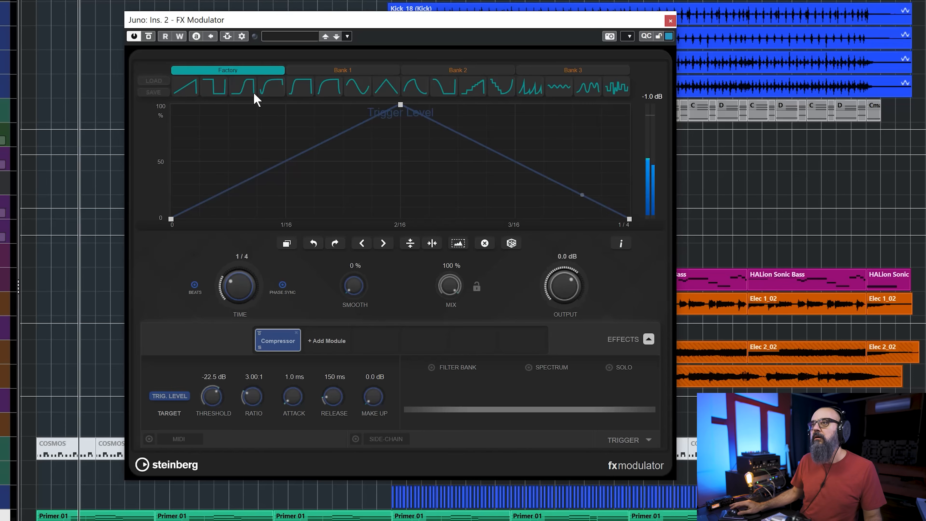
Give the Compressor a square curve with 12% smoothing, 3.95:1 ratio, 35 ms release and -20.4 dB threshold, and audition the result
left_click(221, 90)
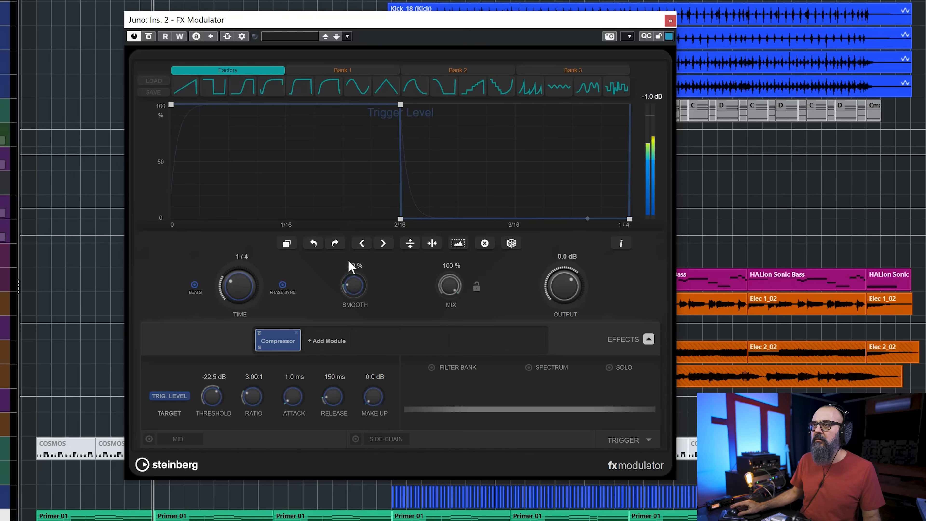
scroll(353, 290, "down", 7)
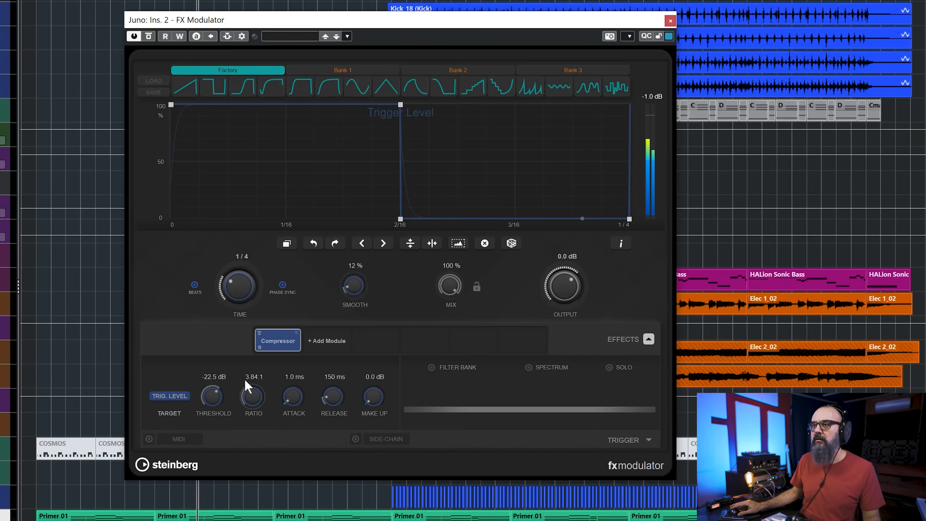
scroll(333, 414, "down", 4)
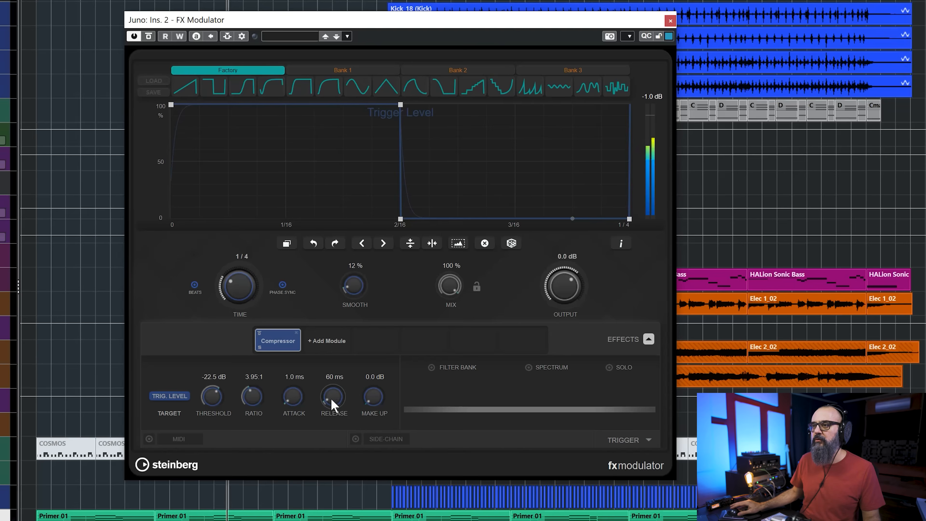
scroll(332, 401, "down", 5)
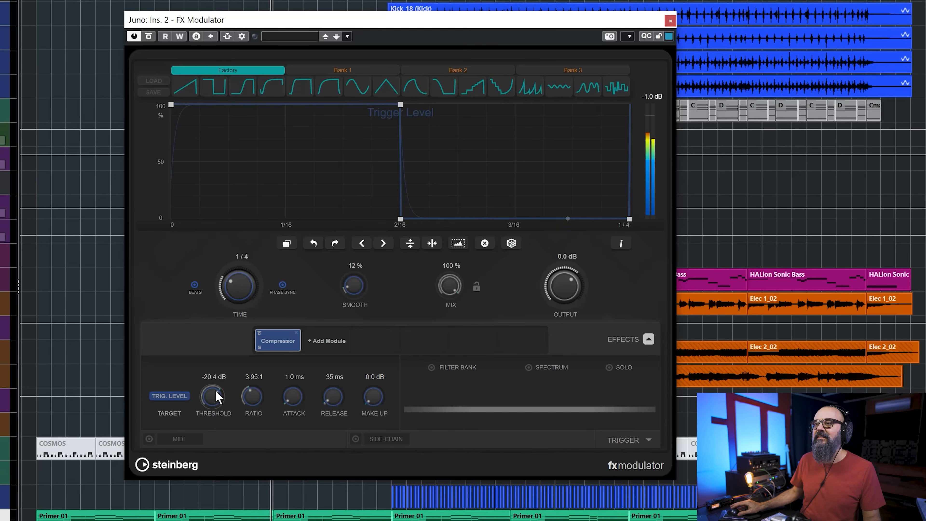
key("space")
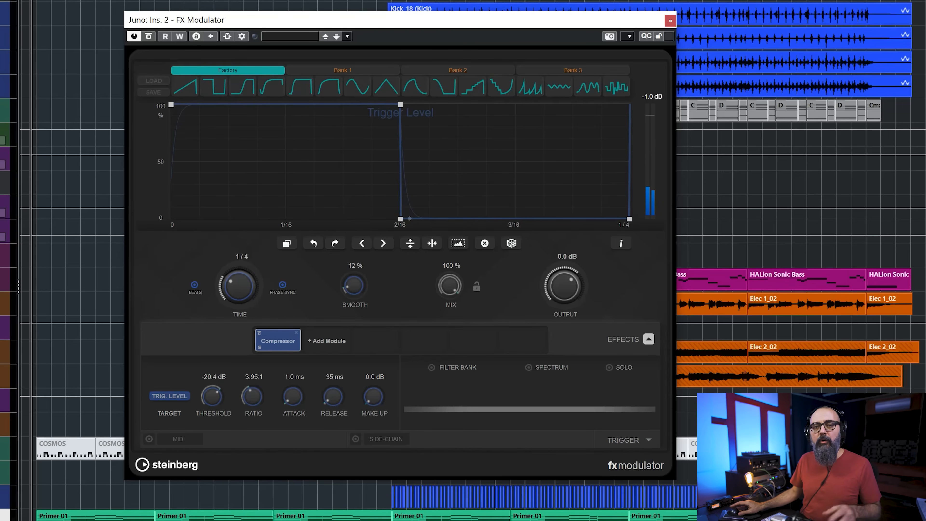
key("space")
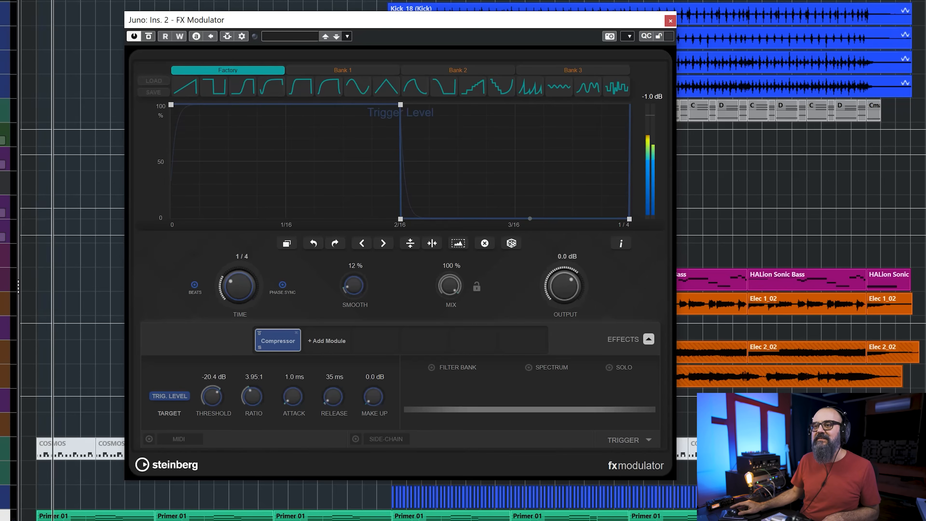
left_click_drag(29, 497, 141, 520)
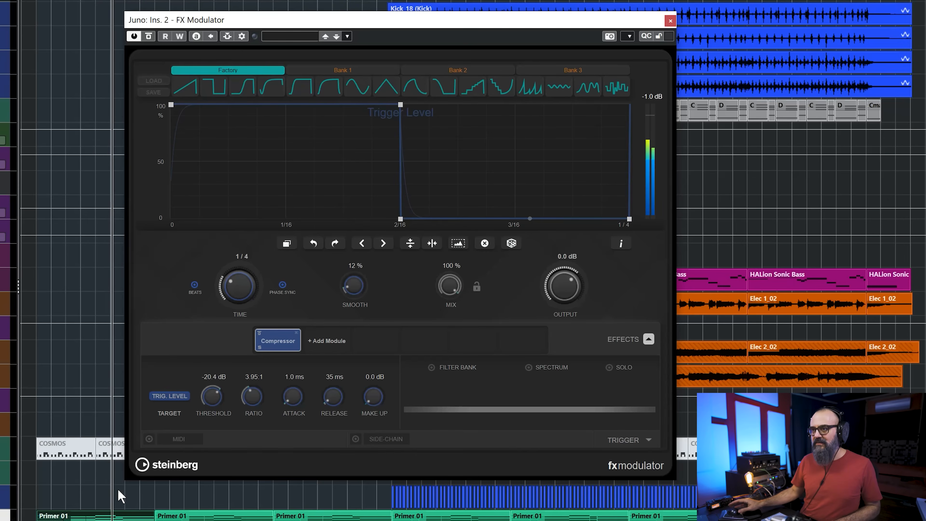
Add a Pan module and shape its modulation with a triangle in the first half and an S-curve in the second half
left_click(487, 330)
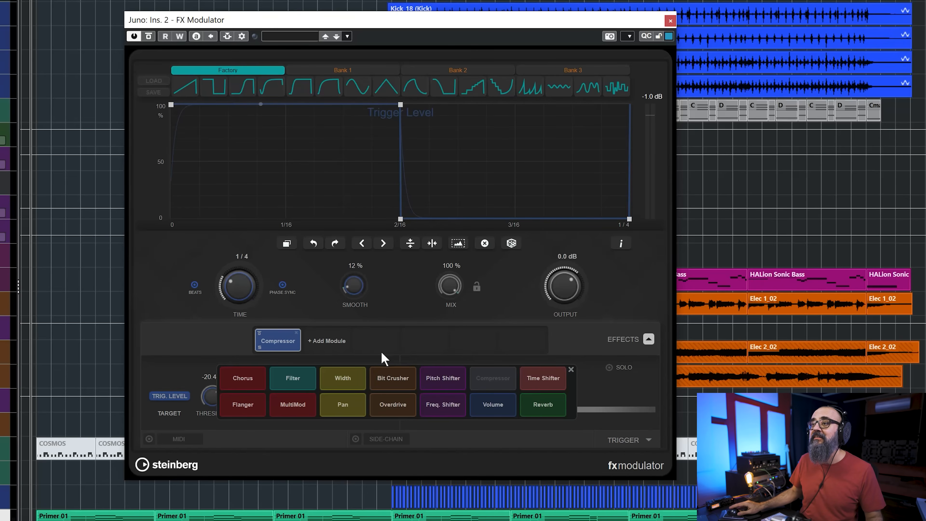
left_click(343, 405)
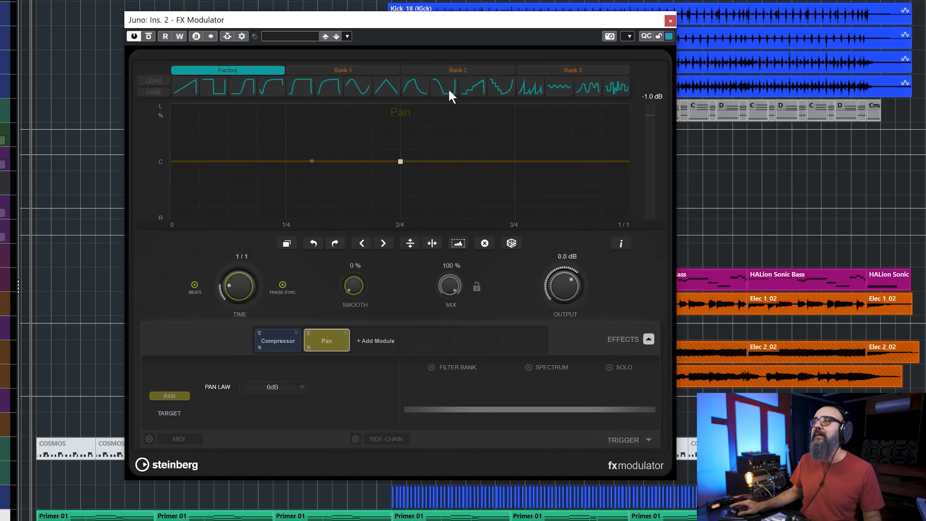
left_click_drag(178, 138, 393, 134)
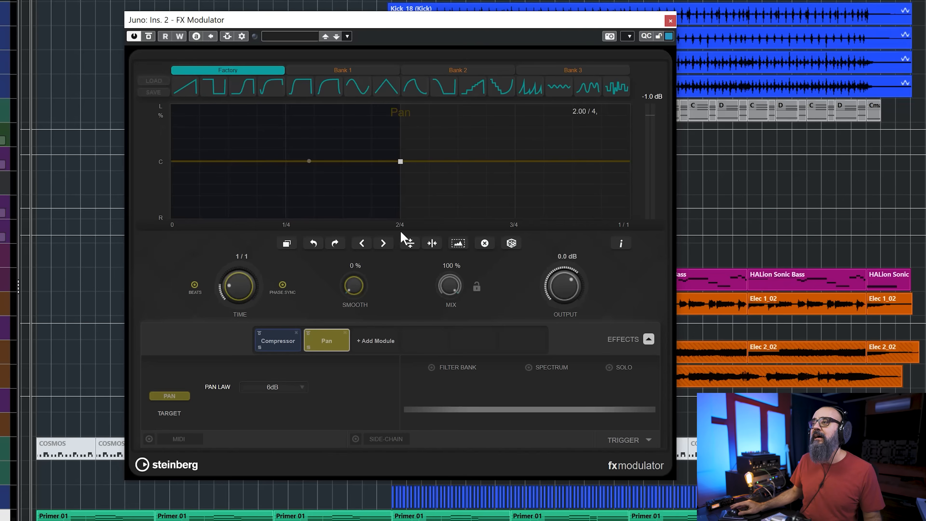
left_click(387, 82)
left_click_drag(414, 138, 635, 135)
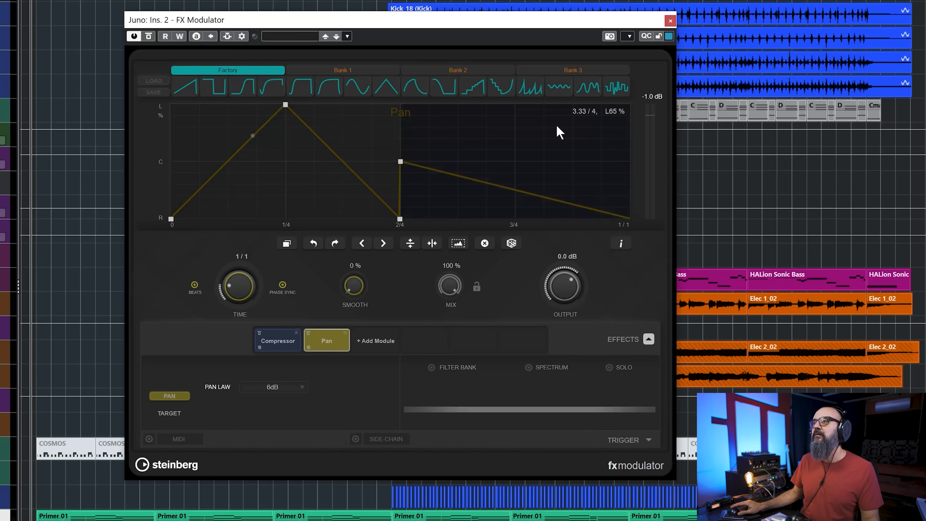
left_click(250, 93)
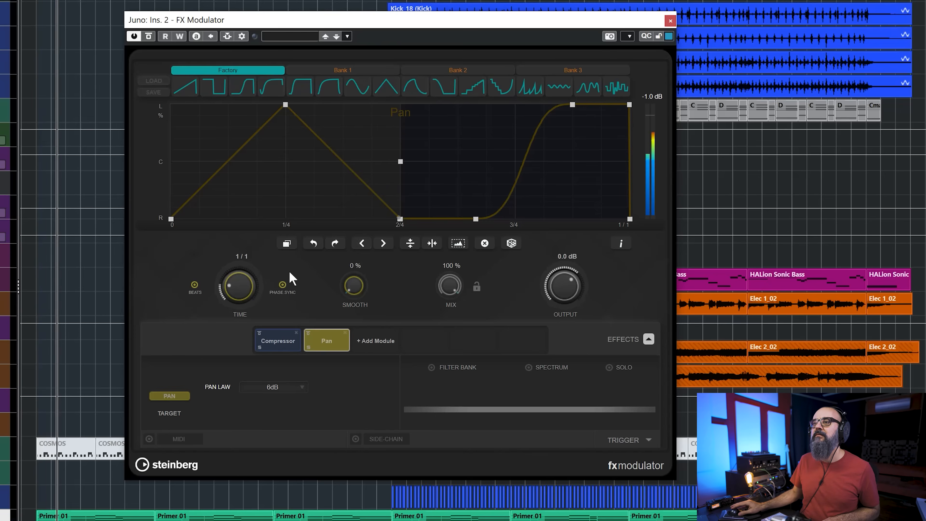
Set the Pan modulation time to 1/2 and try other factory shapes for the second half, ending with the sine
left_click_drag(236, 286, 233, 279)
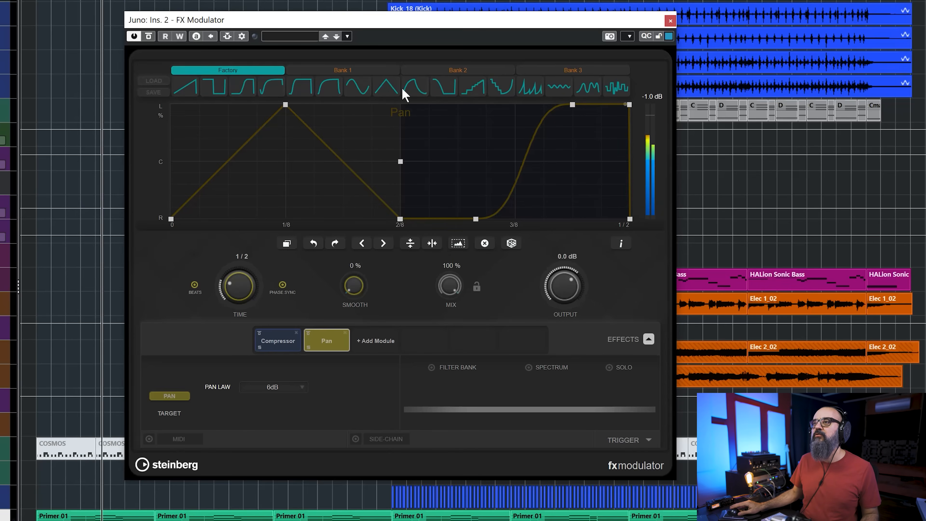
left_click(323, 88)
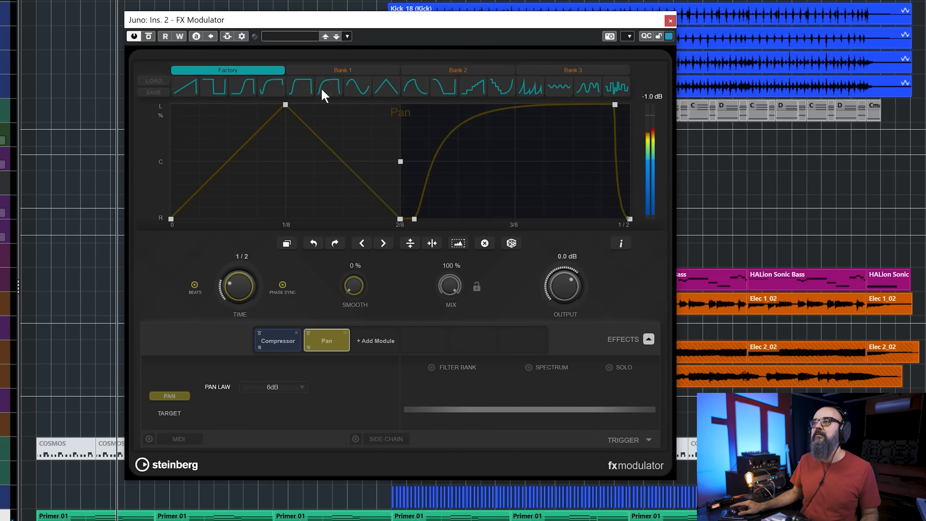
left_click(300, 87)
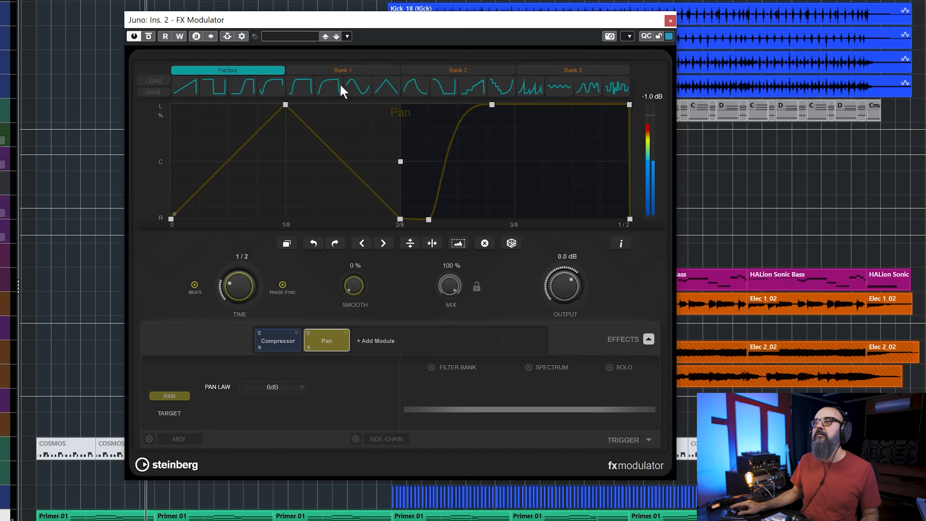
left_click(359, 87)
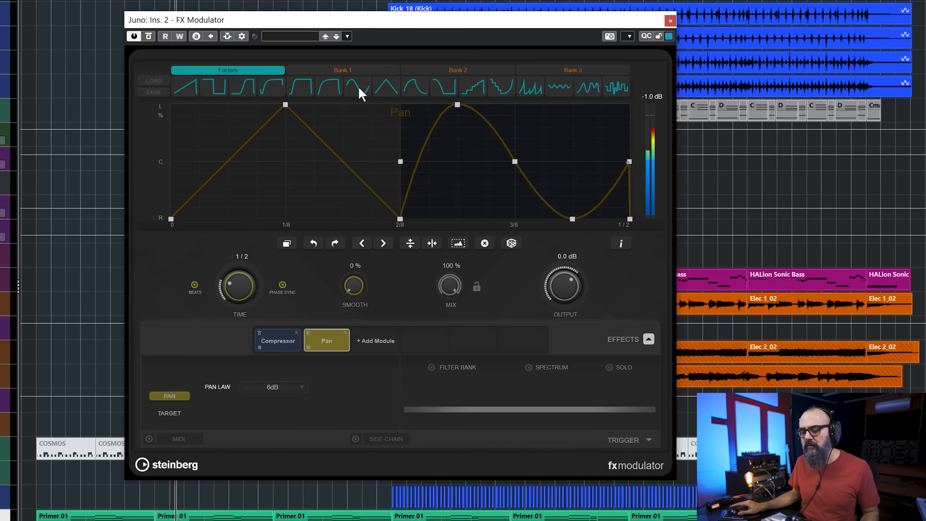
Add a Flanger module after Pan in the FX Modulator and play back the project to hear it
left_click(379, 345)
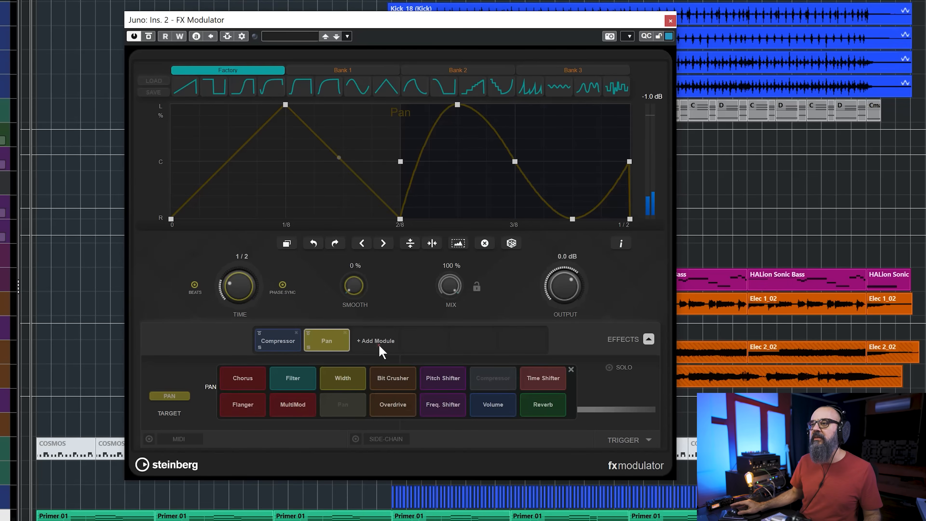
left_click(241, 408)
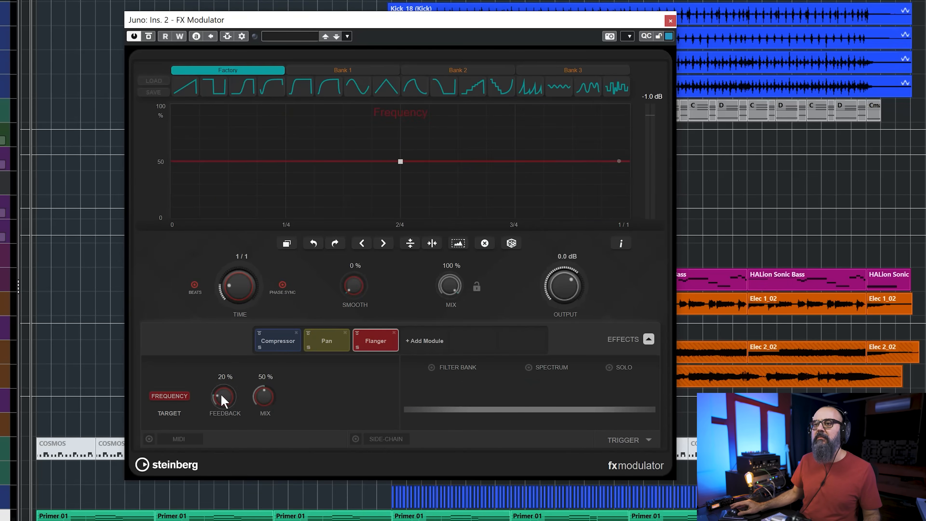
key("space")
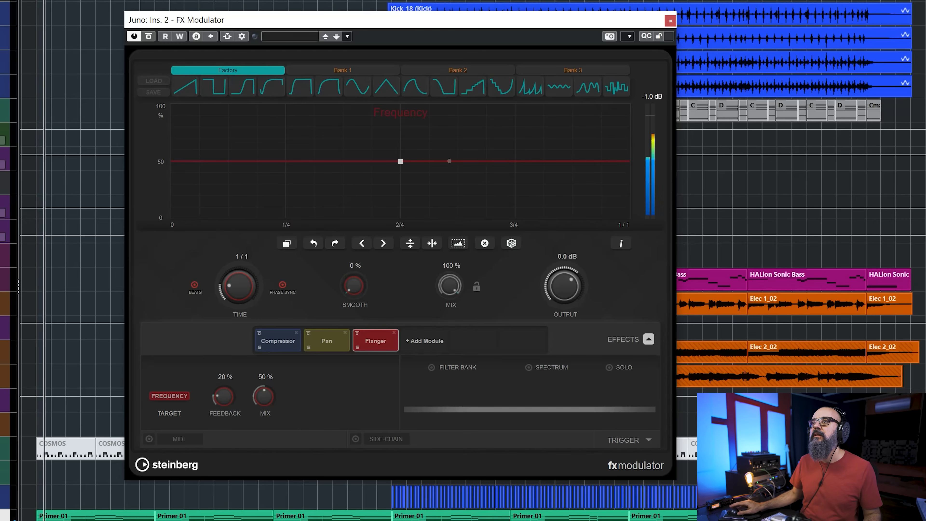
Try several factory shapes for the Flanger modulation, ending with the wavy multi-bump curve at time 1/2, with Flanger mix at 22%
left_click(333, 88)
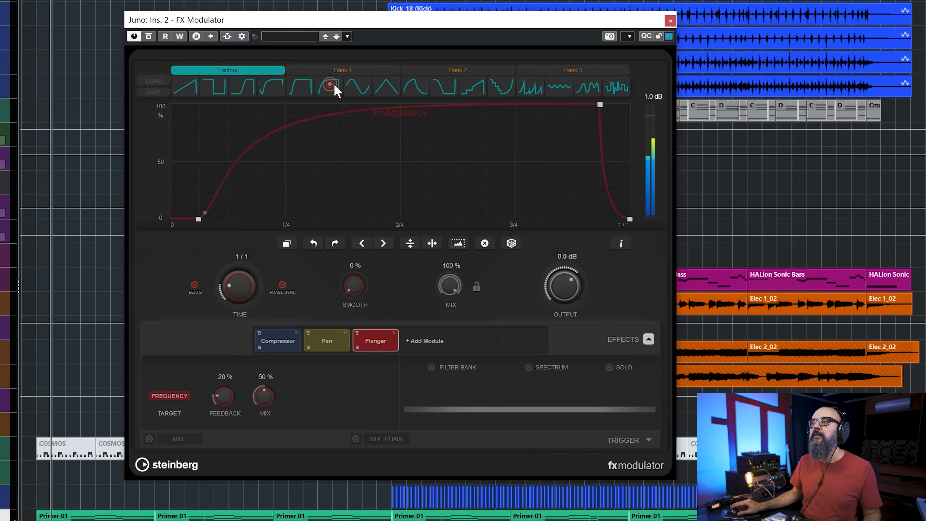
left_click(528, 89)
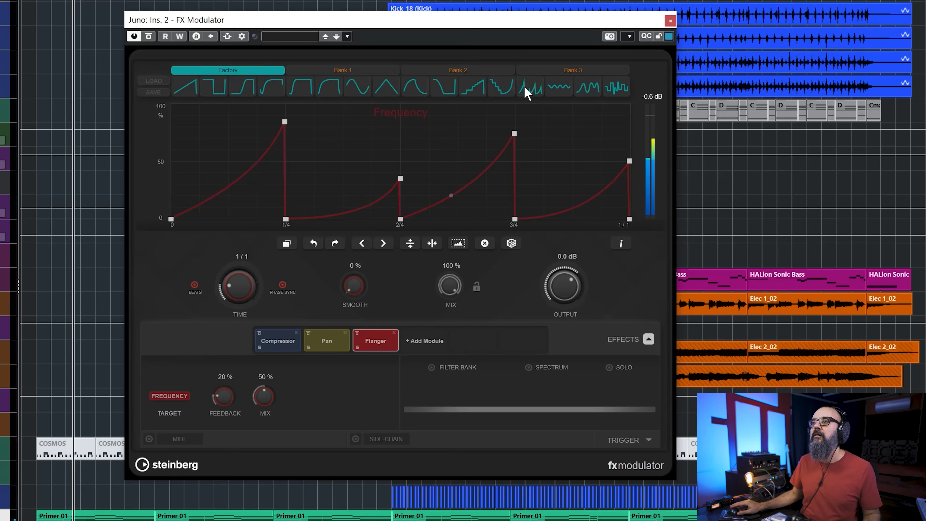
mouse_move(241, 291)
left_mouse_down()
mouse_move(243, 276)
mouse_move(237, 291)
left_mouse_up()
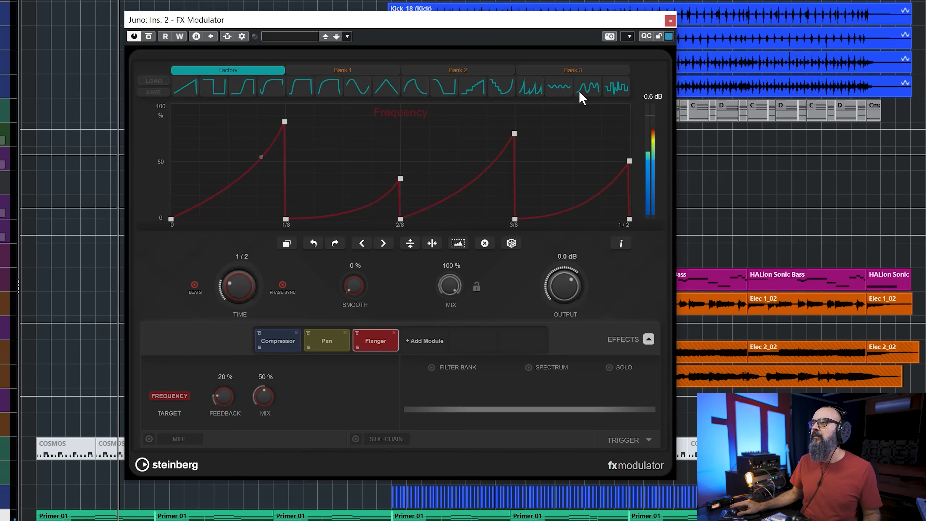
left_click(590, 88)
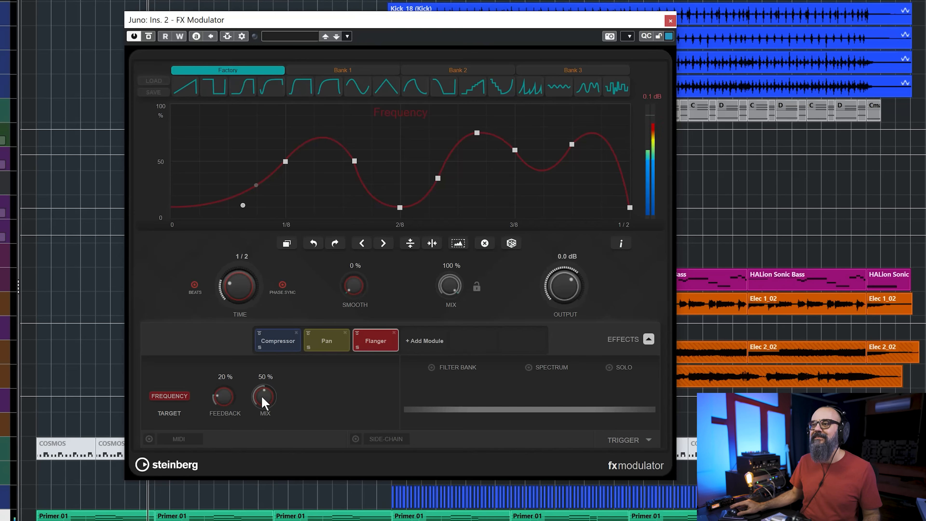
left_click_drag(263, 411, 263, 417)
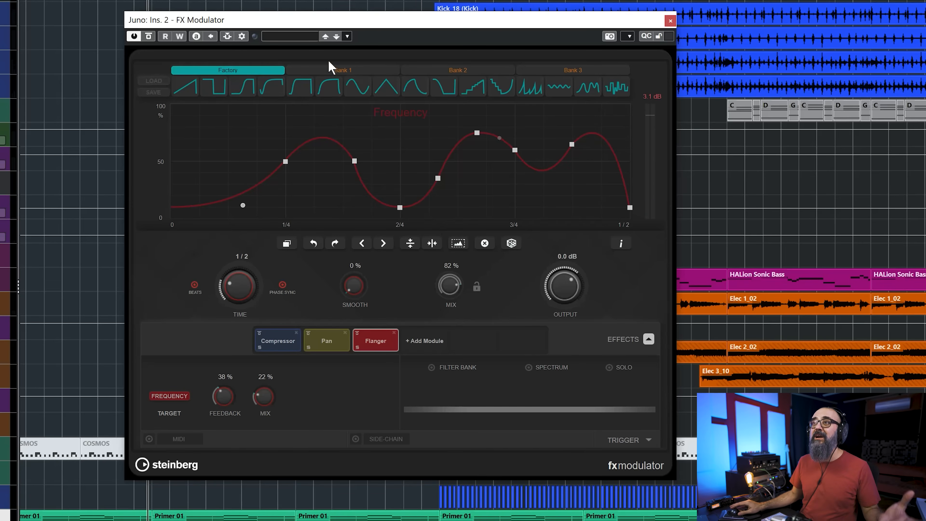
Audition the FX Modulator presets Keyboard Chorus Pump and Pad Movement 04 on the Juno track
left_click(296, 37)
scroll(339, 181, "up", 10)
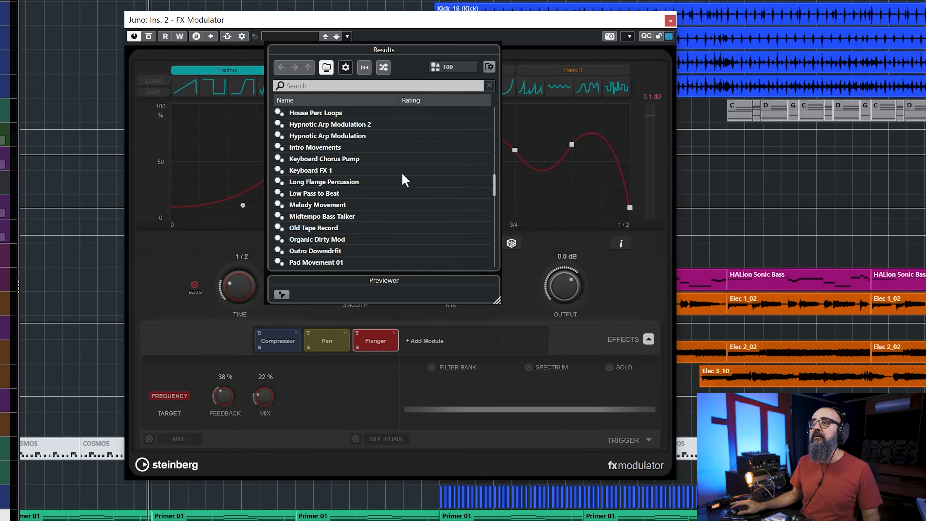
double_click(311, 160)
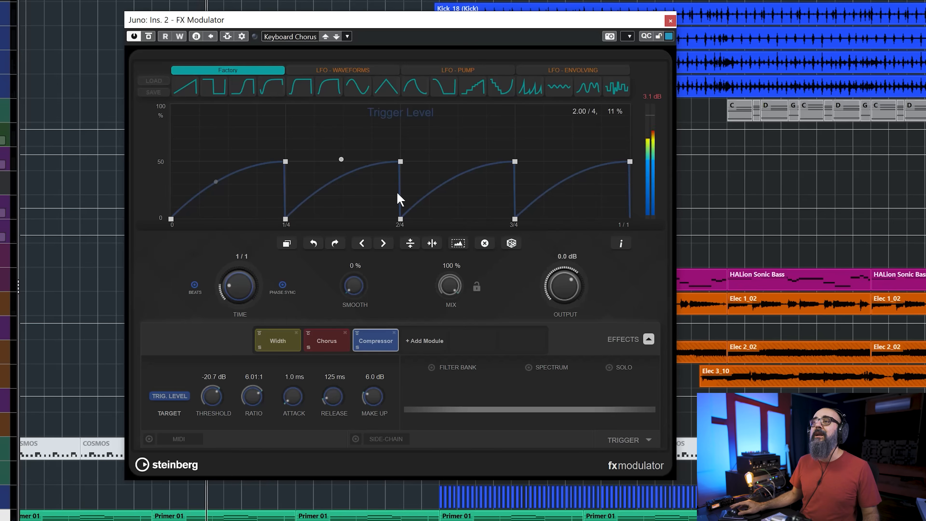
left_click(305, 36)
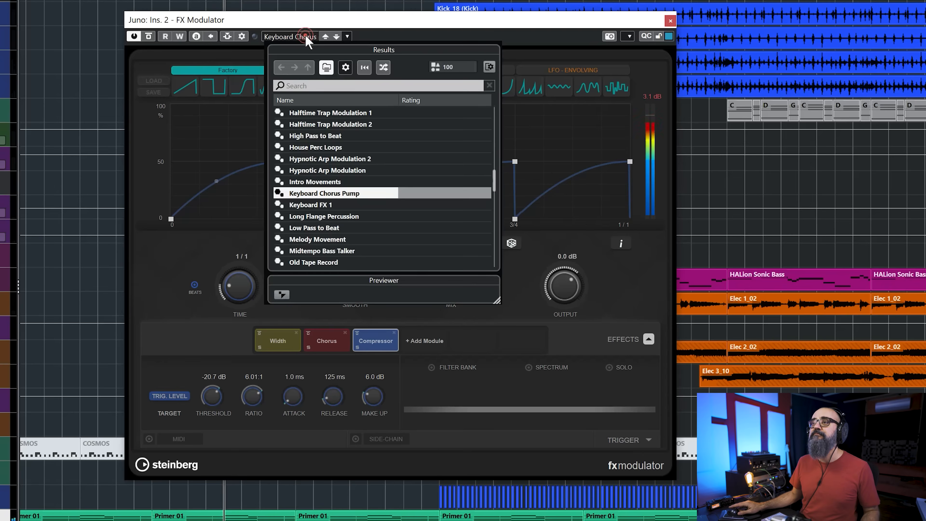
scroll(335, 168, "down", 3)
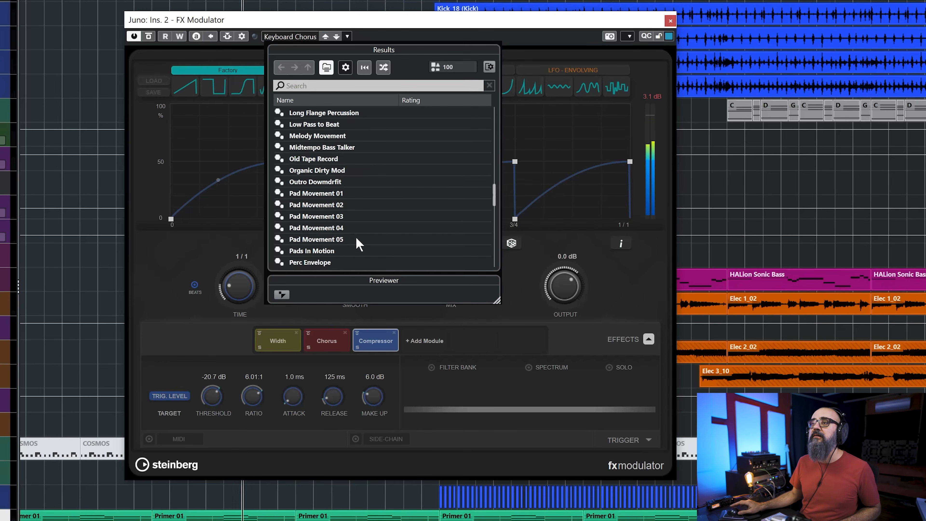
double_click(343, 228)
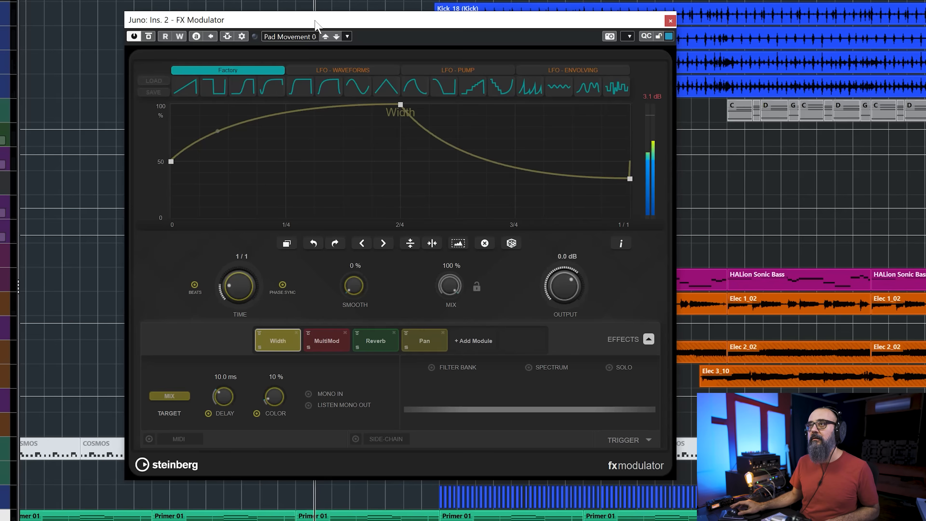
Audition the Pad Movement 02 preset, load Pad Movement 01 in its place and stop playback
left_click(299, 36)
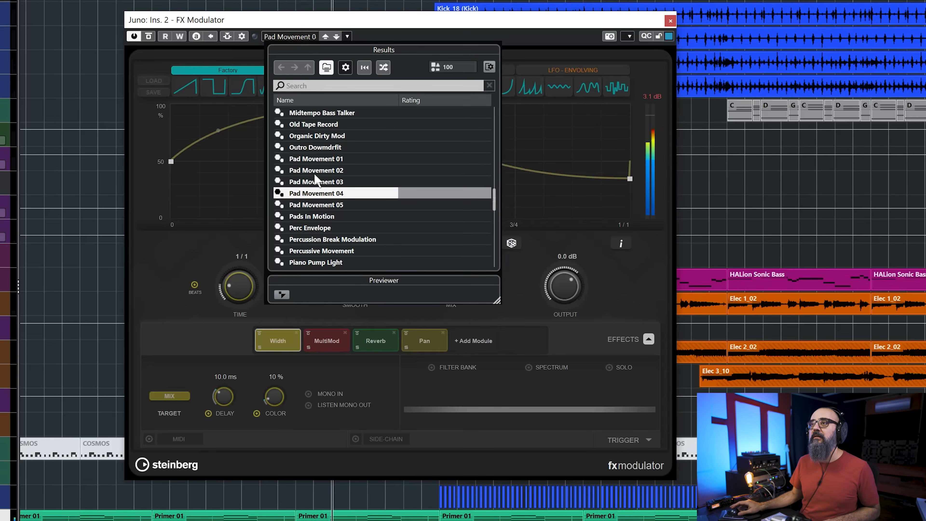
double_click(316, 181)
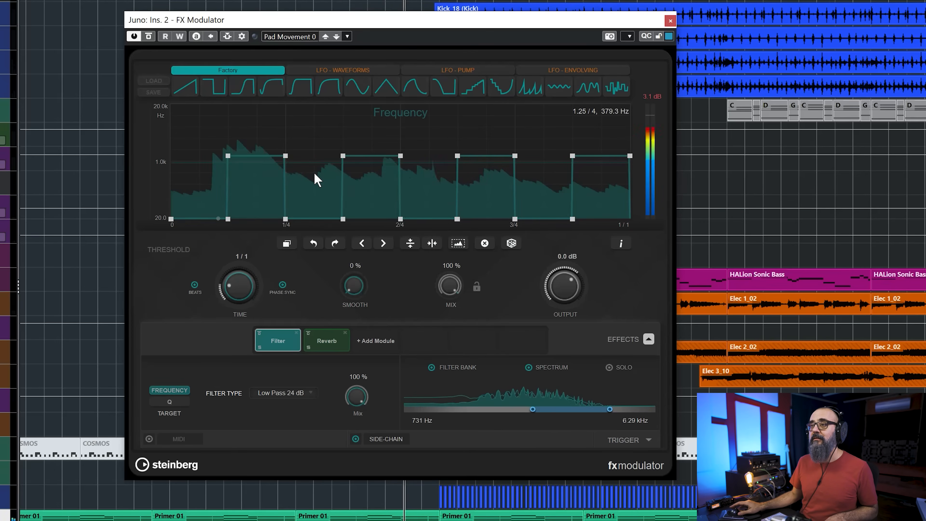
left_click(295, 36)
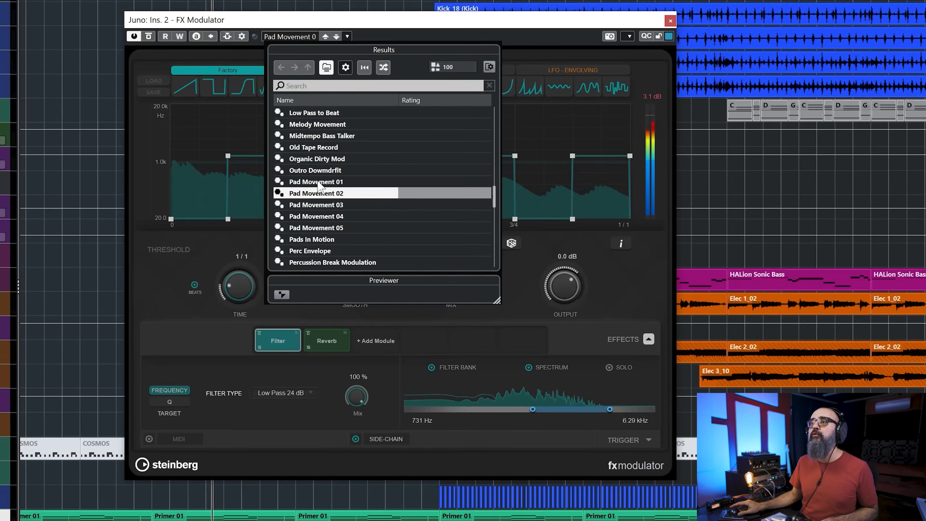
double_click(318, 183)
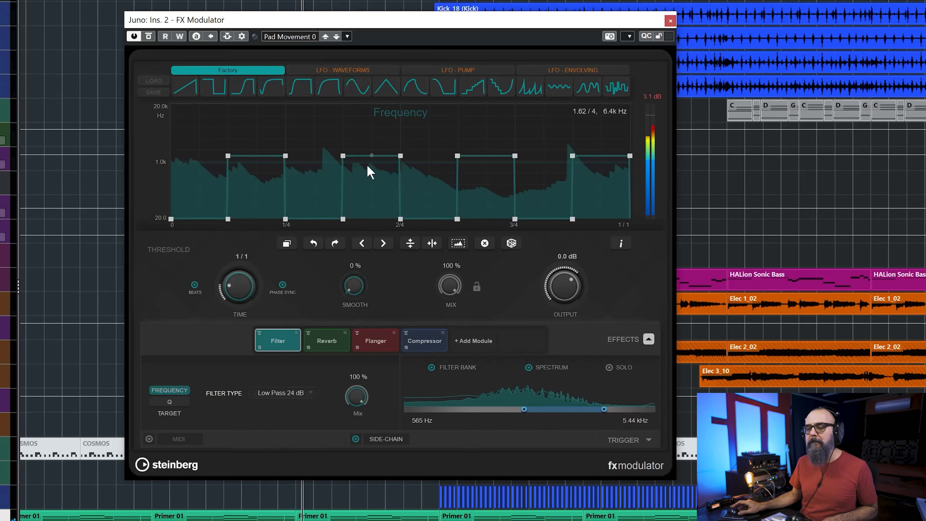
key("space")
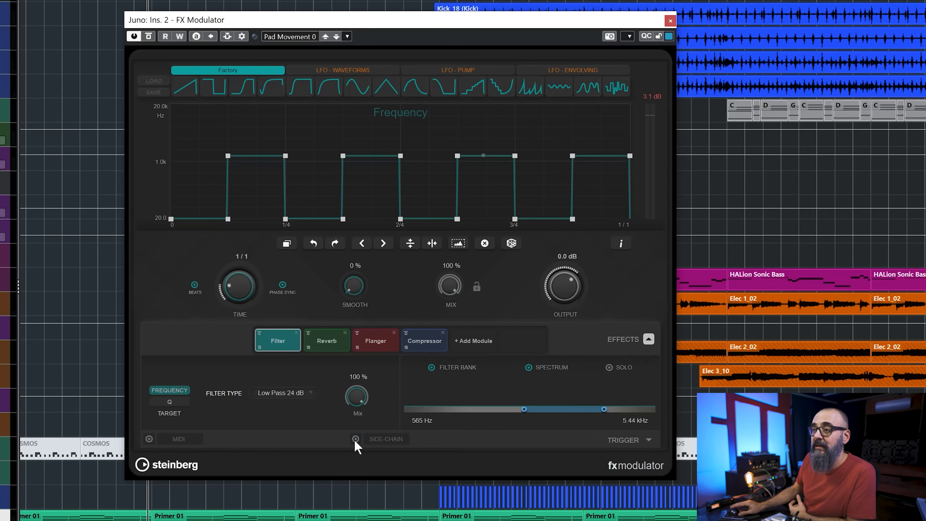
left_click(384, 441)
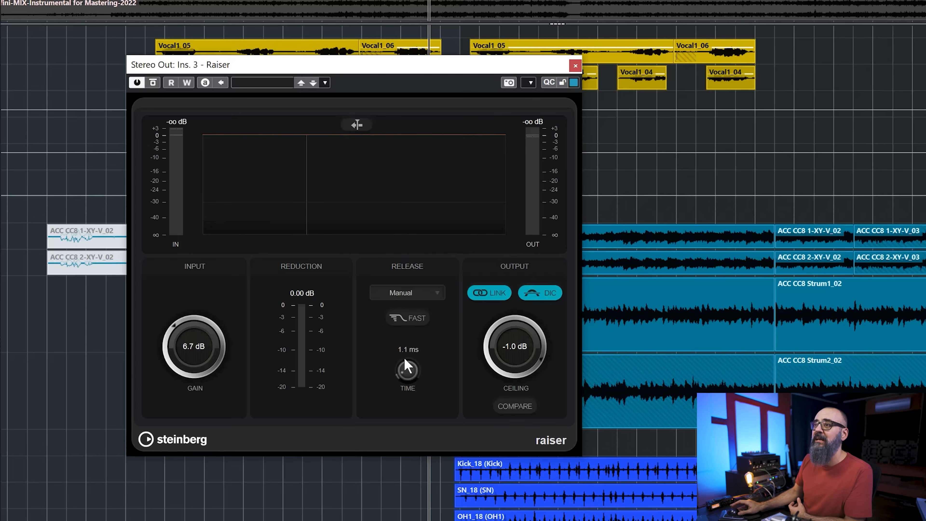
Try the Auto and Restricted Min. release modes in the Raiser limiter on the Stereo Out
left_click(420, 293)
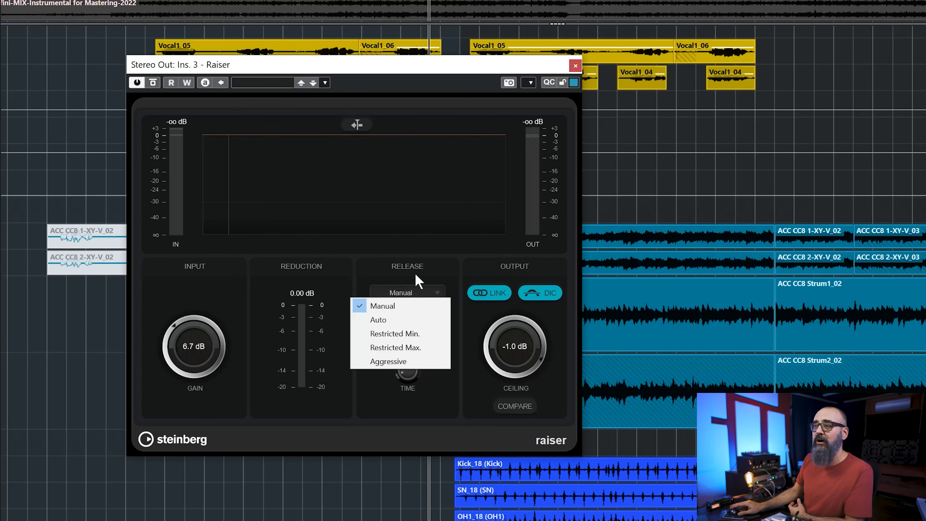
left_click(404, 319)
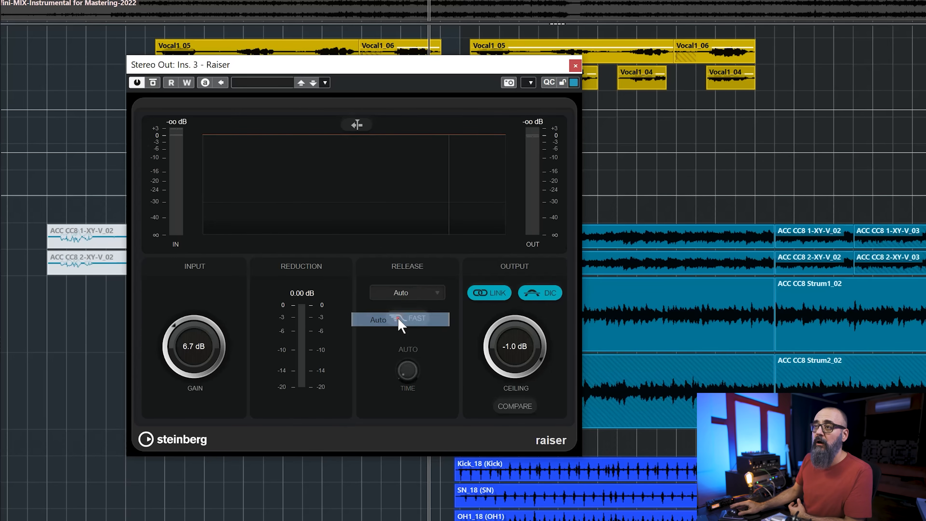
left_click(406, 292)
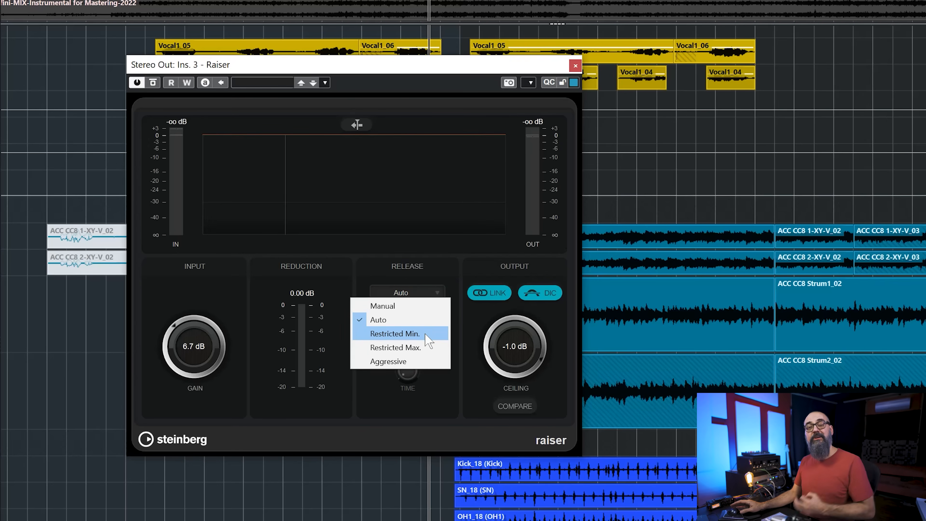
left_click(426, 334)
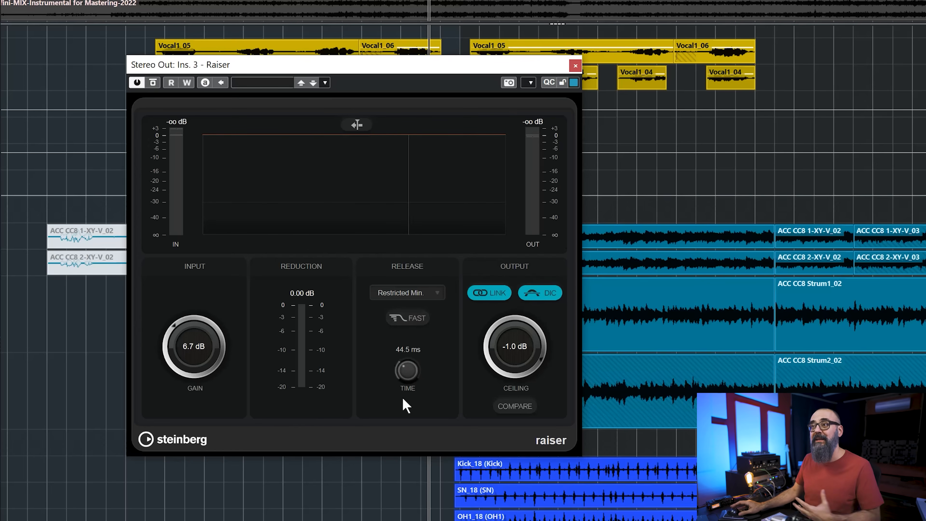
Try Raiser's Restricted Max. release mode with a release time of 281.7 ms
left_click(409, 288)
left_click(409, 349)
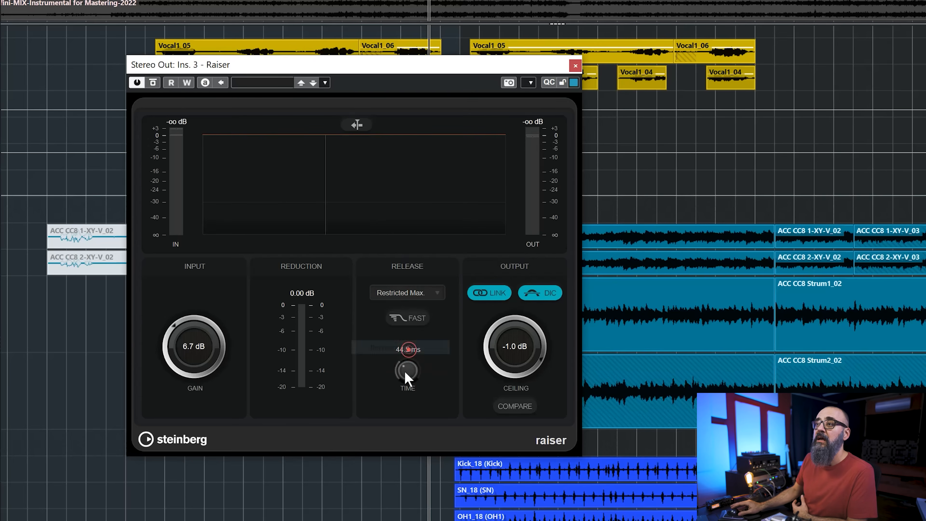
left_click_drag(416, 366, 415, 373)
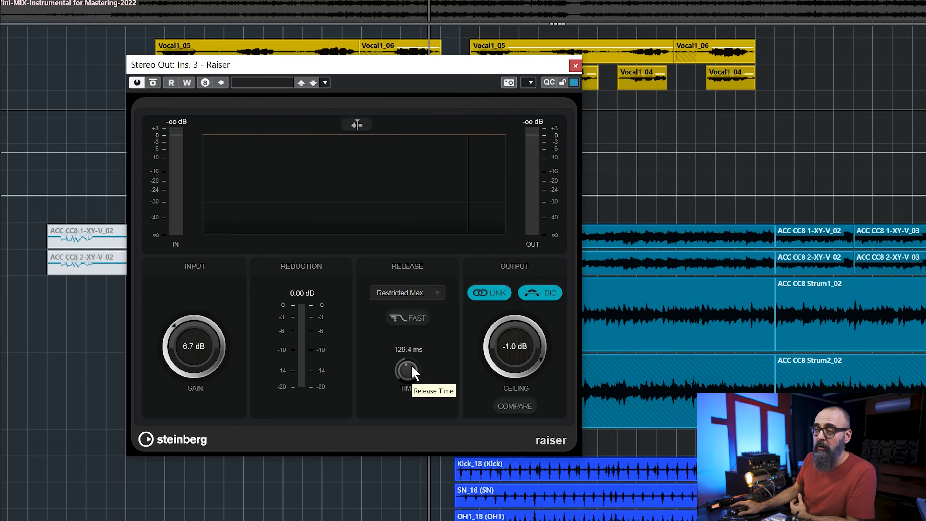
left_click_drag(411, 364, 413, 358)
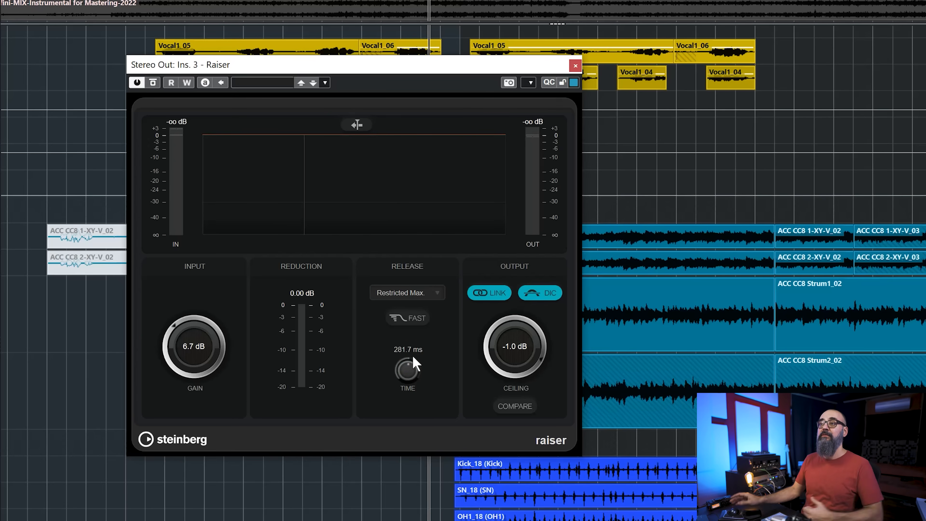
Set Raiser's release mode to Aggressive and its input gain to 2.5 dB
left_click(422, 293)
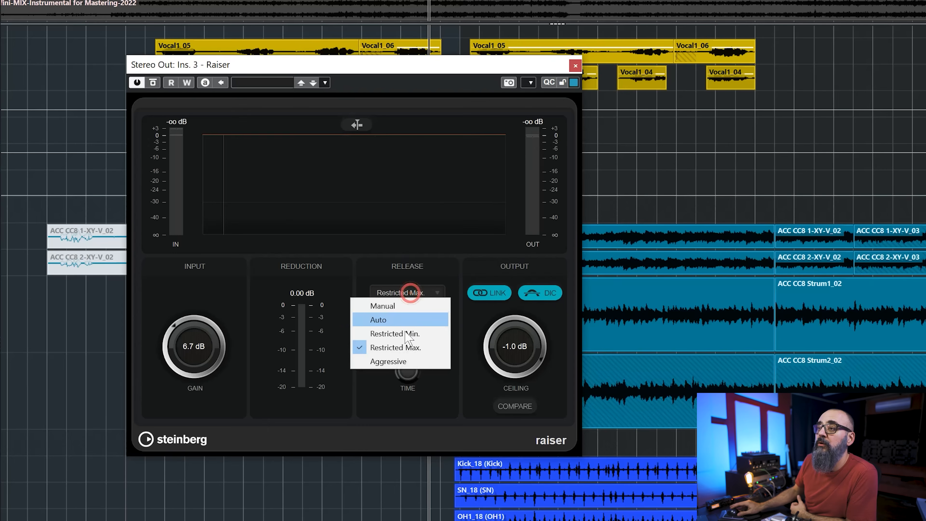
left_click(403, 348)
left_click(412, 293)
left_click(401, 362)
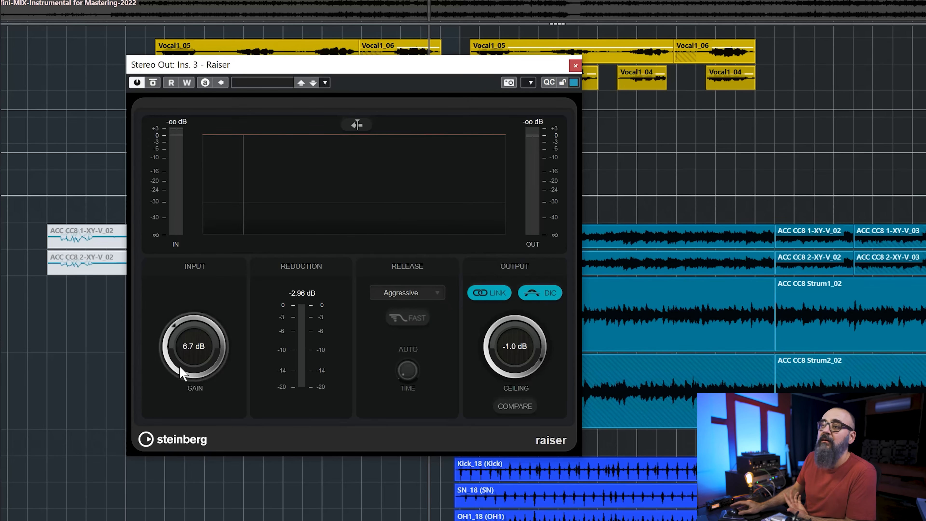
left_click_drag(182, 366, 190, 429)
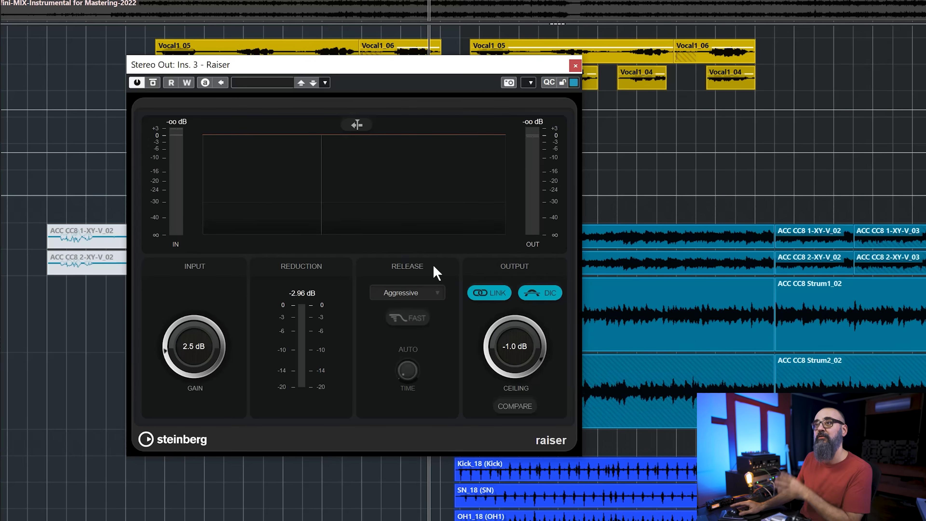
Start playback, close Raiser and open the SuperVision meter in the Control Room inserts
key("space")
left_click(575, 65)
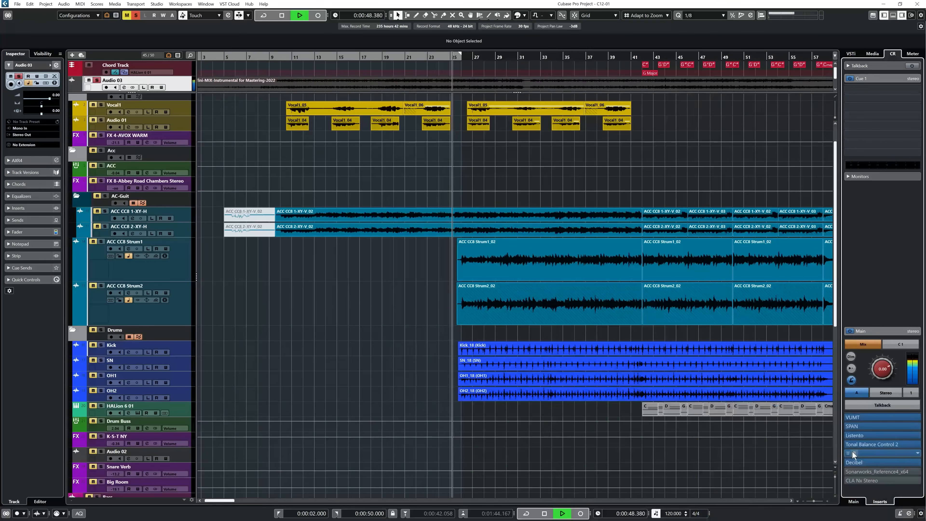
left_click(853, 453)
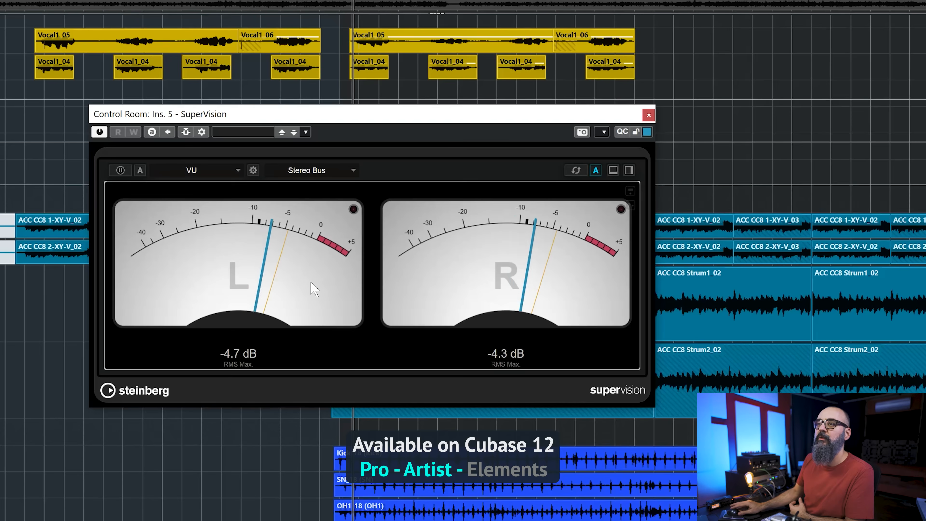
View the mix in different SuperVision modules, including Spectrum Keyboard and Loudness Histogram, and close the meter window
left_click(213, 171)
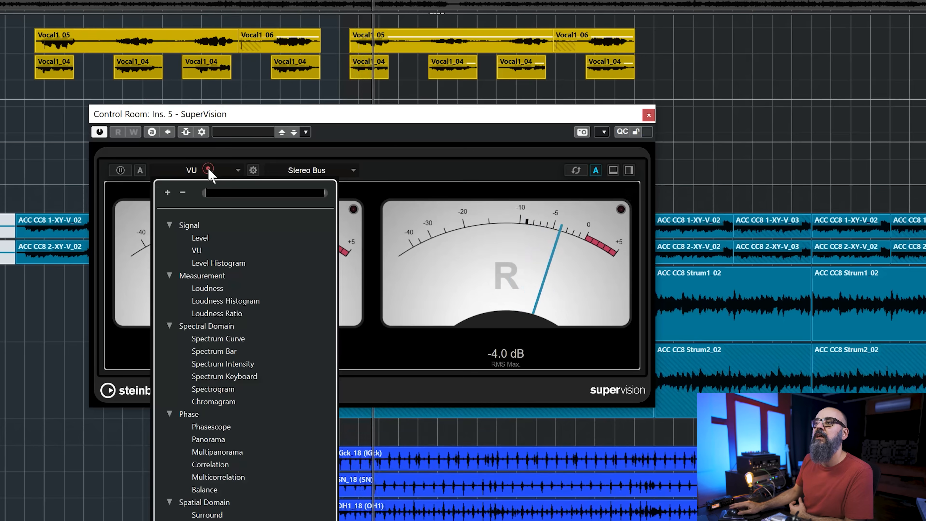
left_click(243, 376)
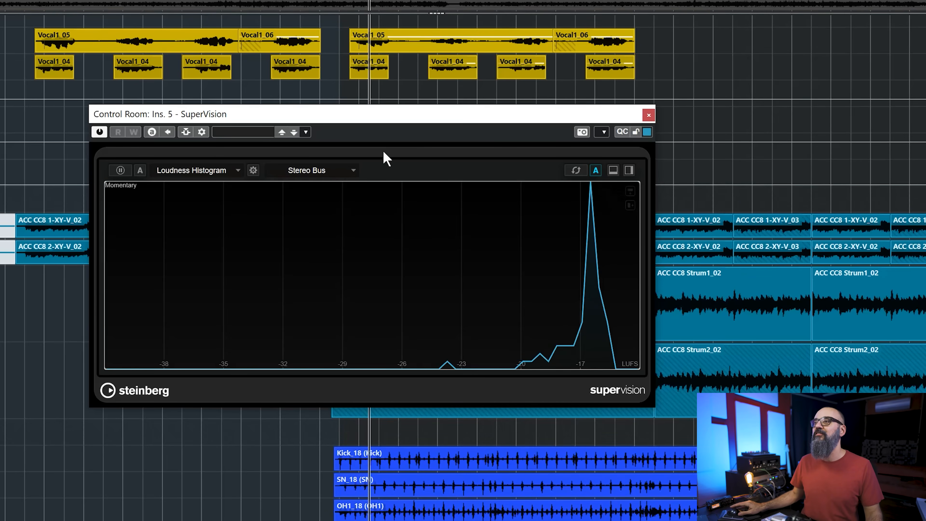
left_click(649, 115)
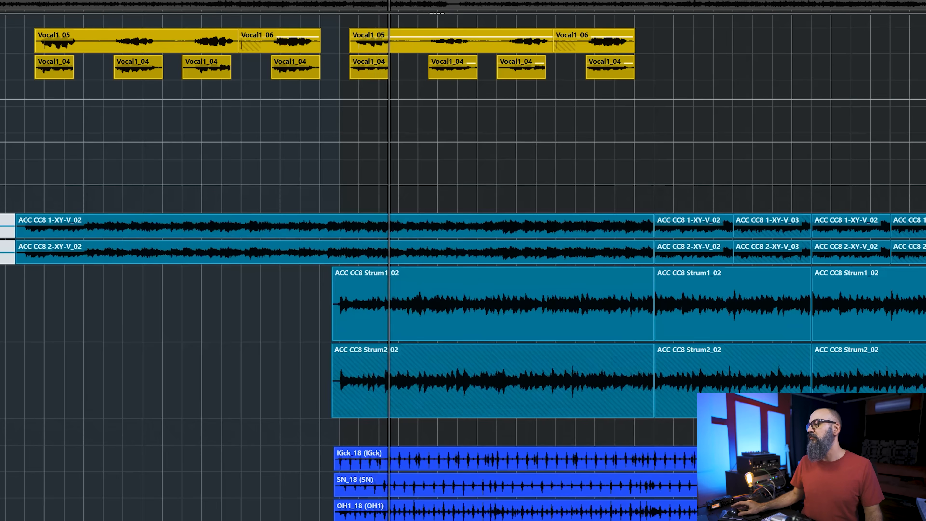